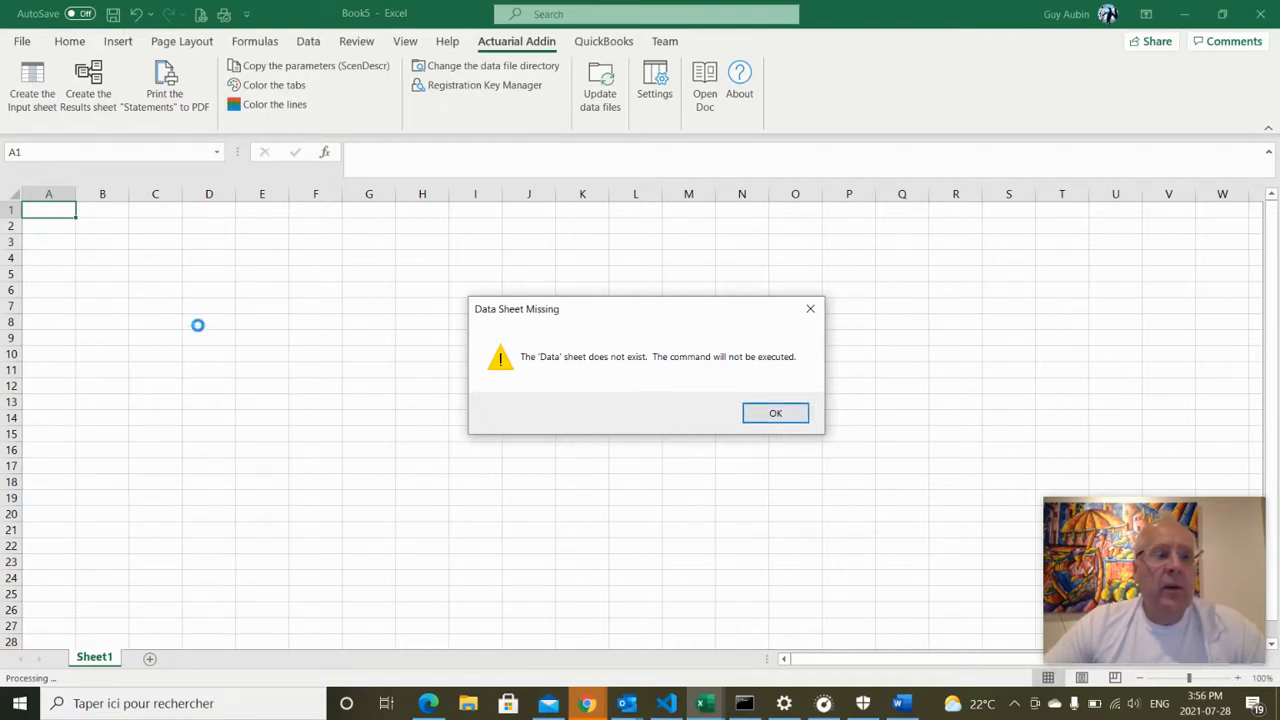
Dismiss the 'Data Sheet Missing' warning to reveal the blank Sheet1 of Book5
{"action": "left_click", "coordinate": [810, 308]}
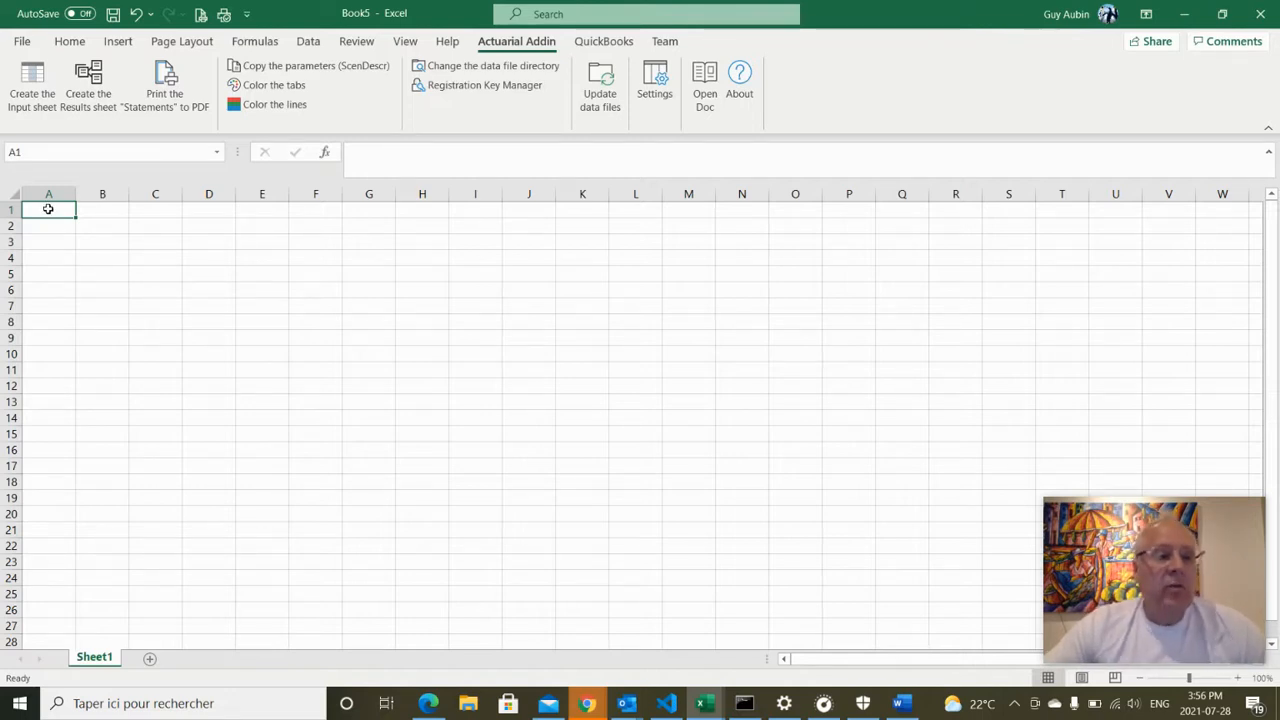
Enter the headers ID, Name, Date of birth and AA in A1:D1, autofitting column C
{"action": "type", "text": "ID"}
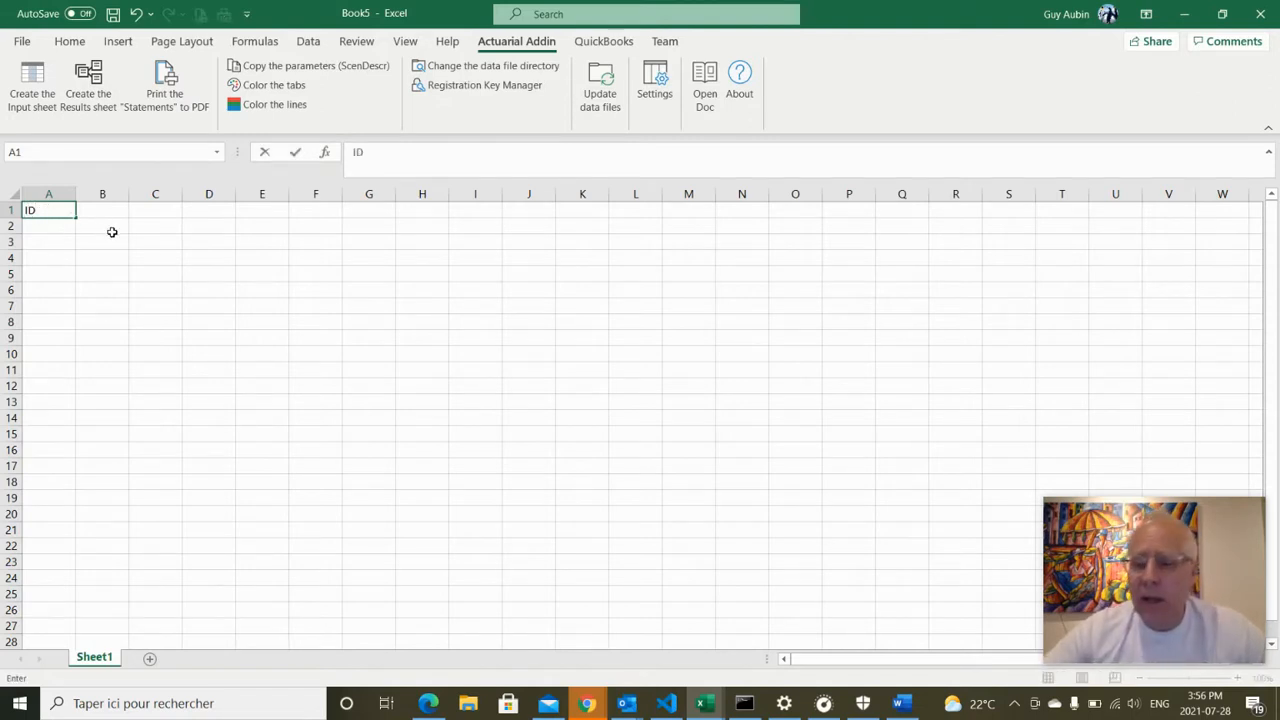
{"action": "left_click", "coordinate": [64, 244]}
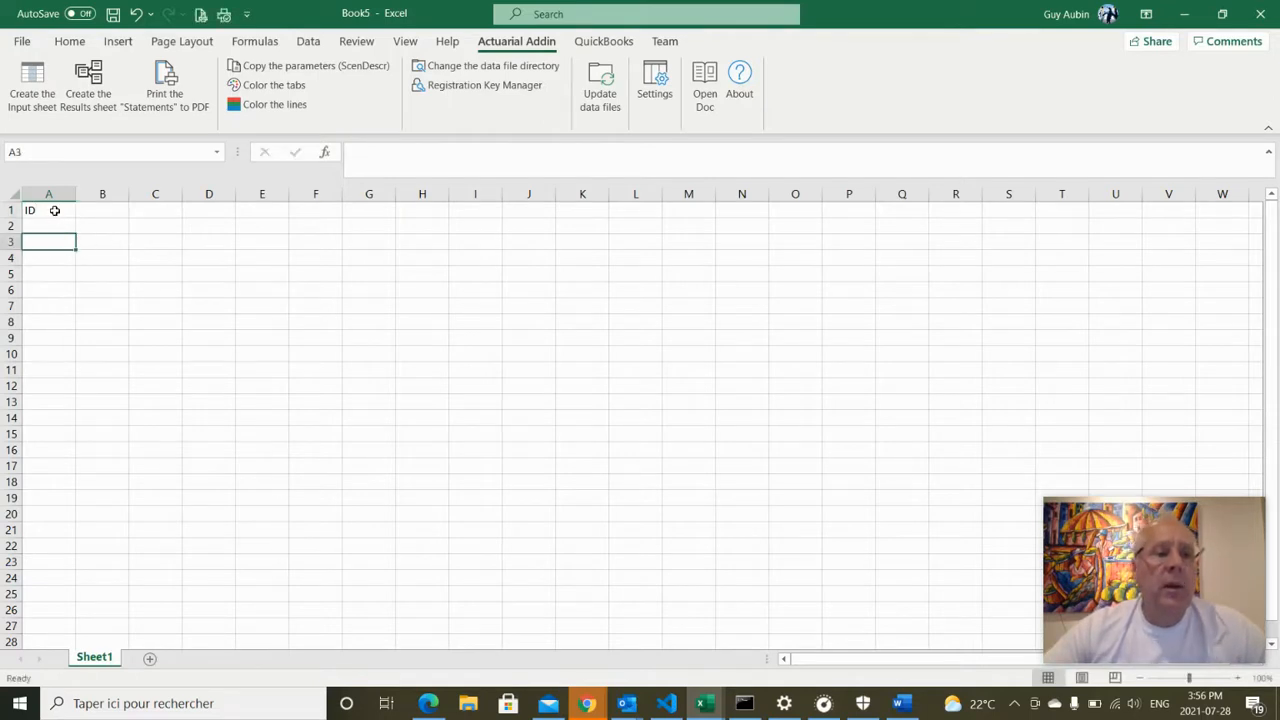
{"action": "left_click", "coordinate": [55, 210]}
{"action": "left_click", "coordinate": [99, 212]}
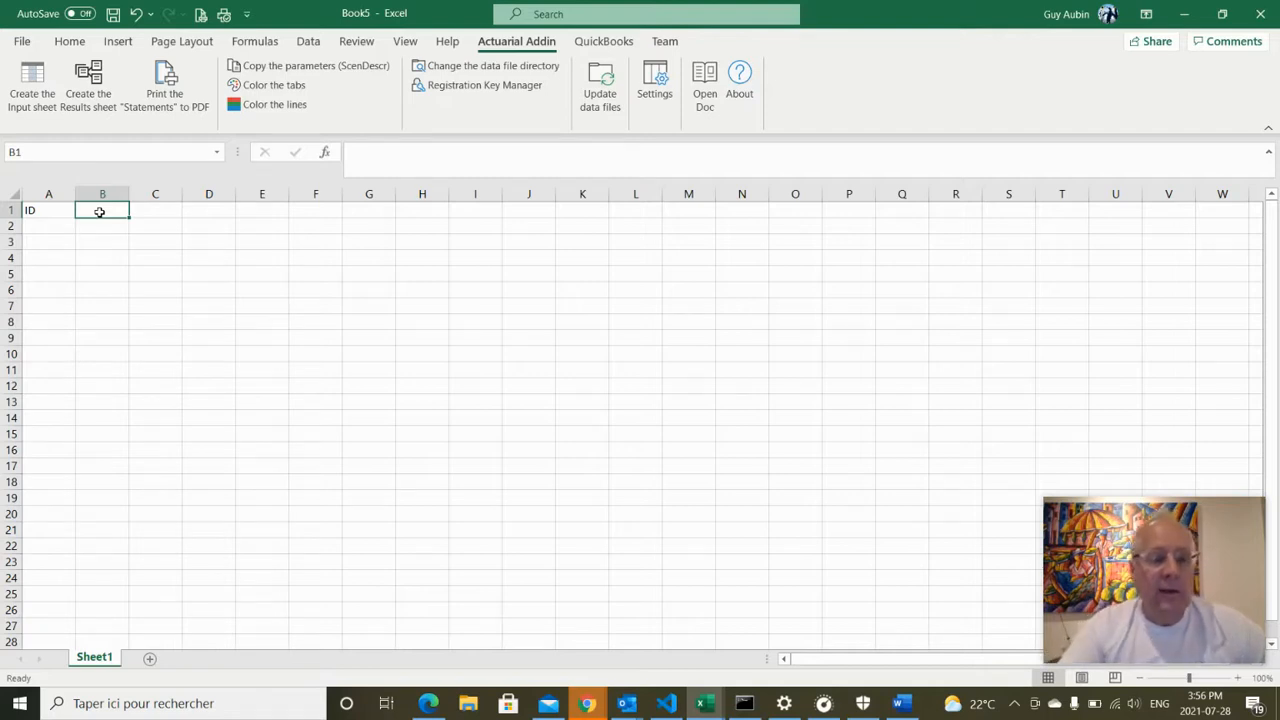
{"action": "type", "text": "Name"}
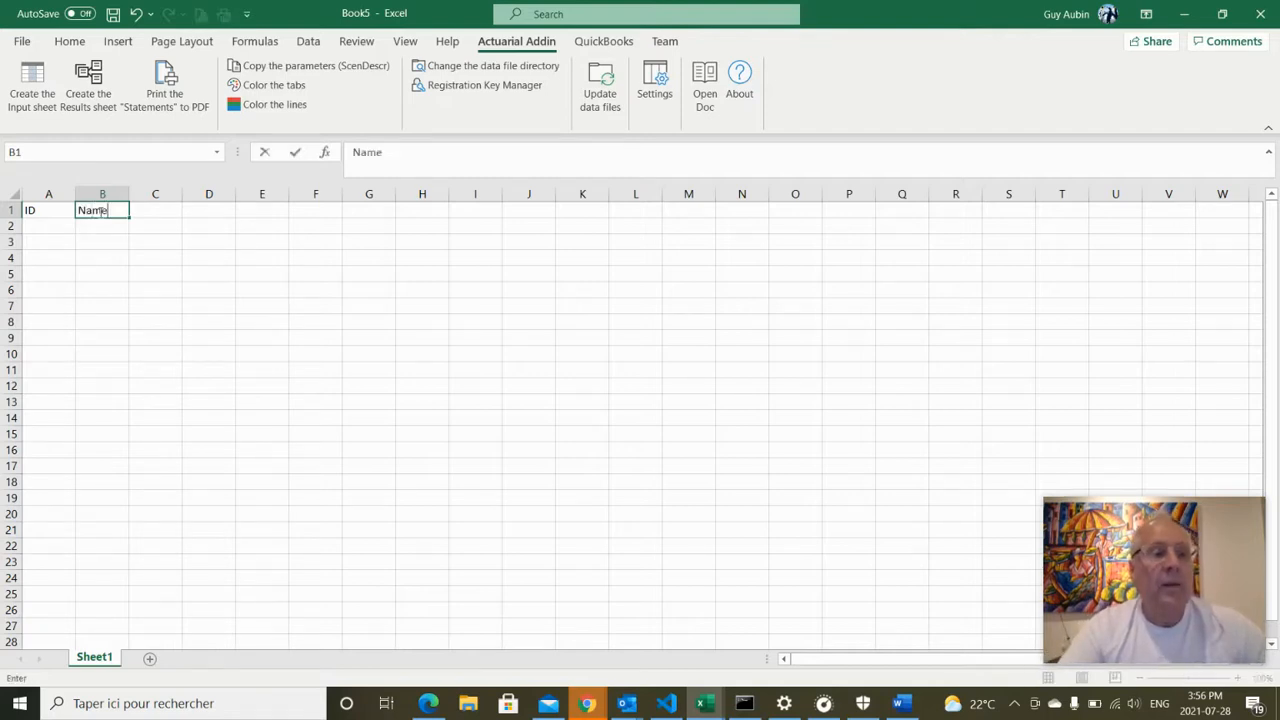
{"action": "key", "text": "Tab"}
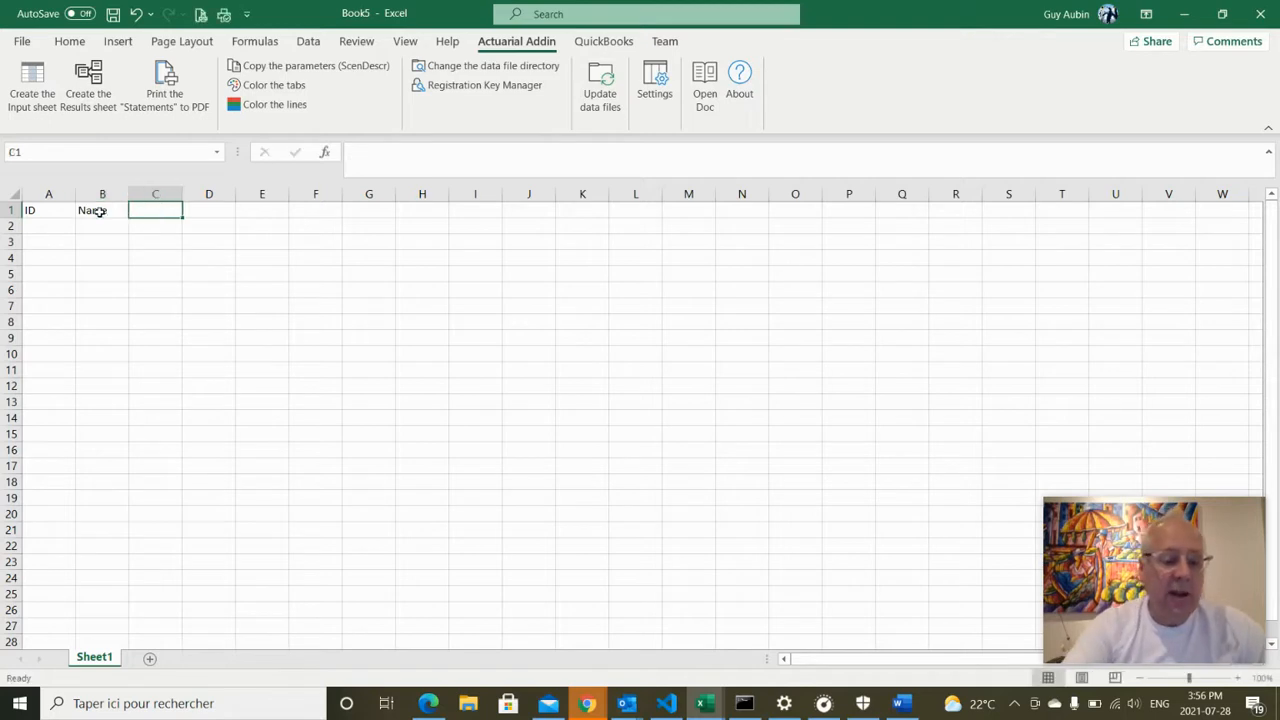
{"action": "type", "text": "Date o"}
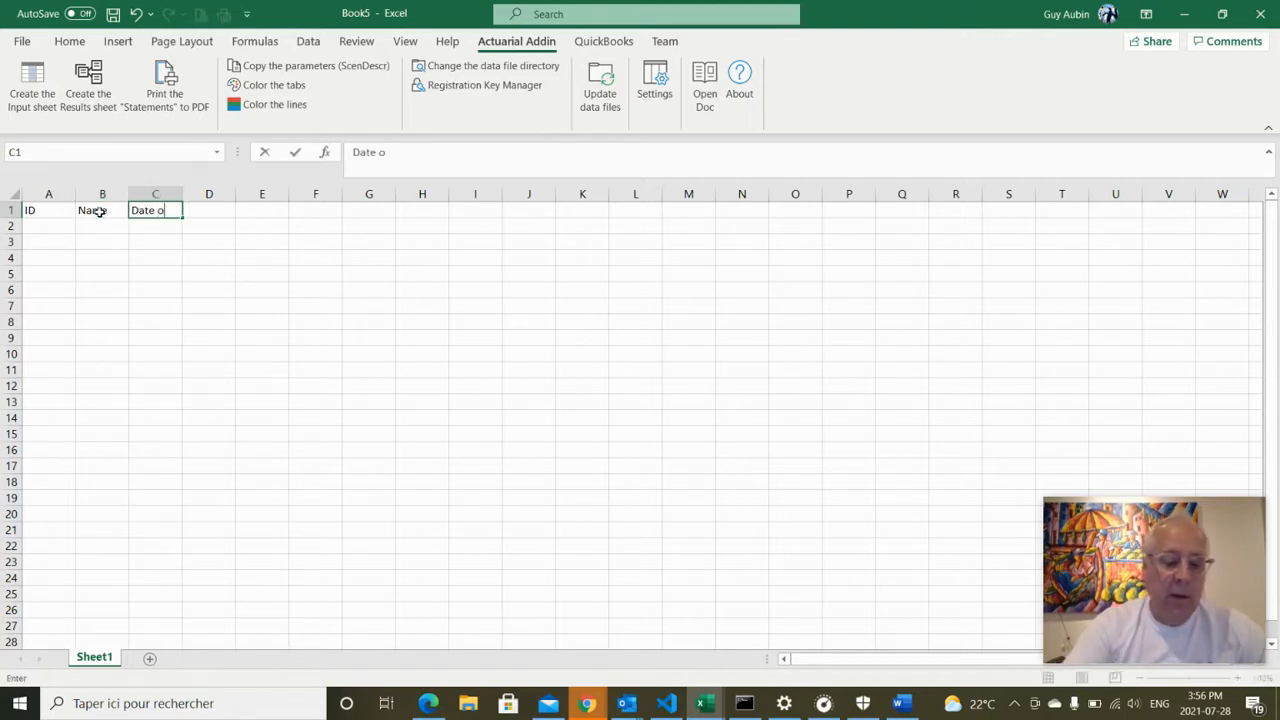
{"action": "type", "text": "f birth"}
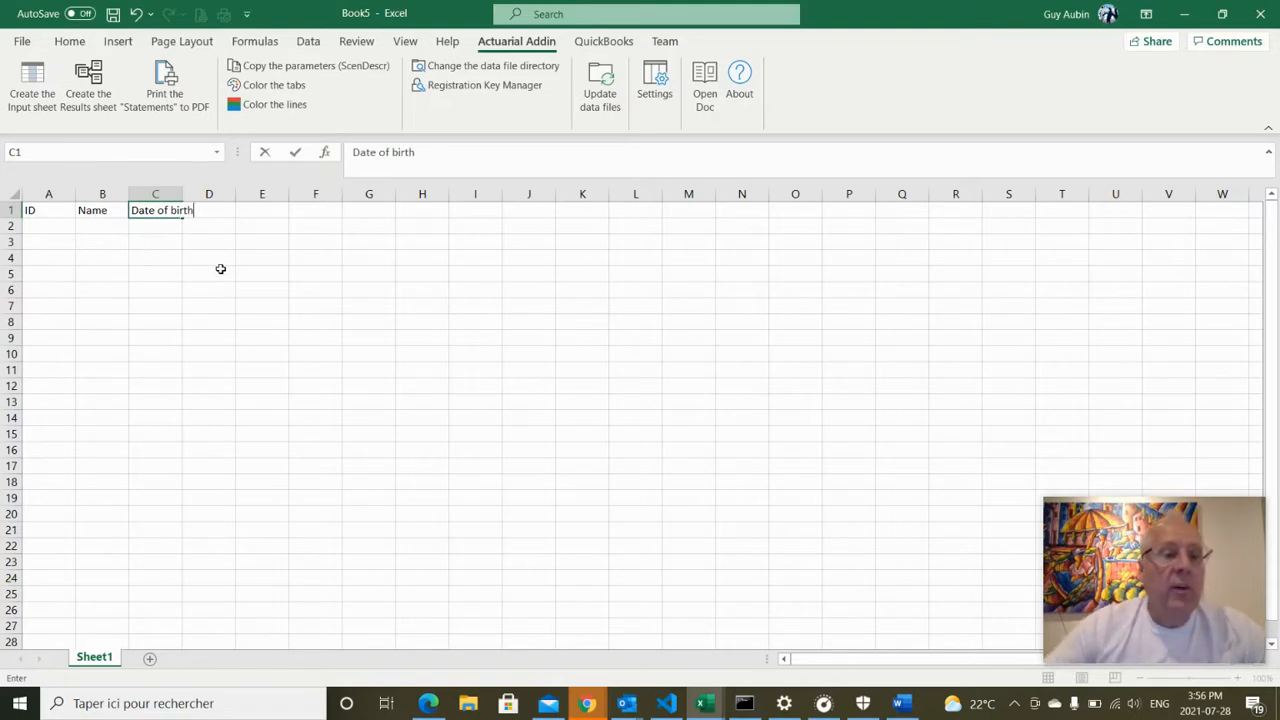
{"action": "left_click_drag", "start_coordinate": [215, 272], "coordinate": [210, 258]}
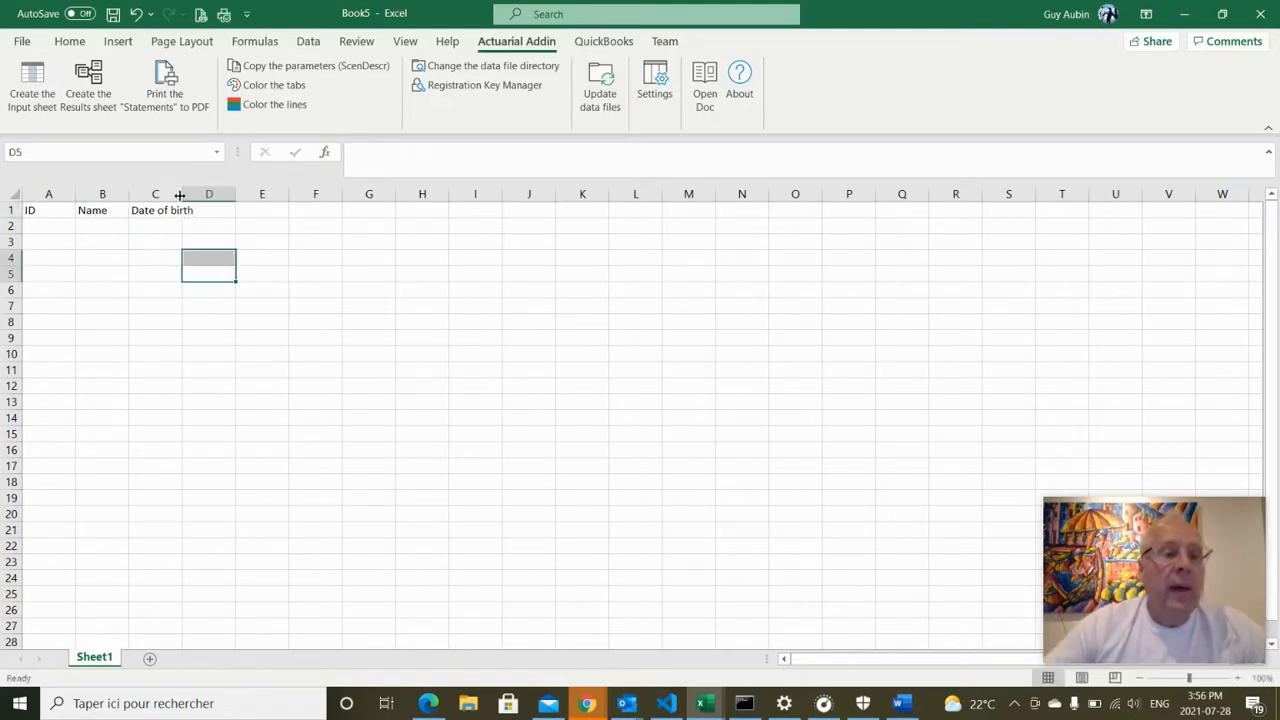
{"action": "double_click", "coordinate": [178, 194]}
{"action": "left_click", "coordinate": [217, 211]}
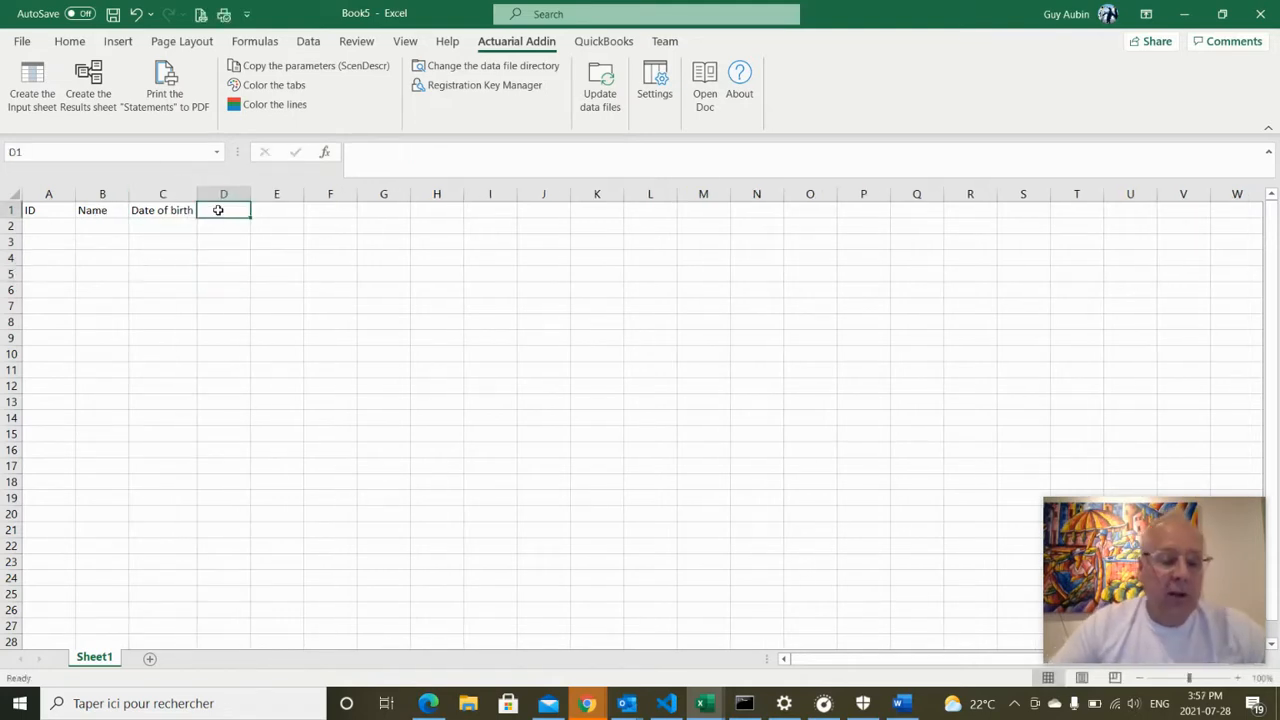
{"action": "type", "text": "S"}
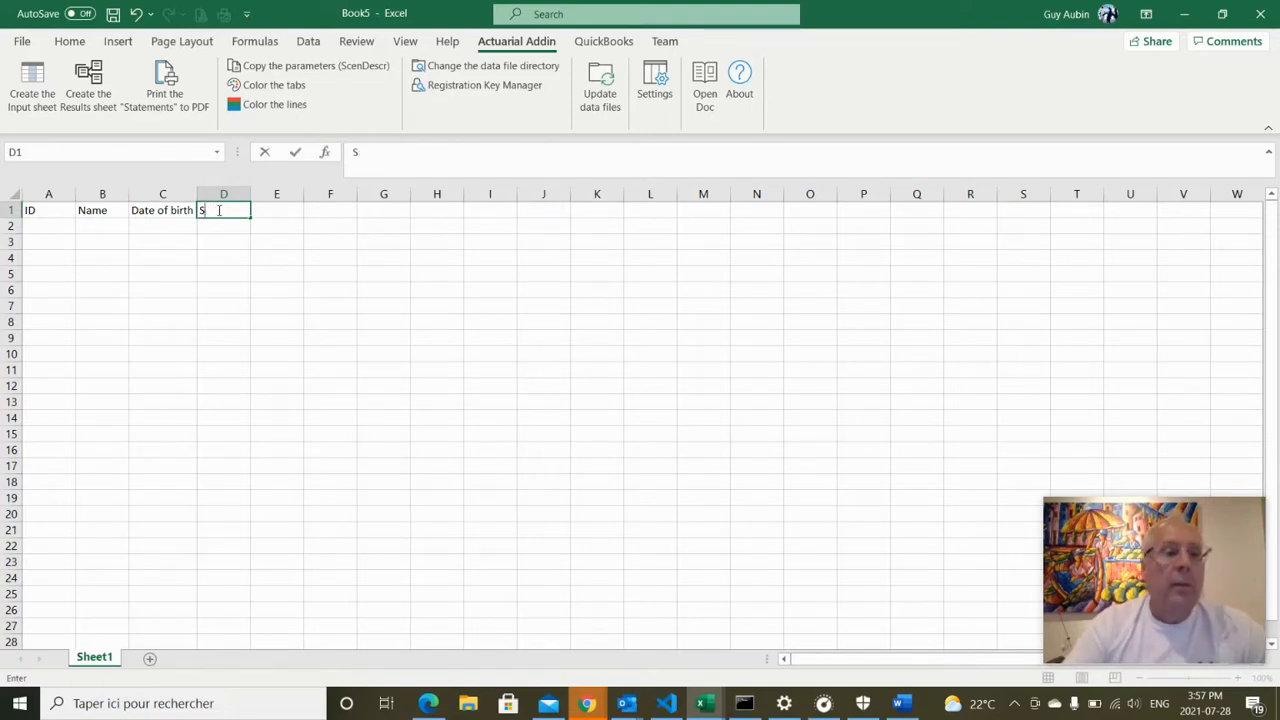
{"action": "type", "text": "aAA"}
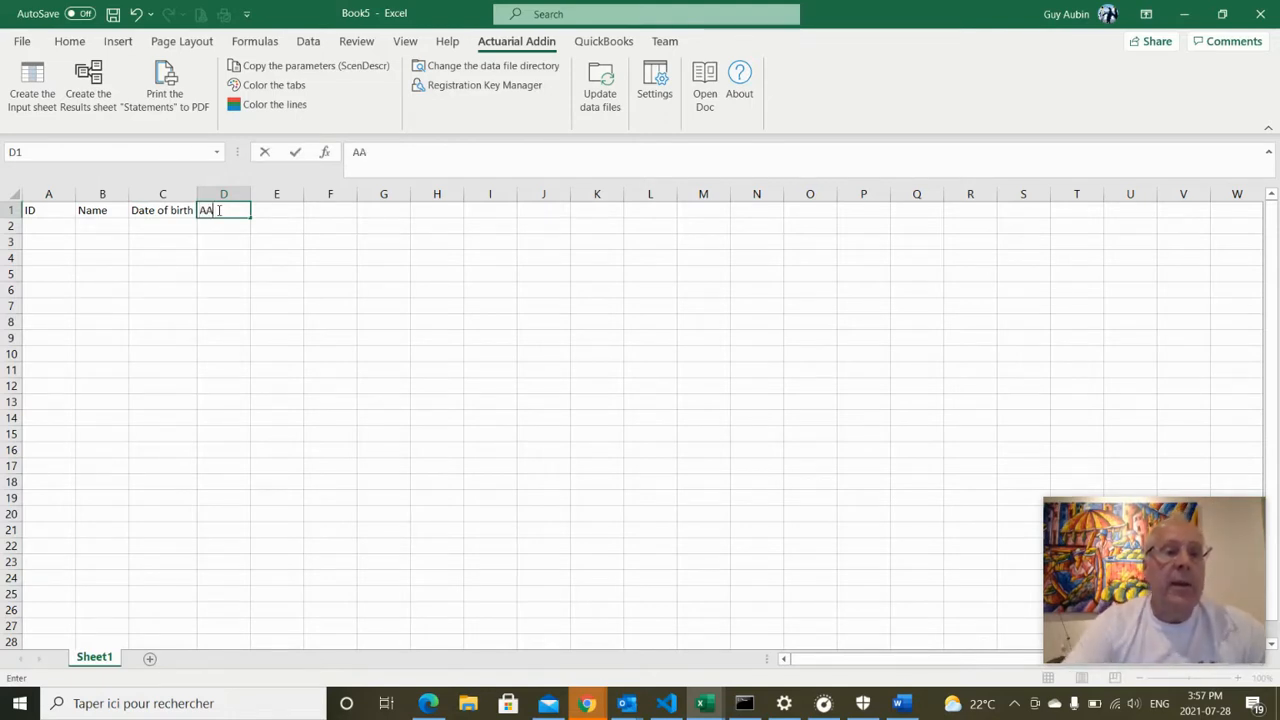
{"action": "left_click", "coordinate": [44, 226]}
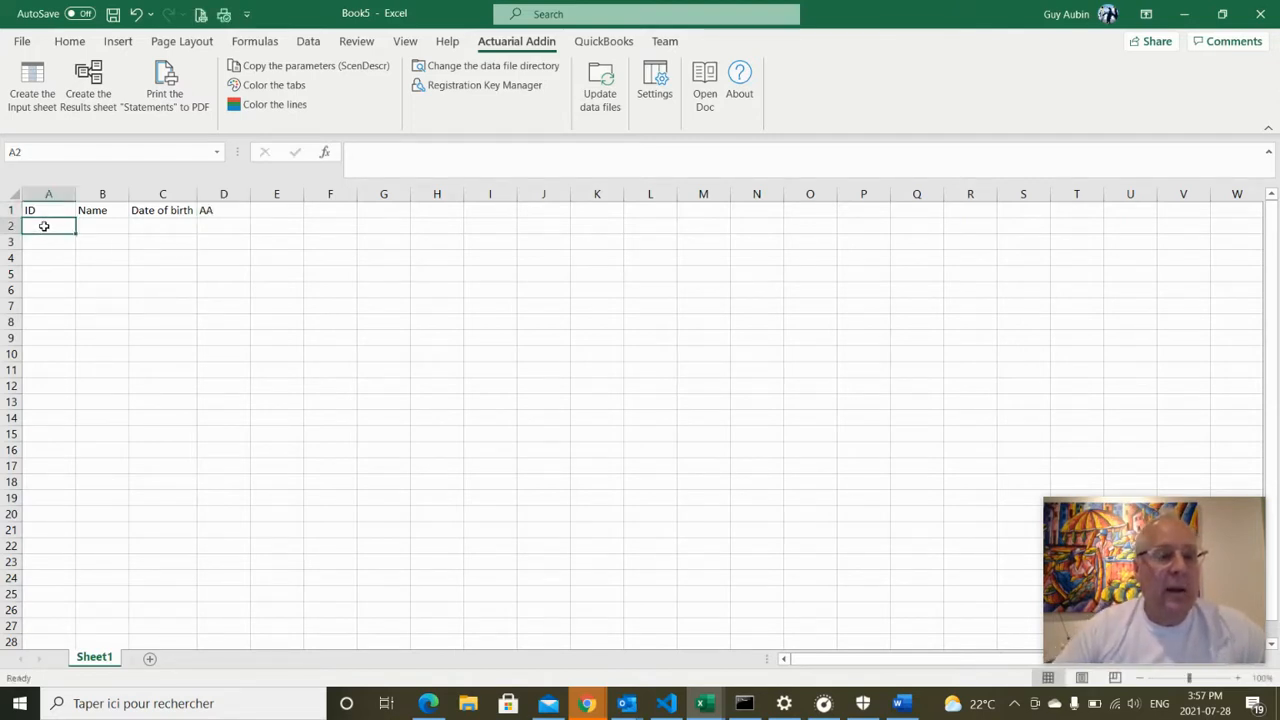
Enter the IDs 1, 2 and 3 in A2:A4
{"action": "type", "text": "1"}
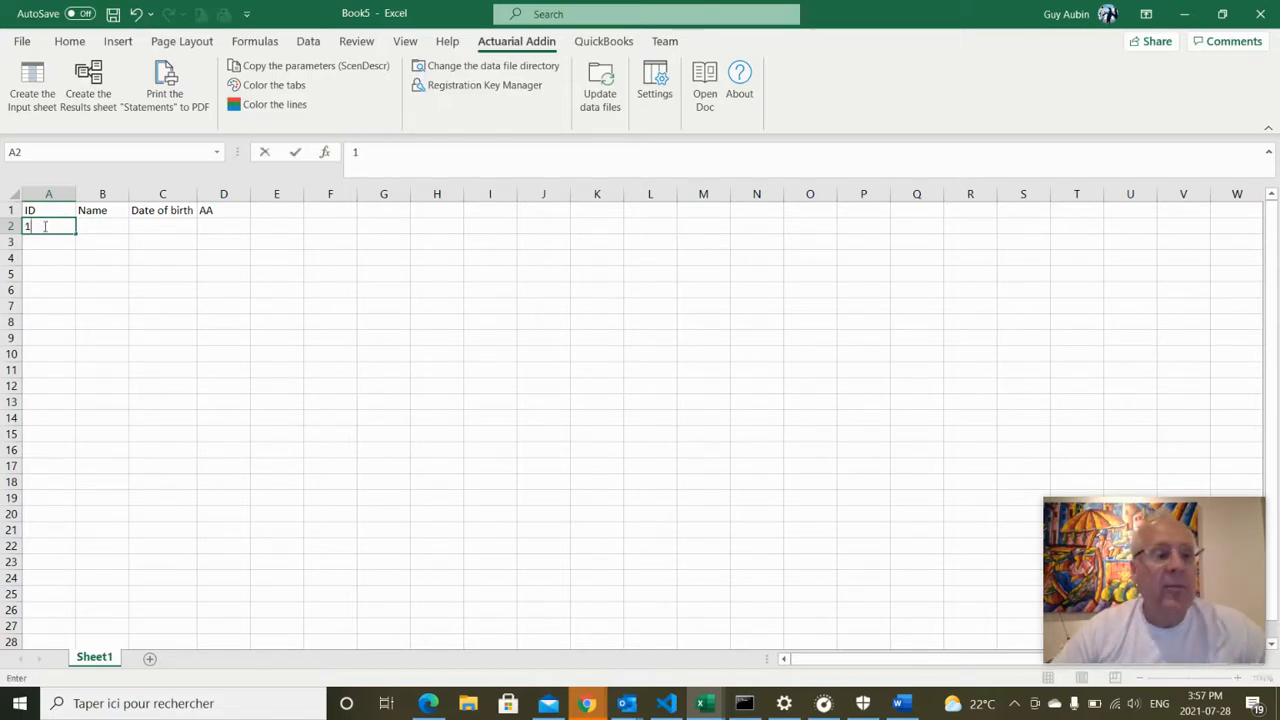
{"action": "key", "text": "Return"}
{"action": "type", "text": "2"}
{"action": "key", "text": "Return"}
{"action": "type", "text": "3"}
{"action": "key", "text": "Return"}
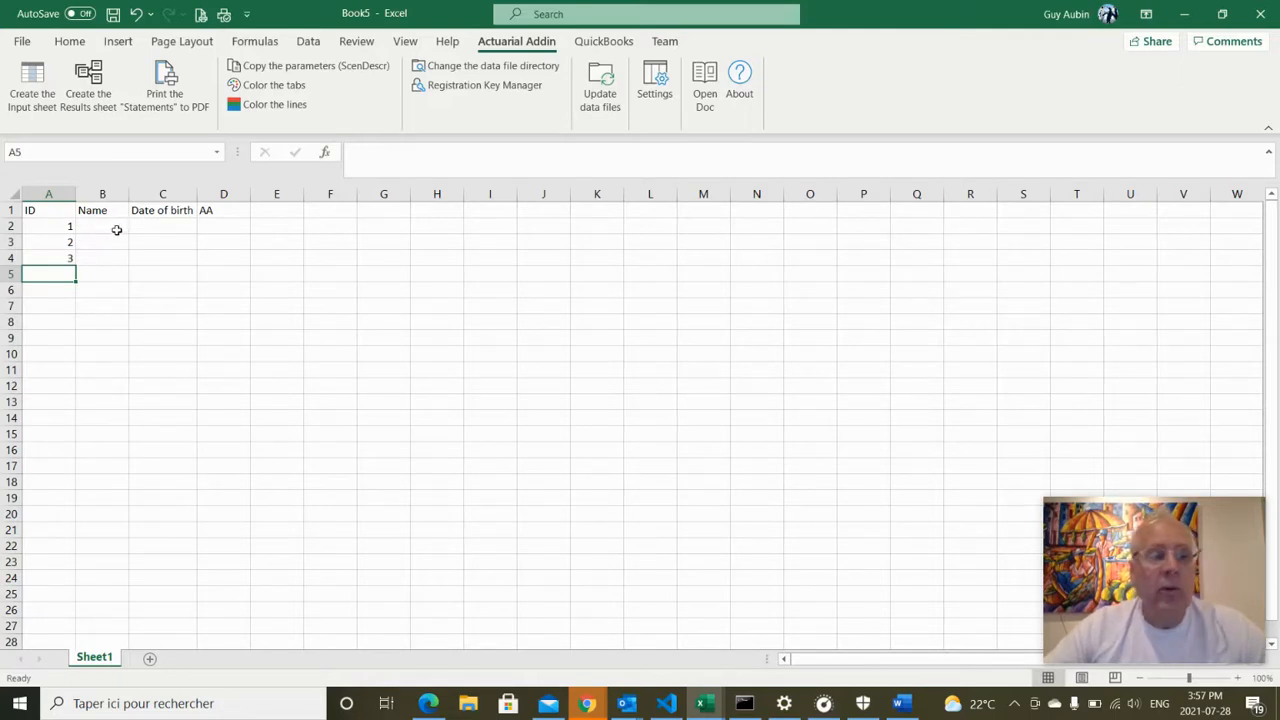
{"action": "left_click", "coordinate": [64, 228]}
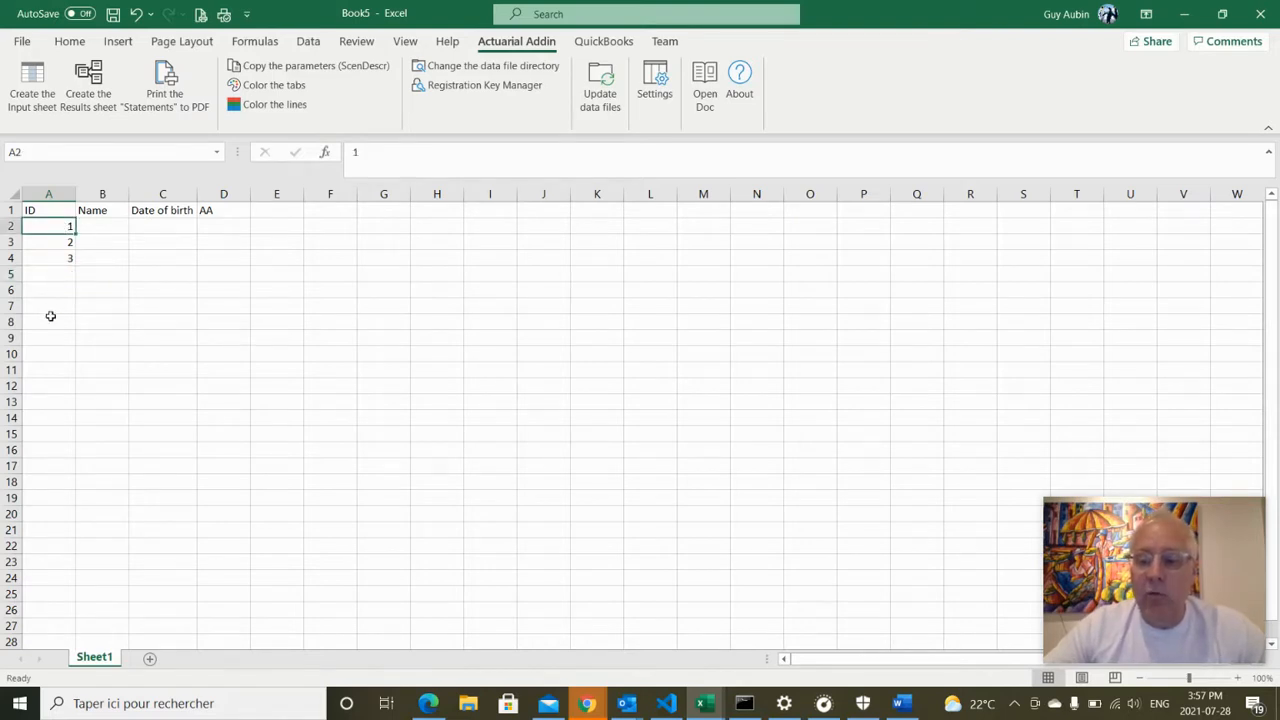
Enter the names Guy, Anna and Robert in B2:B4
{"action": "left_click", "coordinate": [101, 229]}
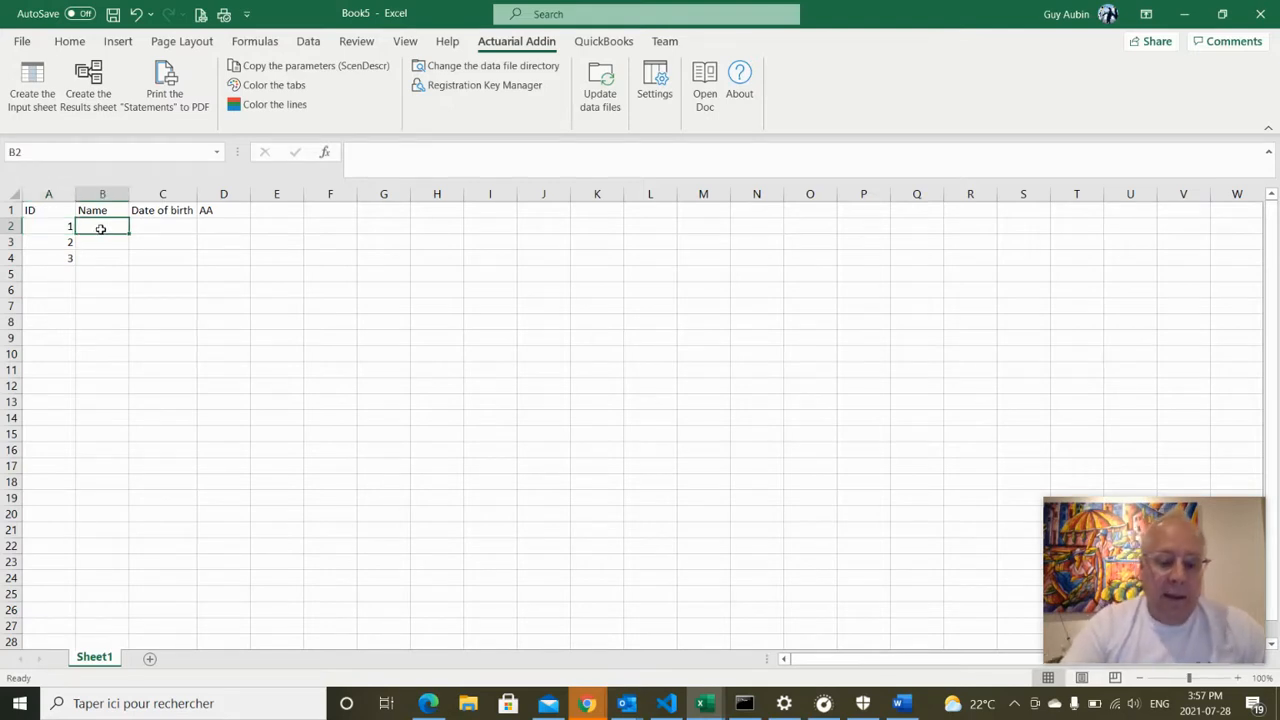
{"action": "type", "text": "Guy"}
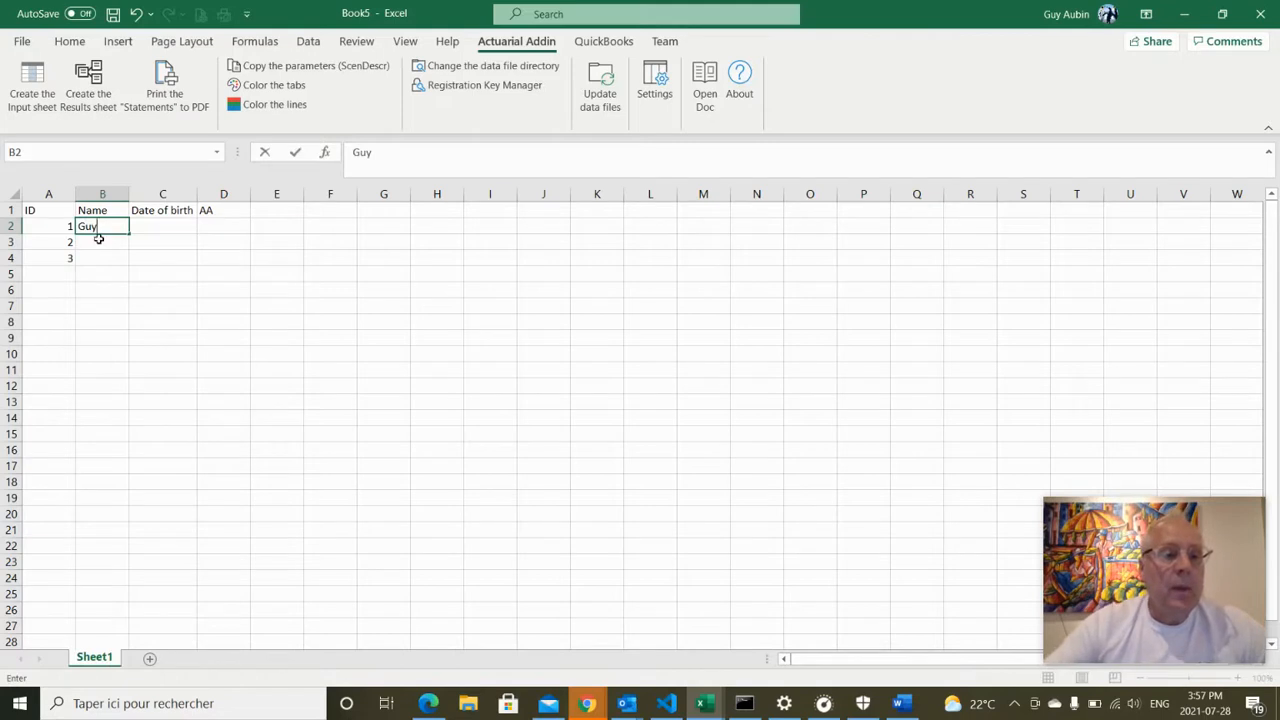
{"action": "key", "text": "Return"}
{"action": "type", "text": "Anna"}
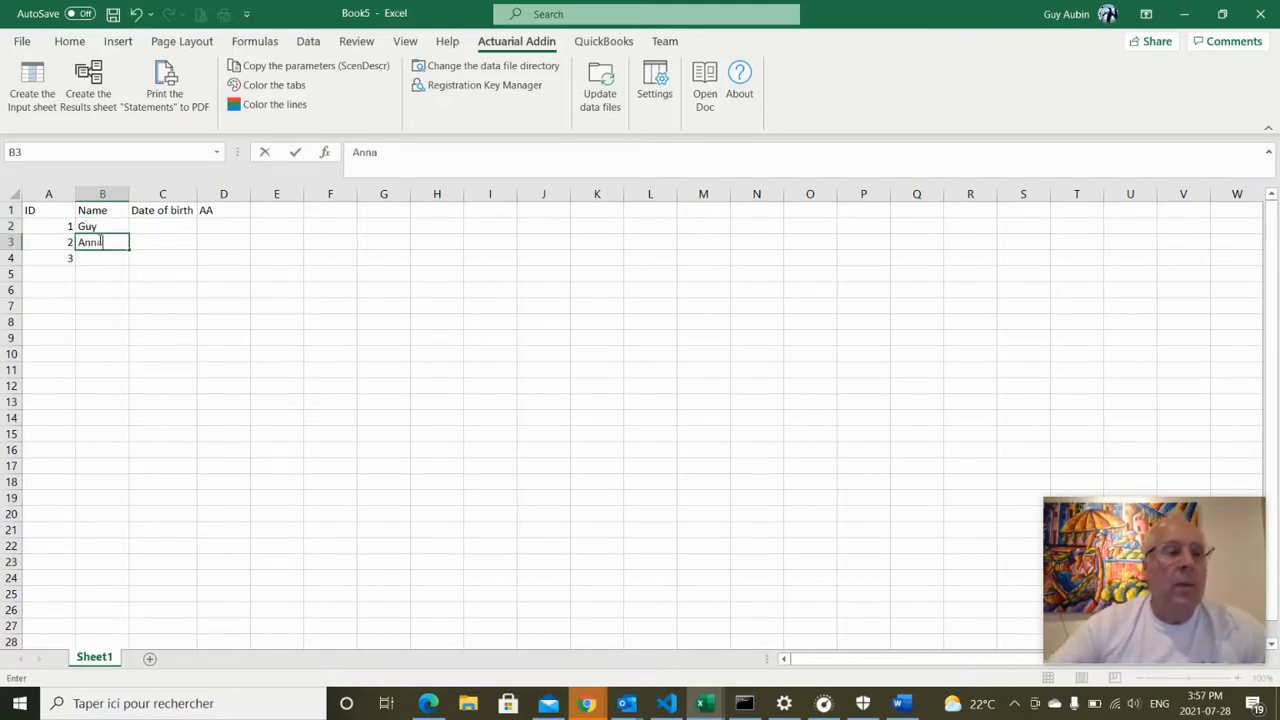
{"action": "left_click", "coordinate": [101, 256]}
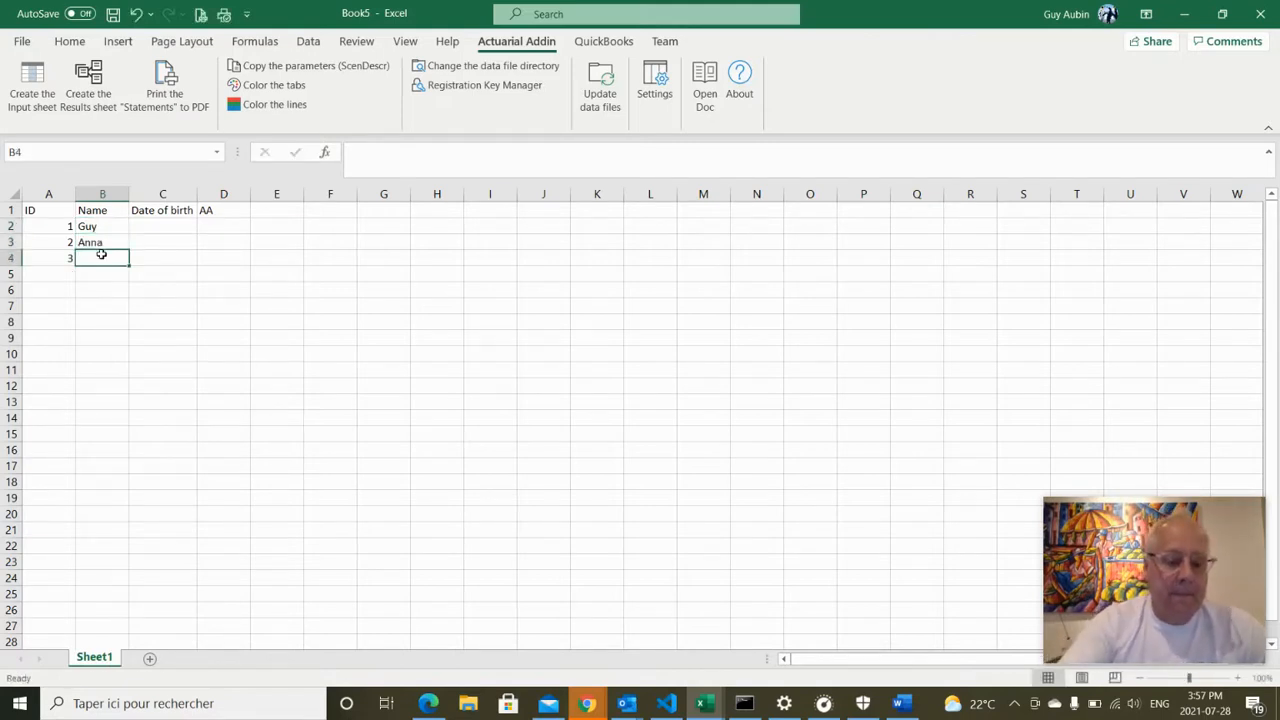
{"action": "type", "text": "Robert"}
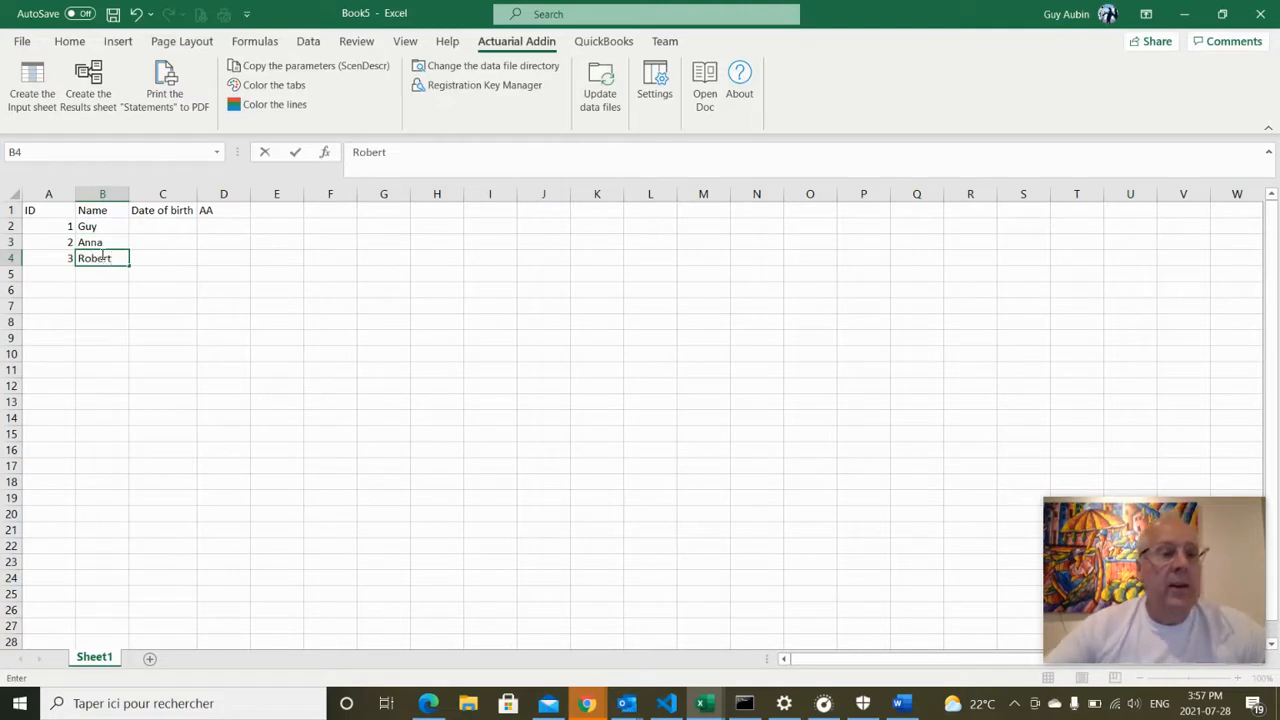
{"action": "left_click", "coordinate": [145, 228]}
{"action": "type", "text": "19"}
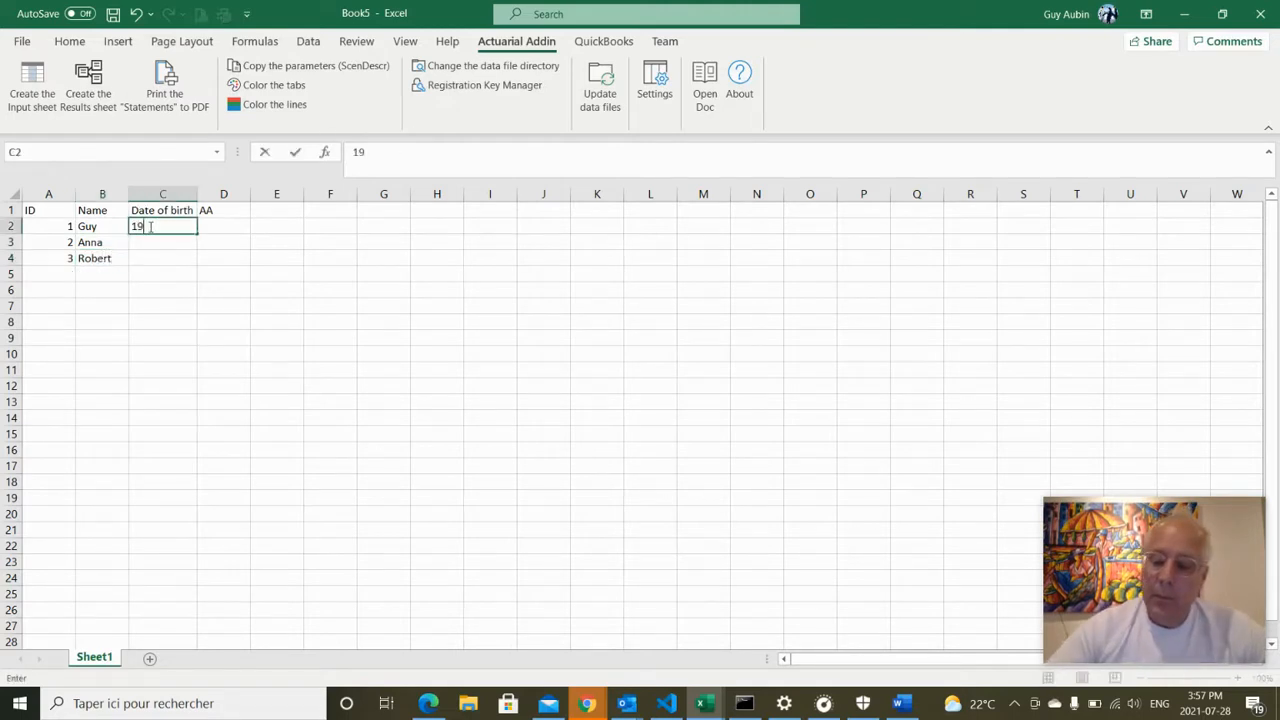
{"action": "type", "text": "79-5-8"}
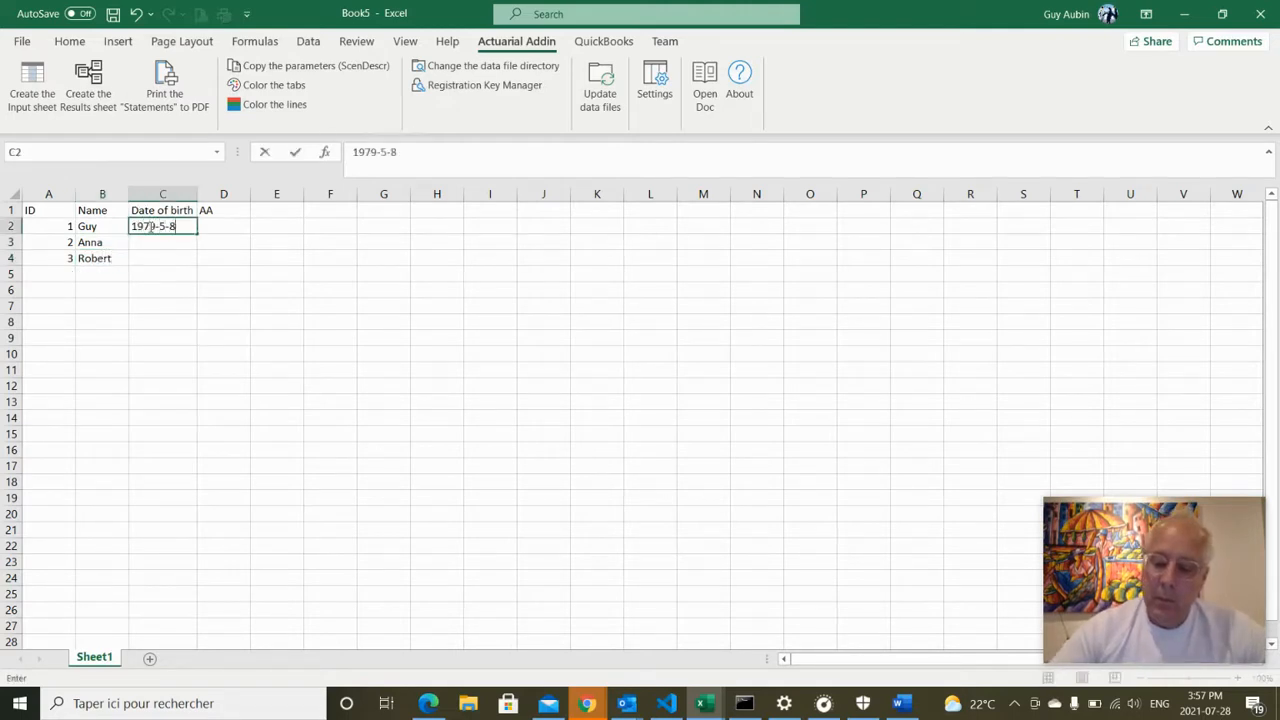
{"action": "key", "text": "Return"}
{"action": "type", "text": "199"}
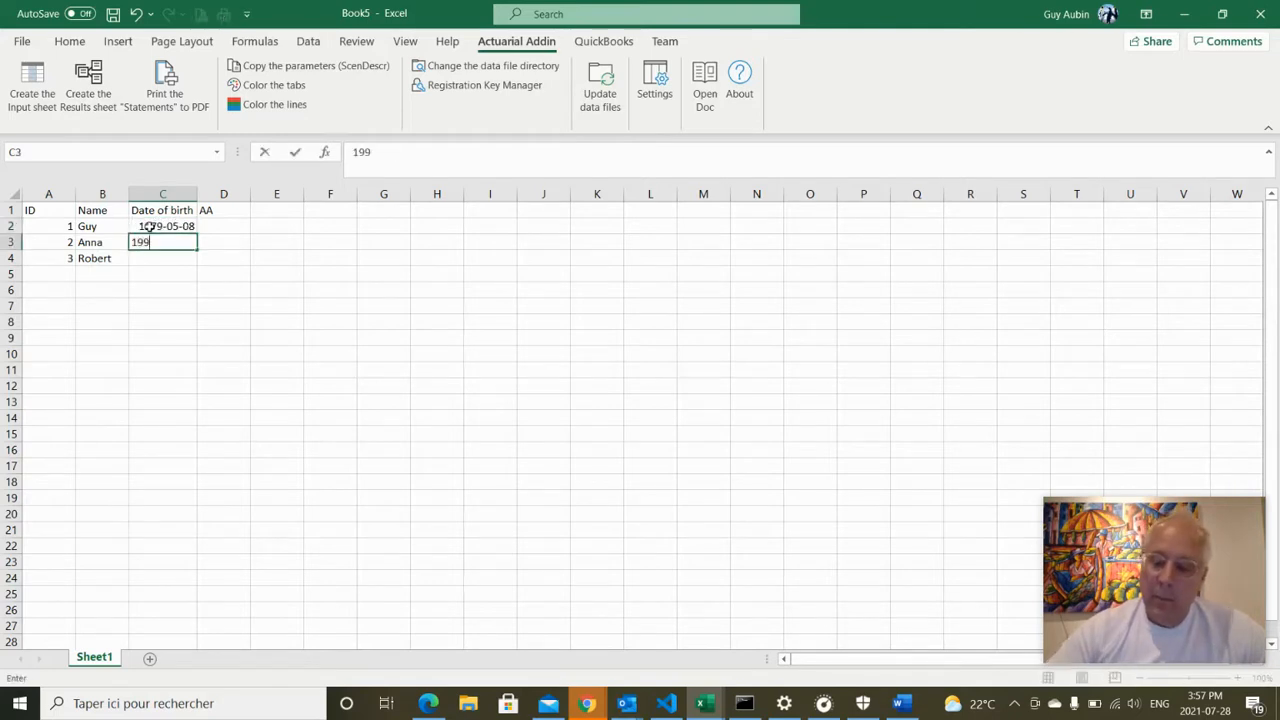
{"action": "type", "text": "95-8-7"}
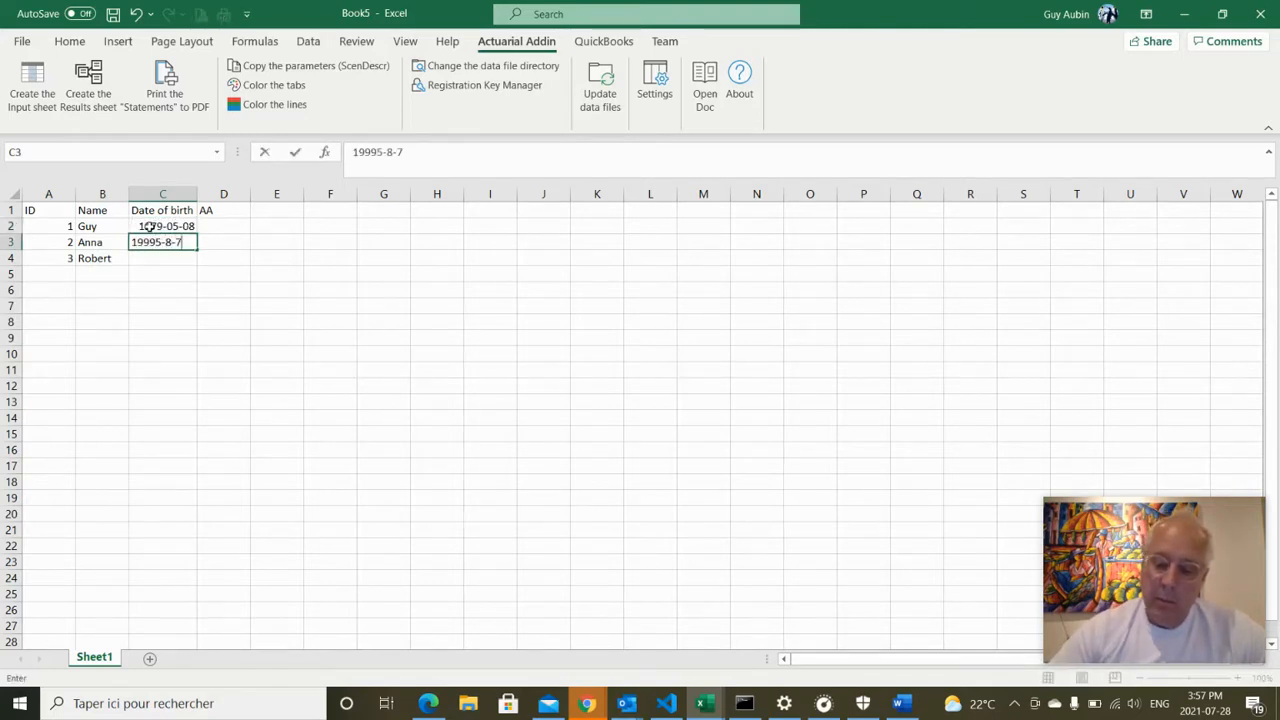
{"action": "key", "text": "Return"}
{"action": "type", "text": "20"}
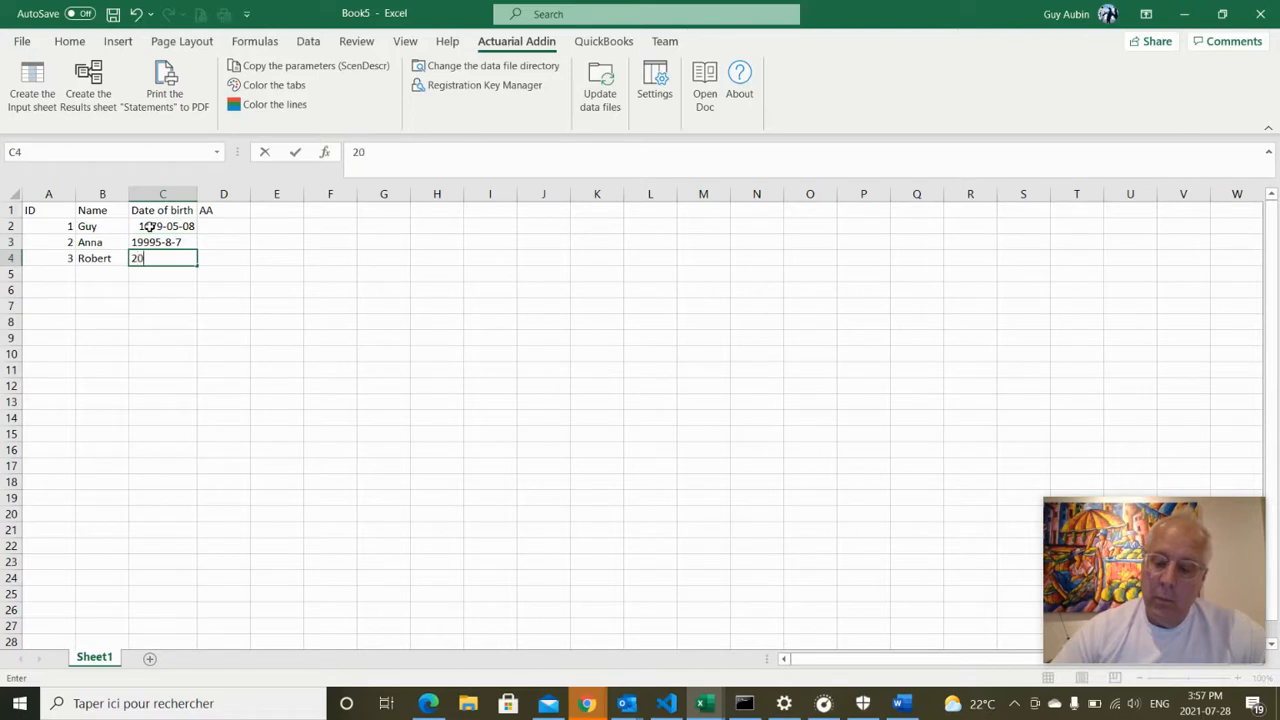
{"action": "type", "text": "01-6-12"}
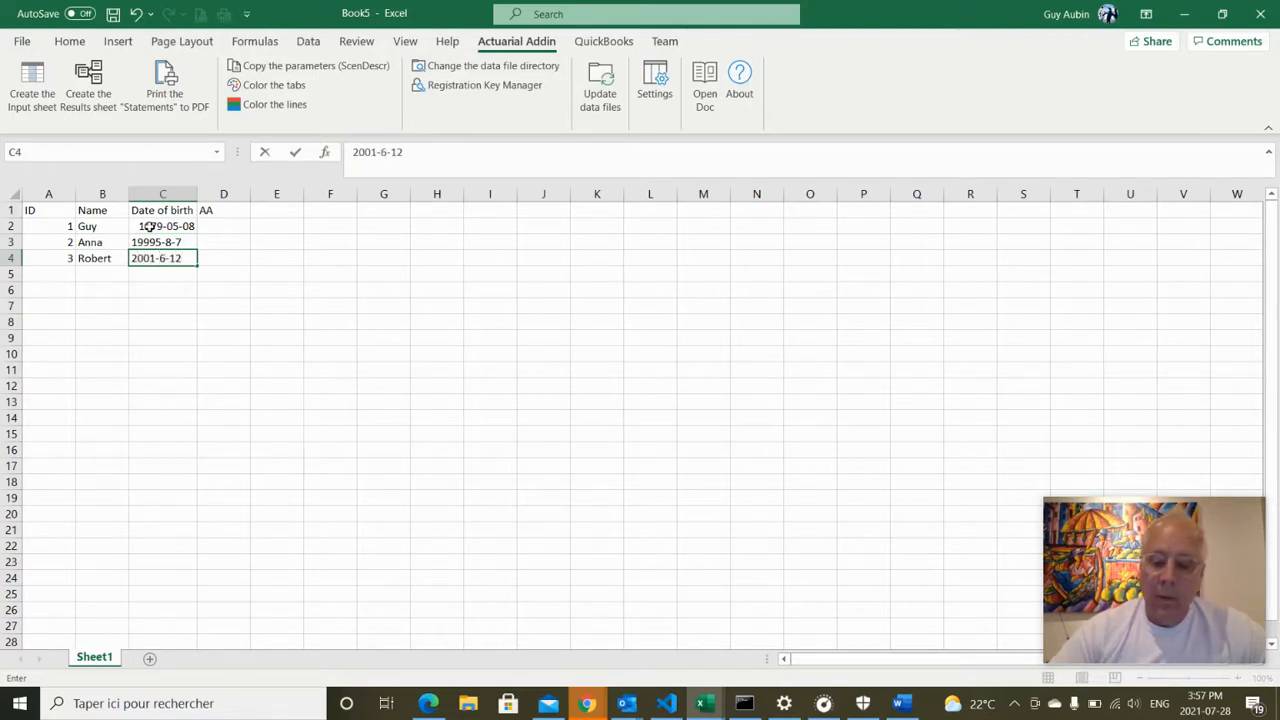
{"action": "key", "text": "Return"}
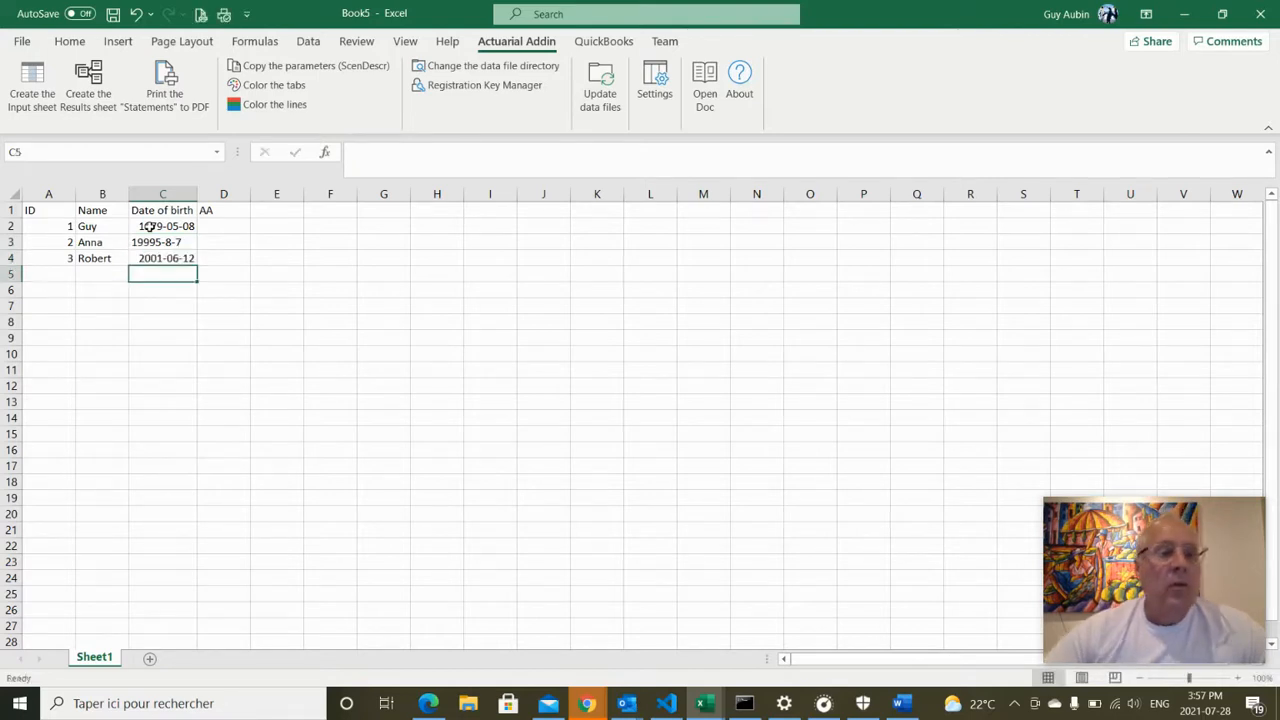
{"action": "left_click", "coordinate": [151, 241]}
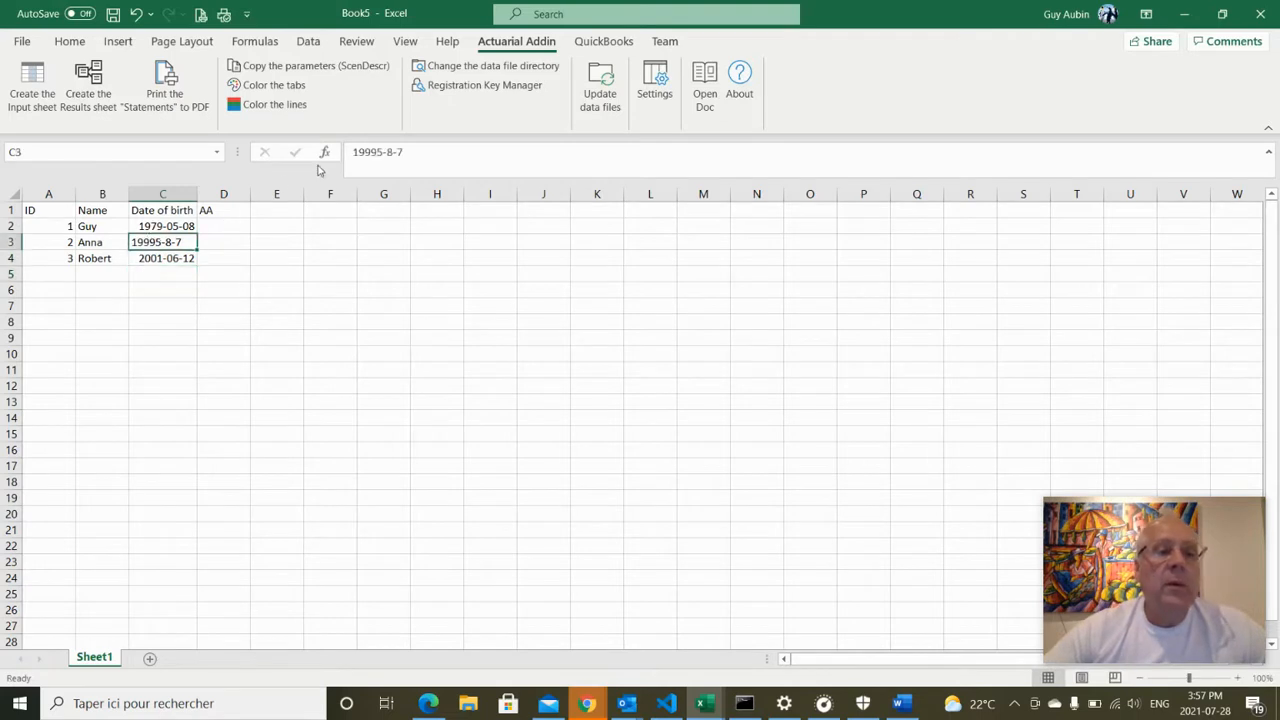
{"action": "left_click", "coordinate": [368, 152]}
{"action": "key", "text": "BackSpace"}
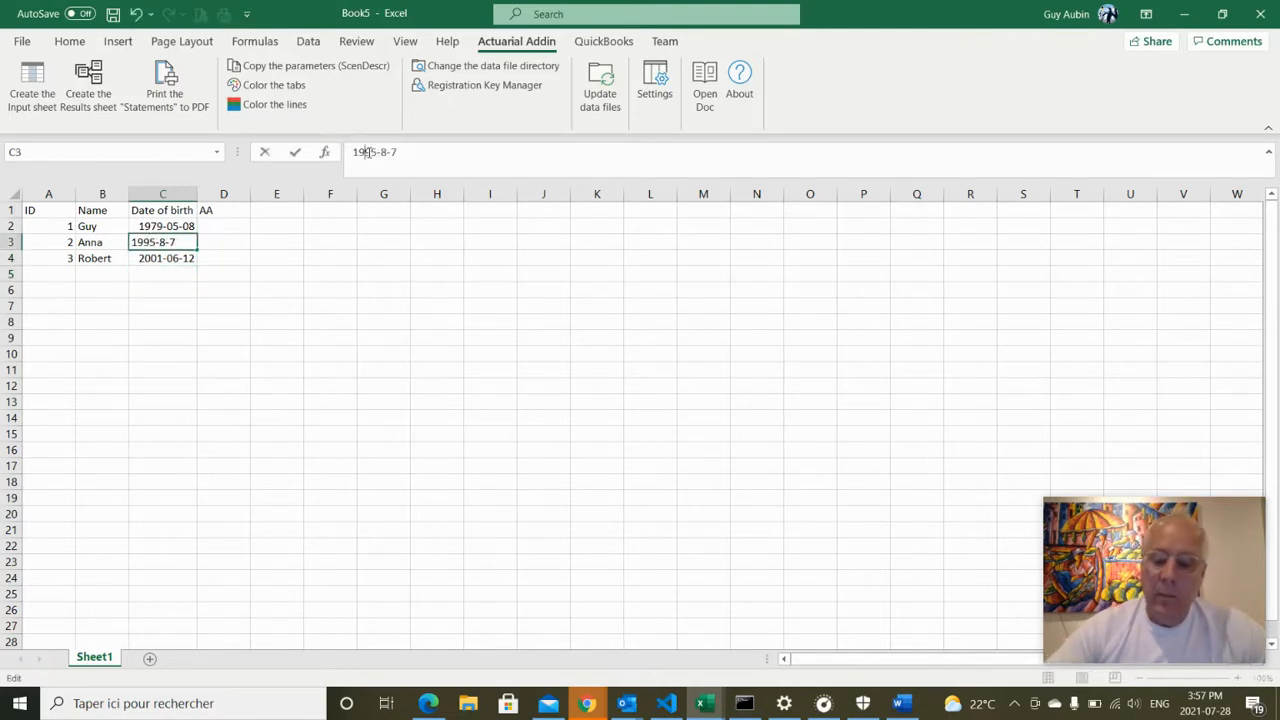
{"action": "key", "text": "Return"}
Enter the AA values 4, 5 and 6 in D2:D4
{"action": "left_click", "coordinate": [244, 225]}
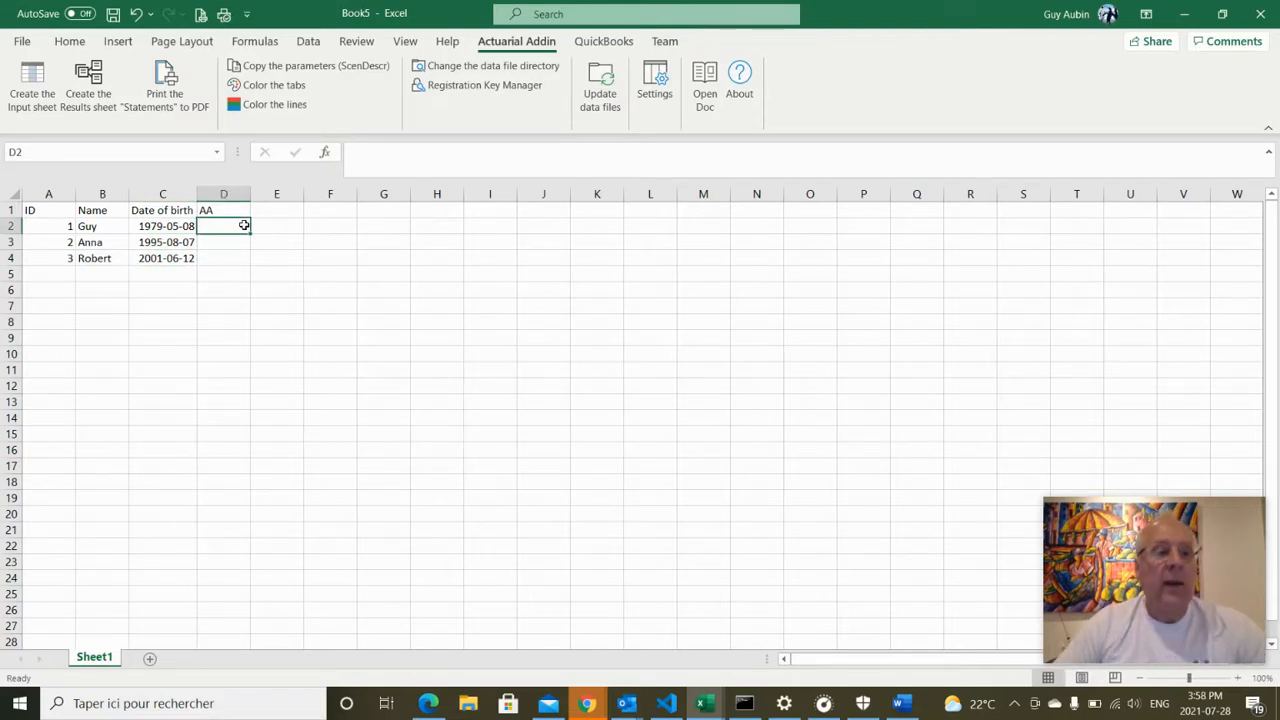
{"action": "type", "text": "1"}
{"action": "key", "text": "Return"}
{"action": "type", "text": "5"}
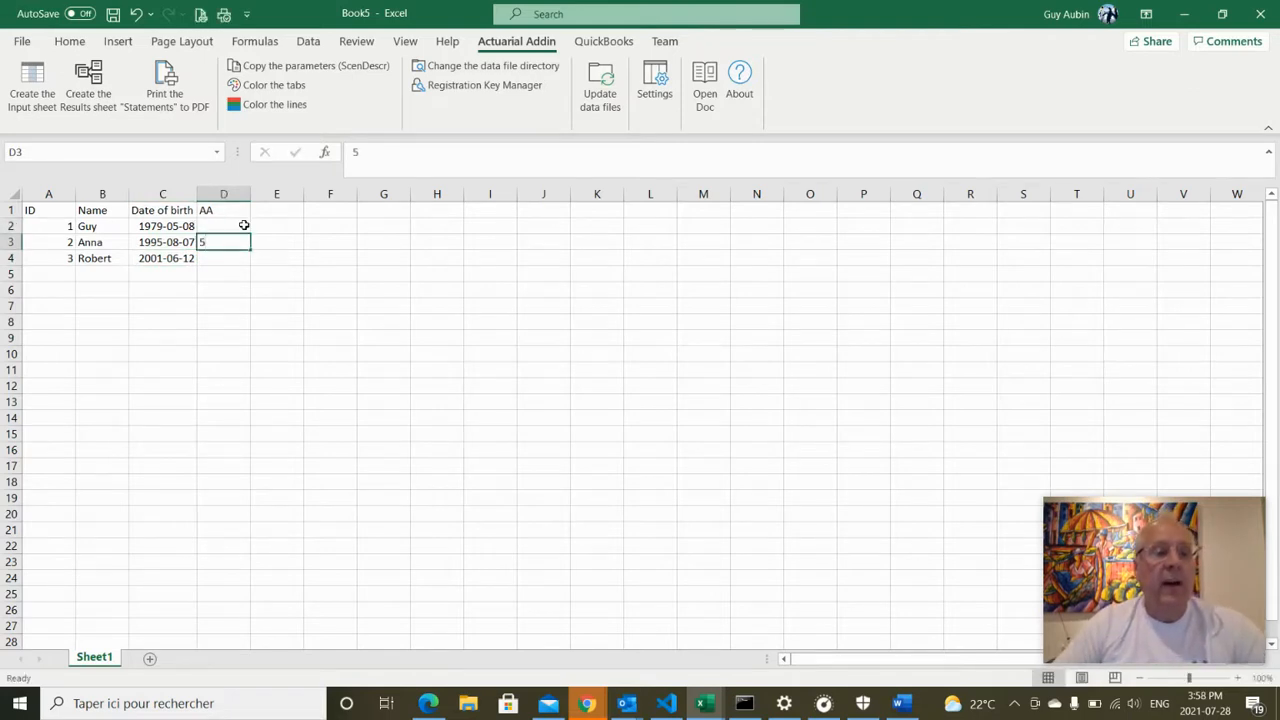
{"action": "key", "text": "Return"}
{"action": "type", "text": "6"}
{"action": "key", "text": "Return"}
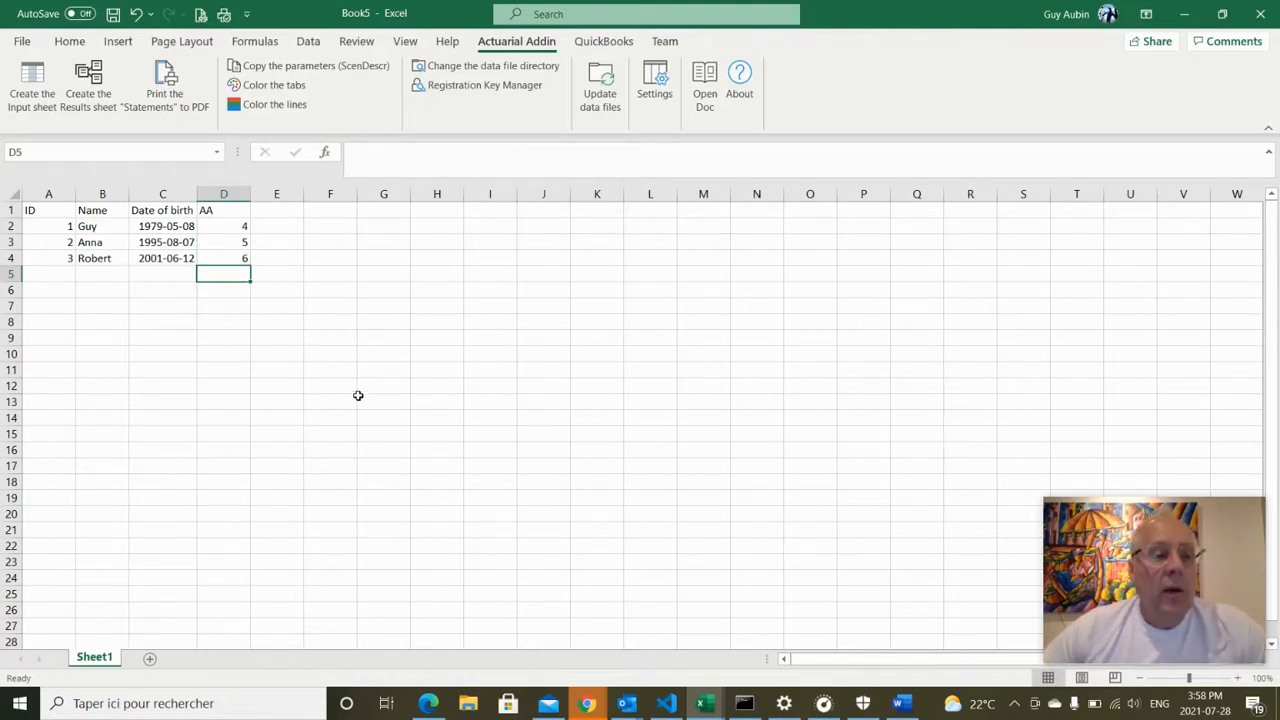
After the add-in reports the Data sheet missing, rename Sheet1 to Data
{"action": "left_click", "coordinate": [32, 100]}
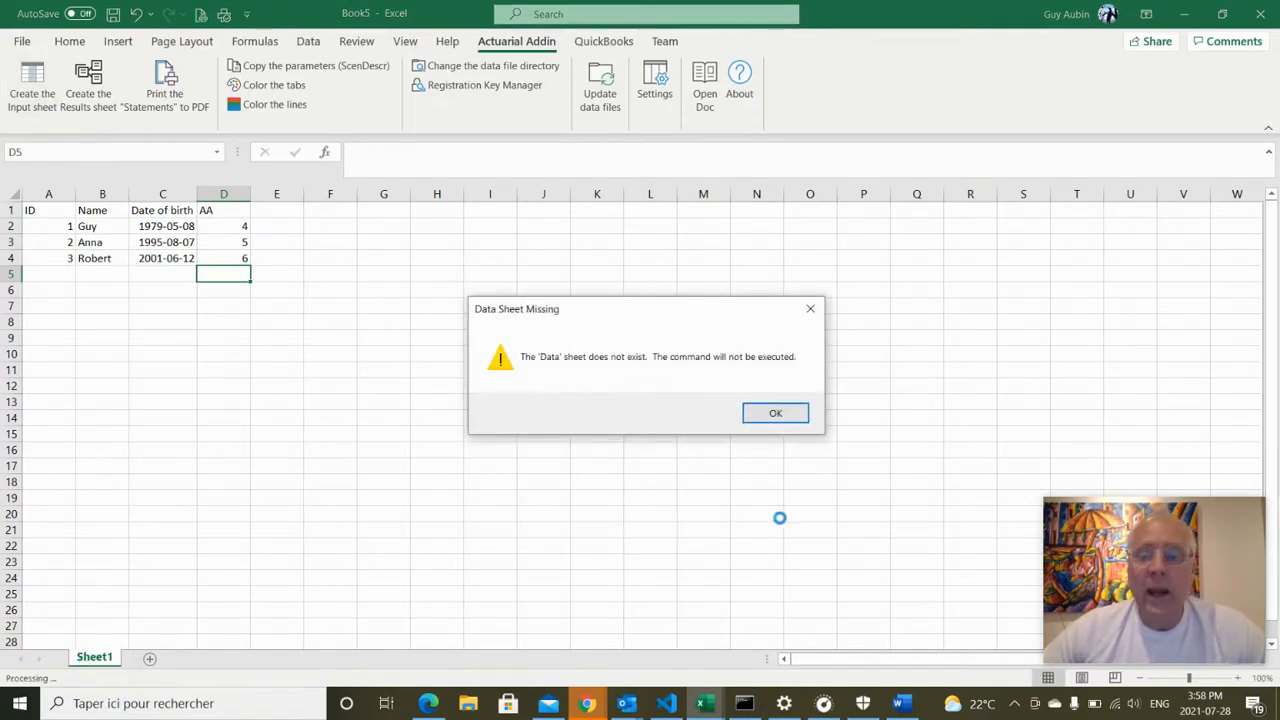
{"action": "left_click", "coordinate": [775, 414]}
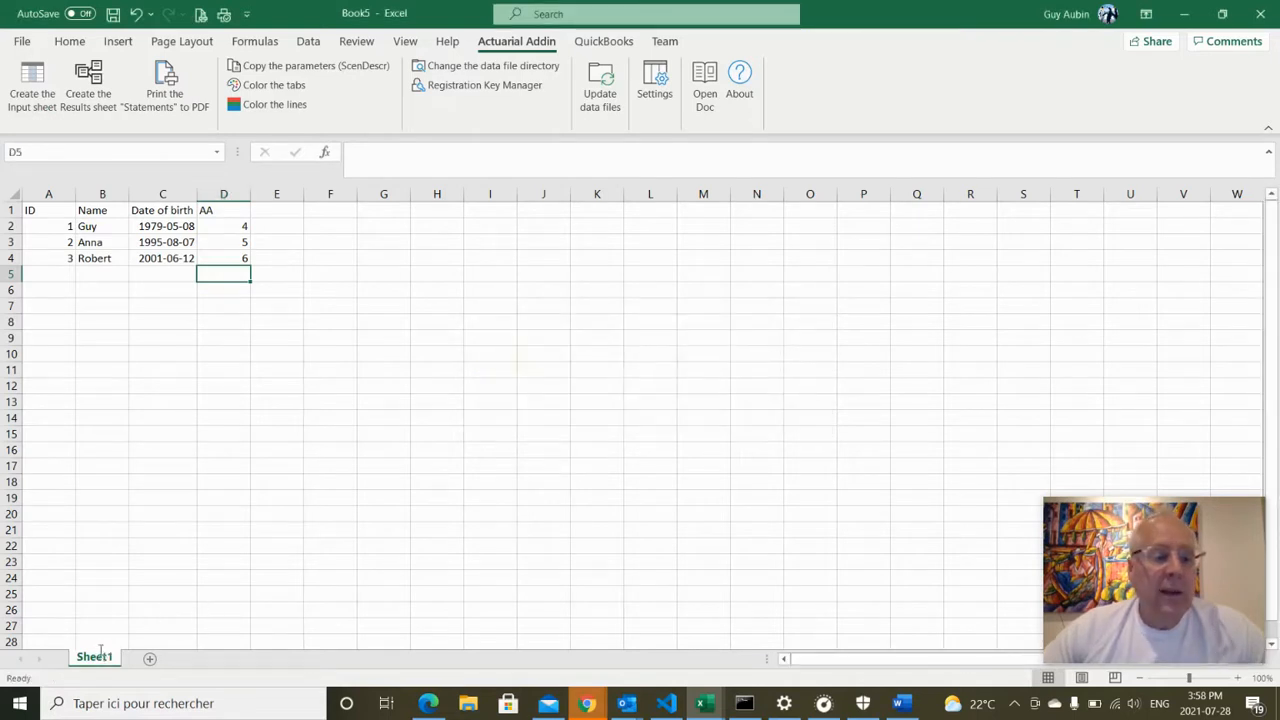
{"action": "type", "text": "Data"}
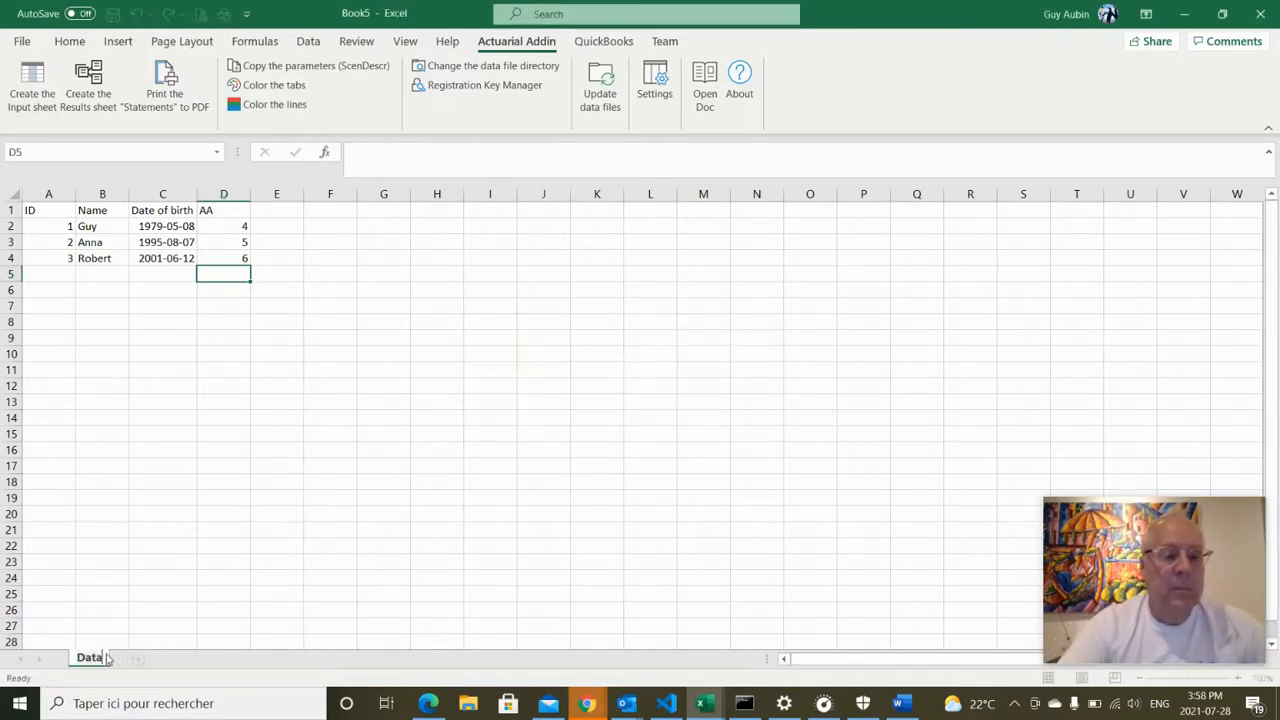
{"action": "left_click", "coordinate": [102, 478]}
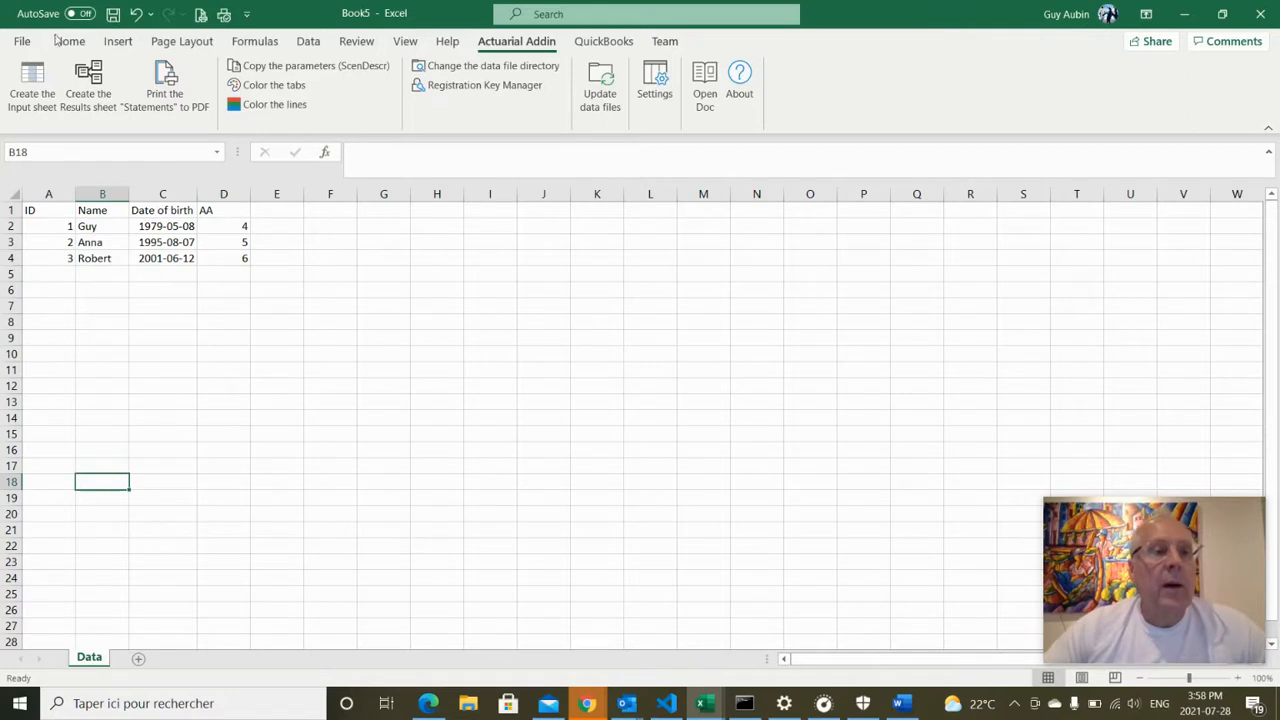
Run the add-in's Create the Input sheet command, then view the Data sheet with its yellow headers
{"action": "left_click", "coordinate": [40, 103]}
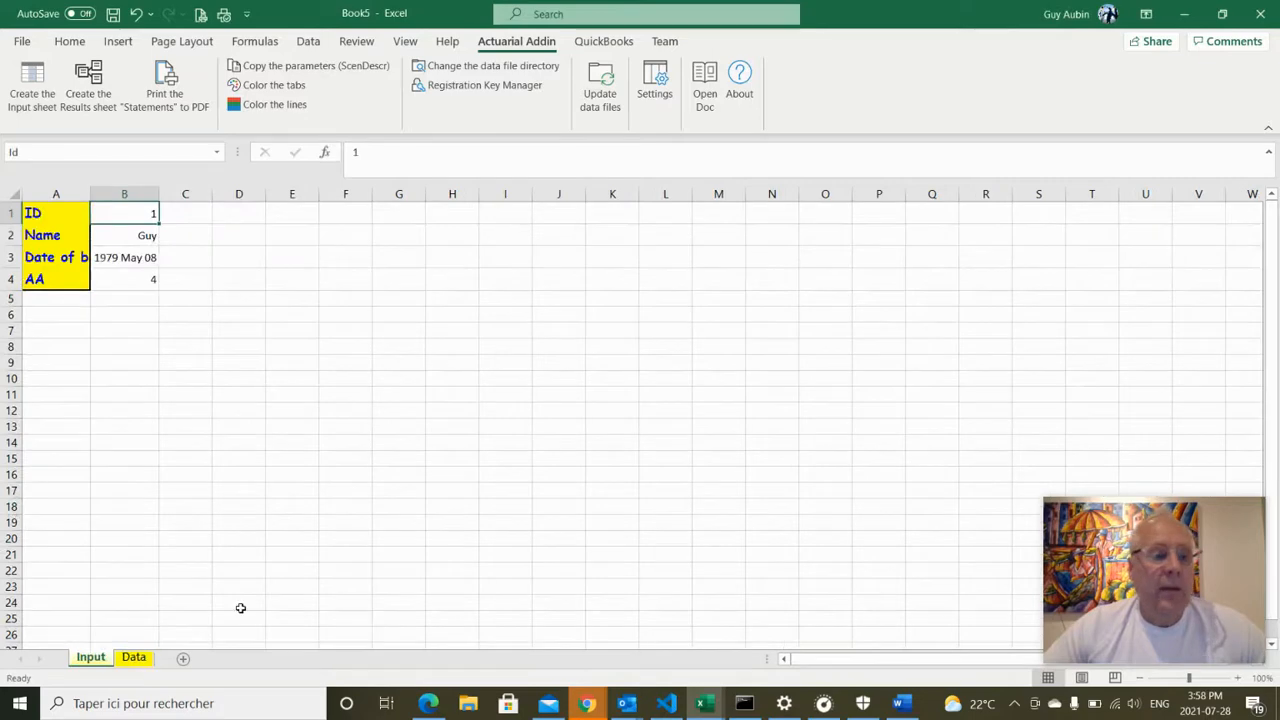
{"action": "left_click", "coordinate": [132, 660]}
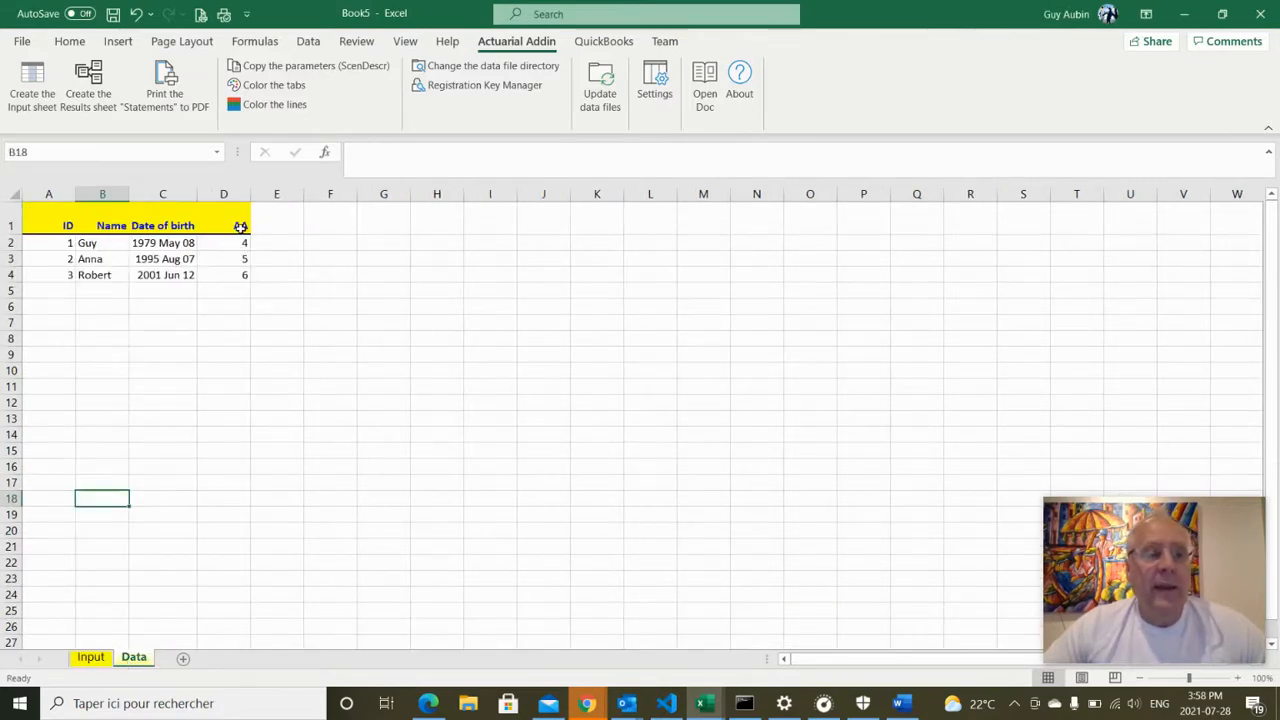
Autofit the Input sheet's label column A to fit Date of birth
{"action": "left_click", "coordinate": [102, 665]}
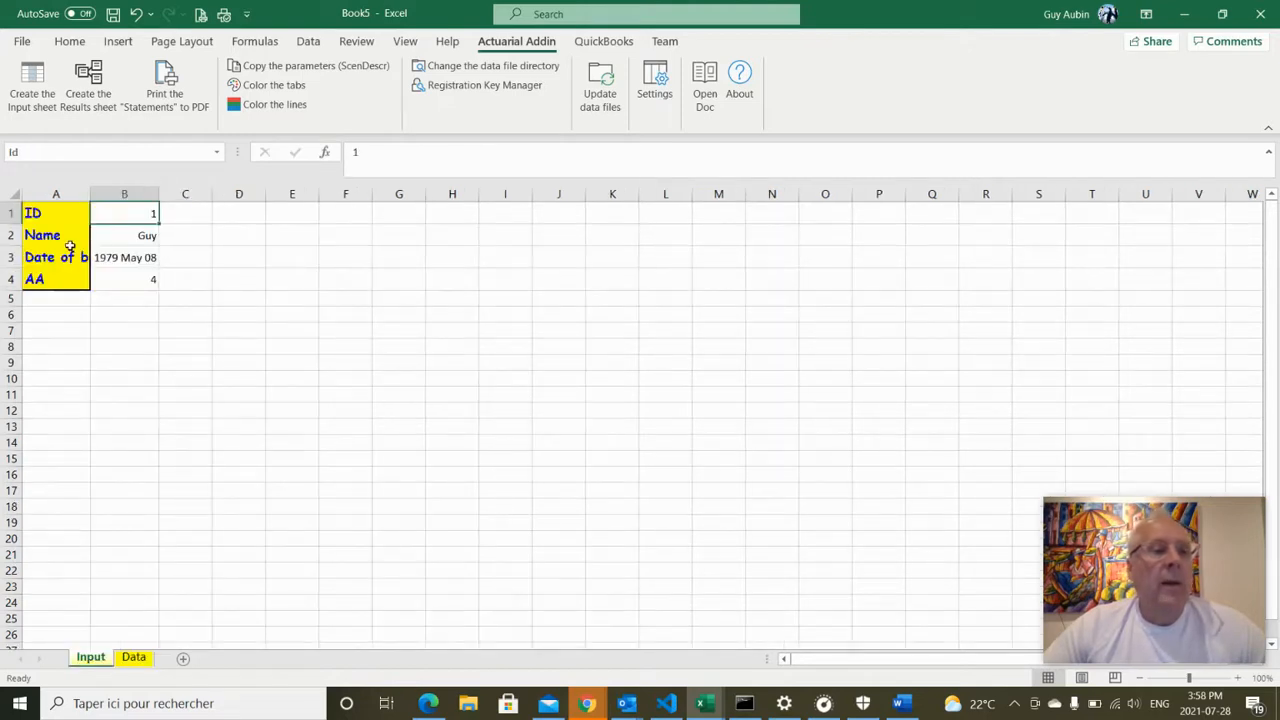
{"action": "left_click", "coordinate": [86, 195]}
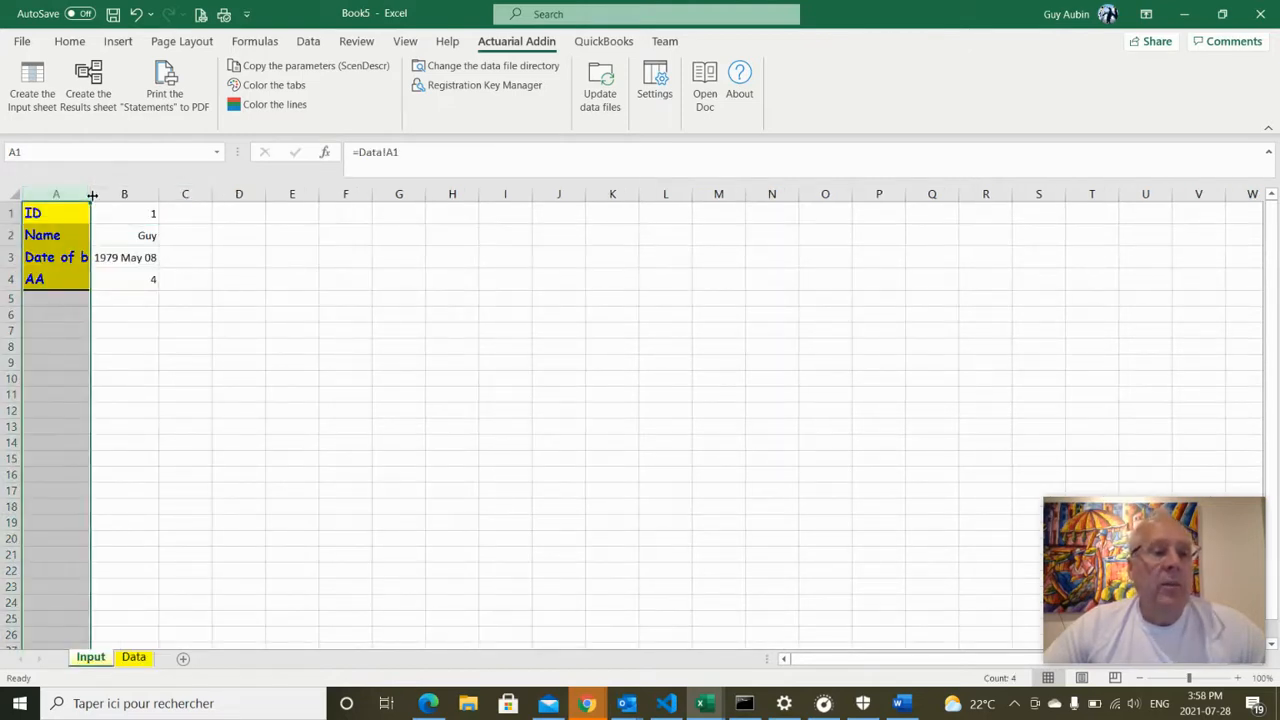
{"action": "double_click", "coordinate": [91, 195]}
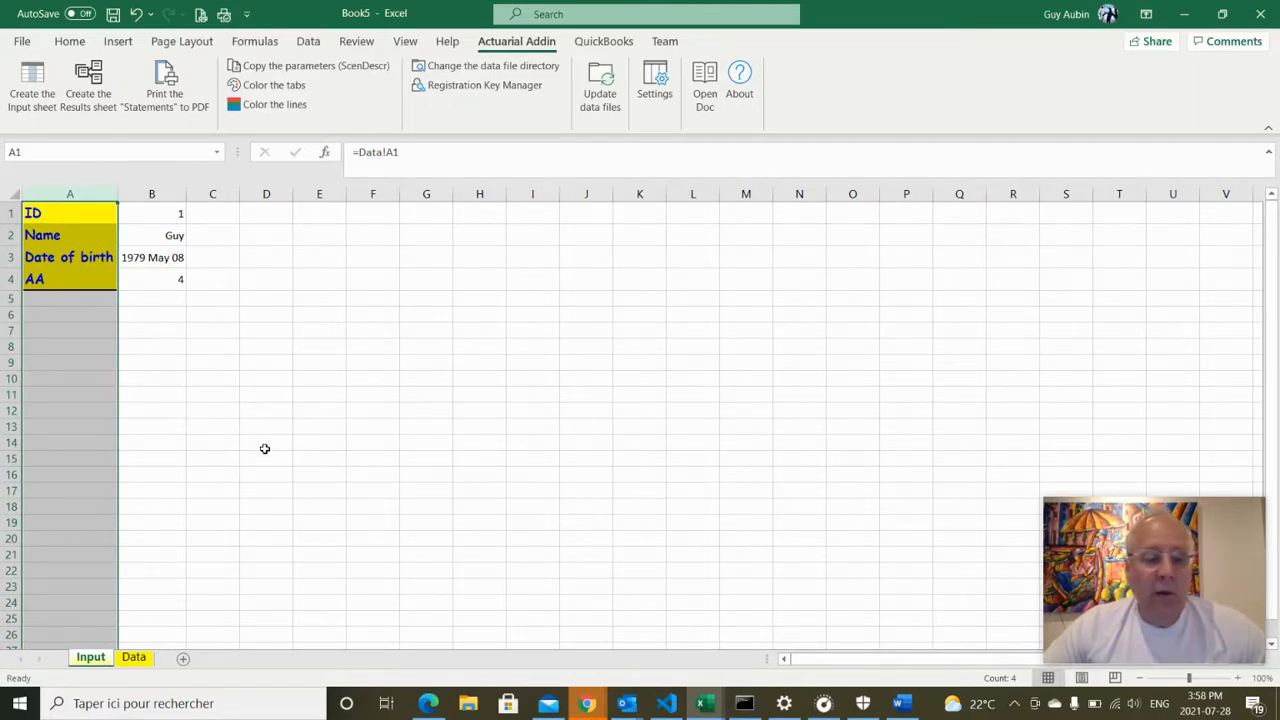
Change the ID in B1 to 2, then 3, loading date 2001 Jun 12 and AA 6
{"action": "left_click", "coordinate": [177, 216]}
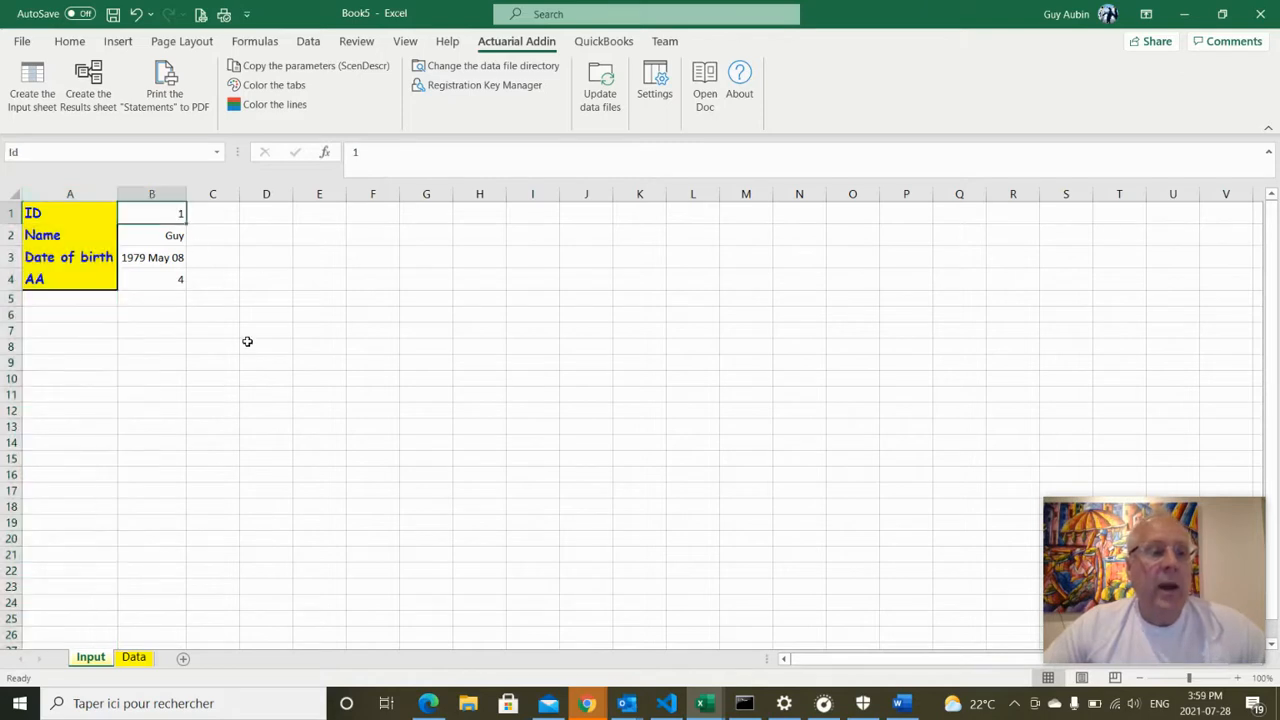
{"action": "left_click", "coordinate": [385, 577]}
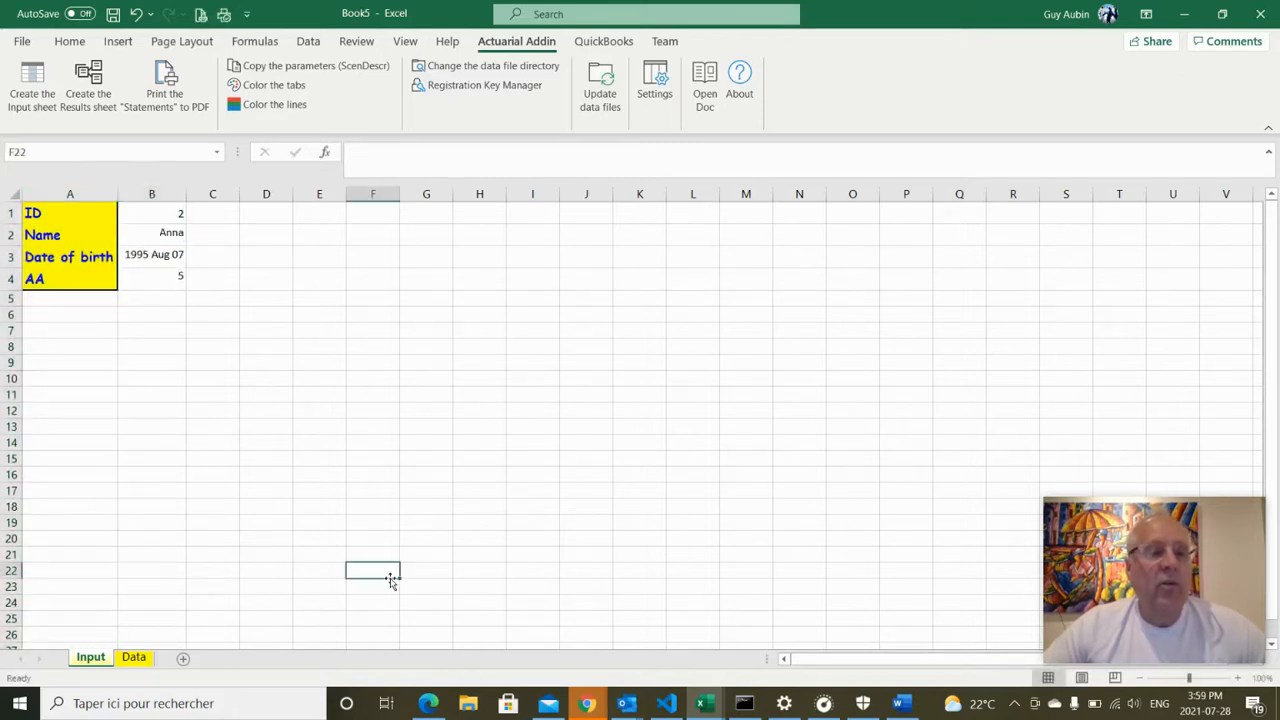
{"action": "left_click", "coordinate": [168, 212]}
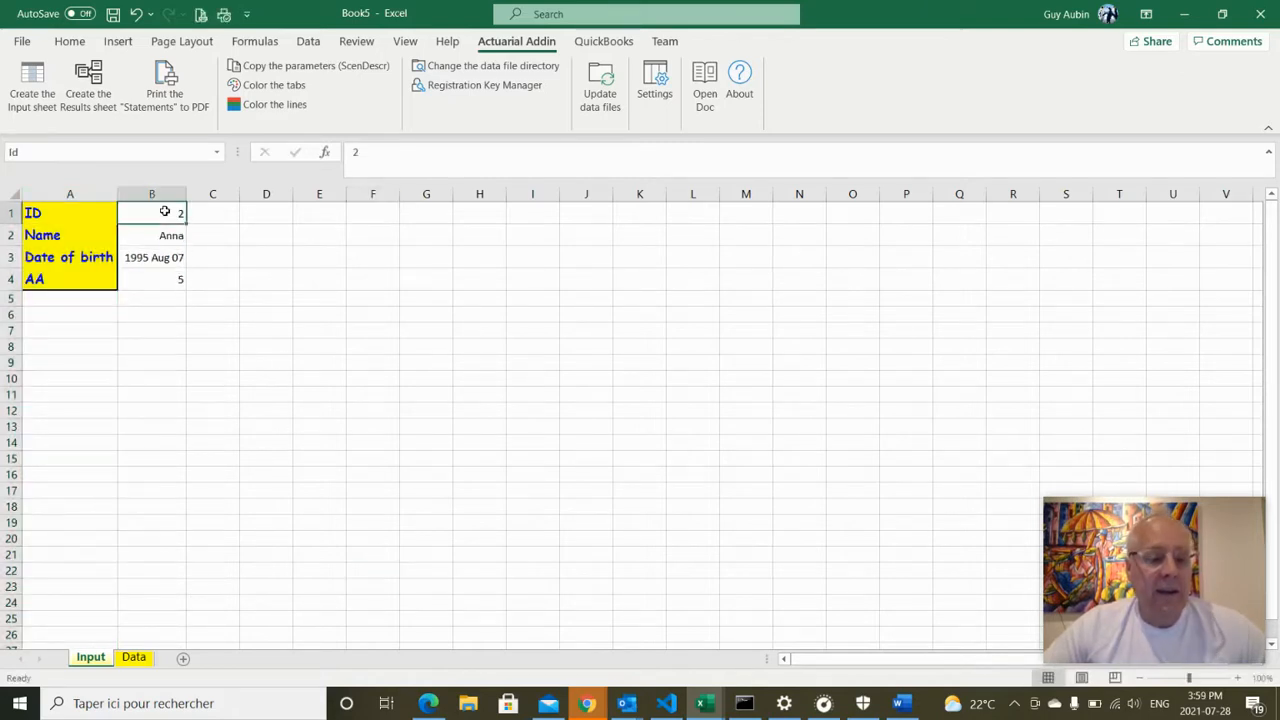
{"action": "type", "text": "3"}
{"action": "left_click", "coordinate": [305, 298]}
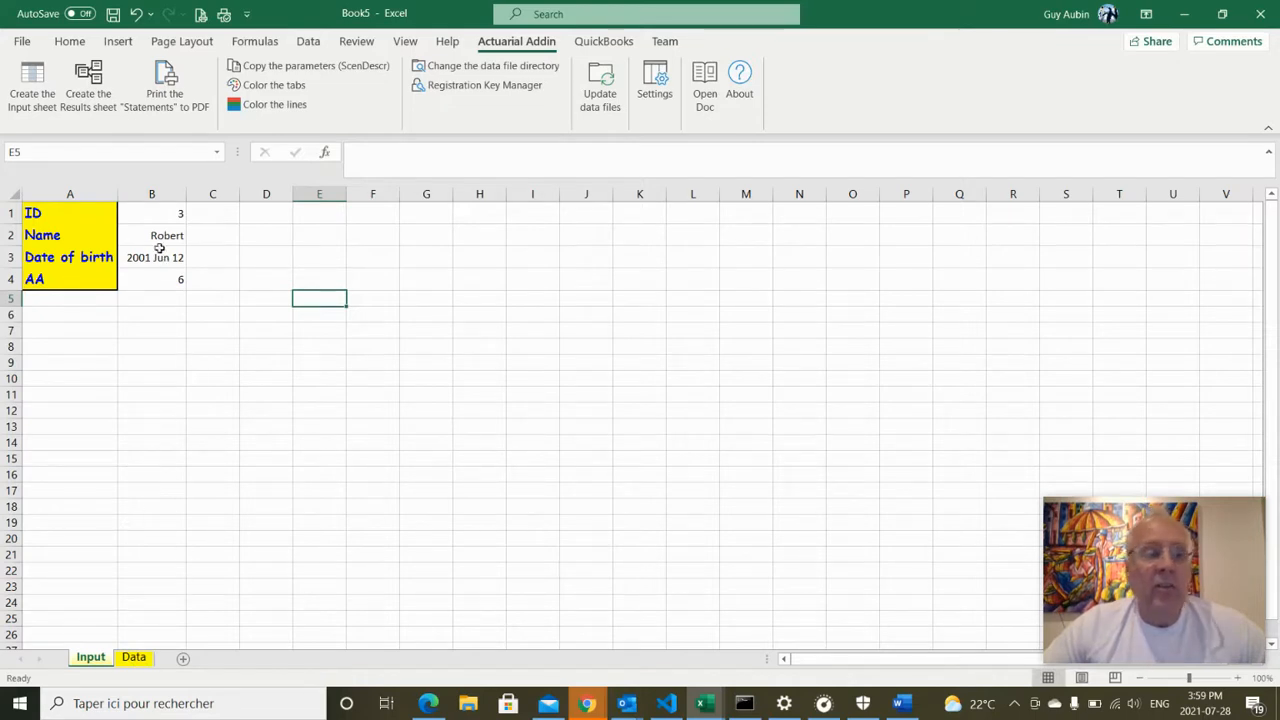
{"action": "left_click", "coordinate": [168, 215]}
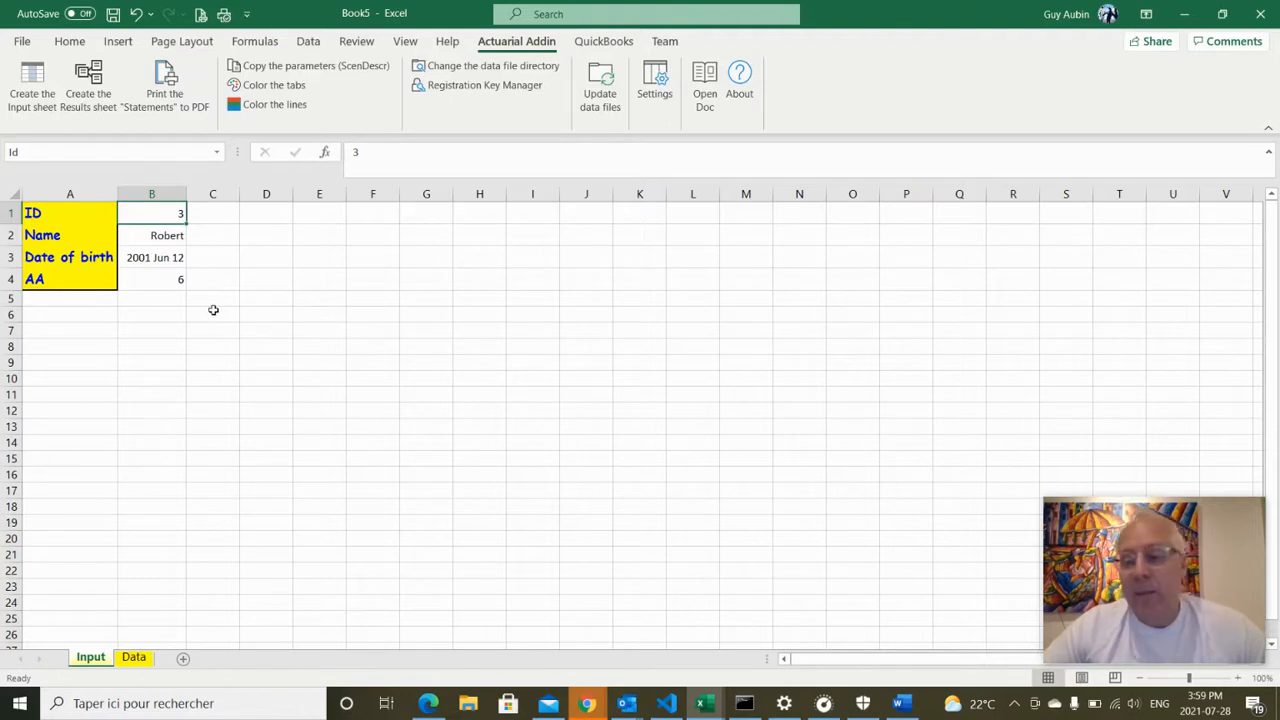
{"action": "double_click", "coordinate": [145, 238]}
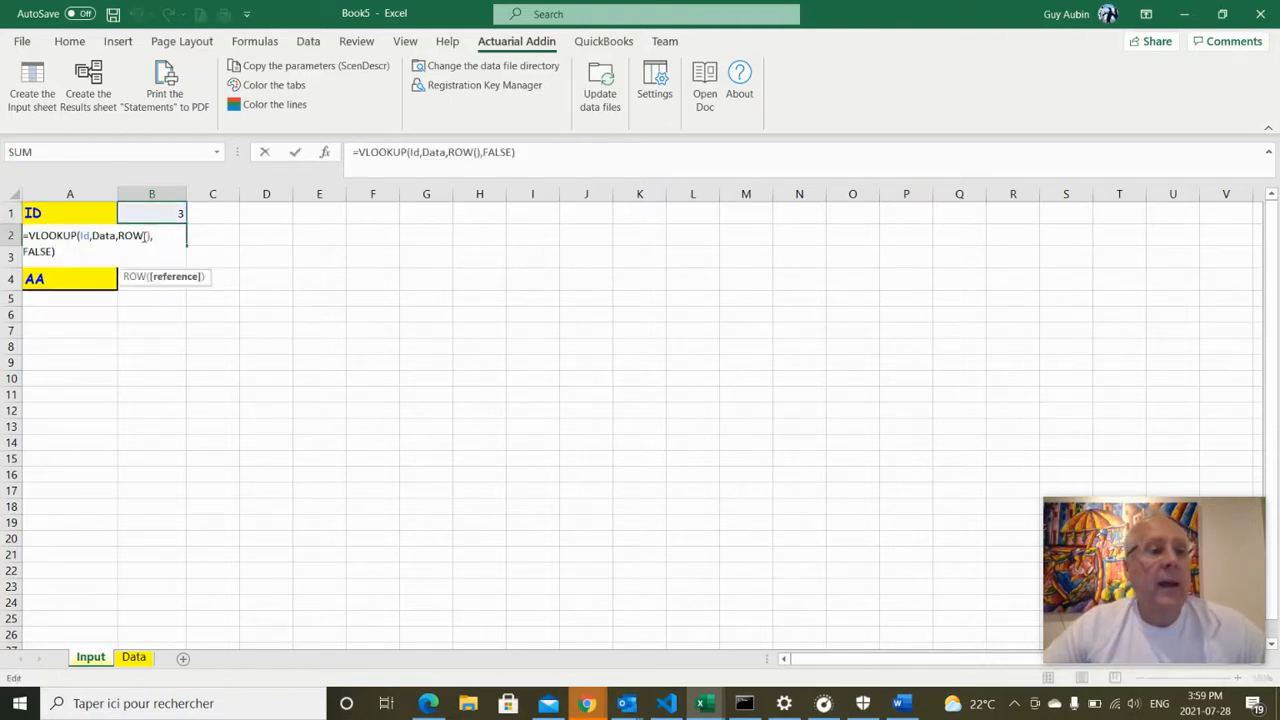
{"action": "key", "text": "Escape"}
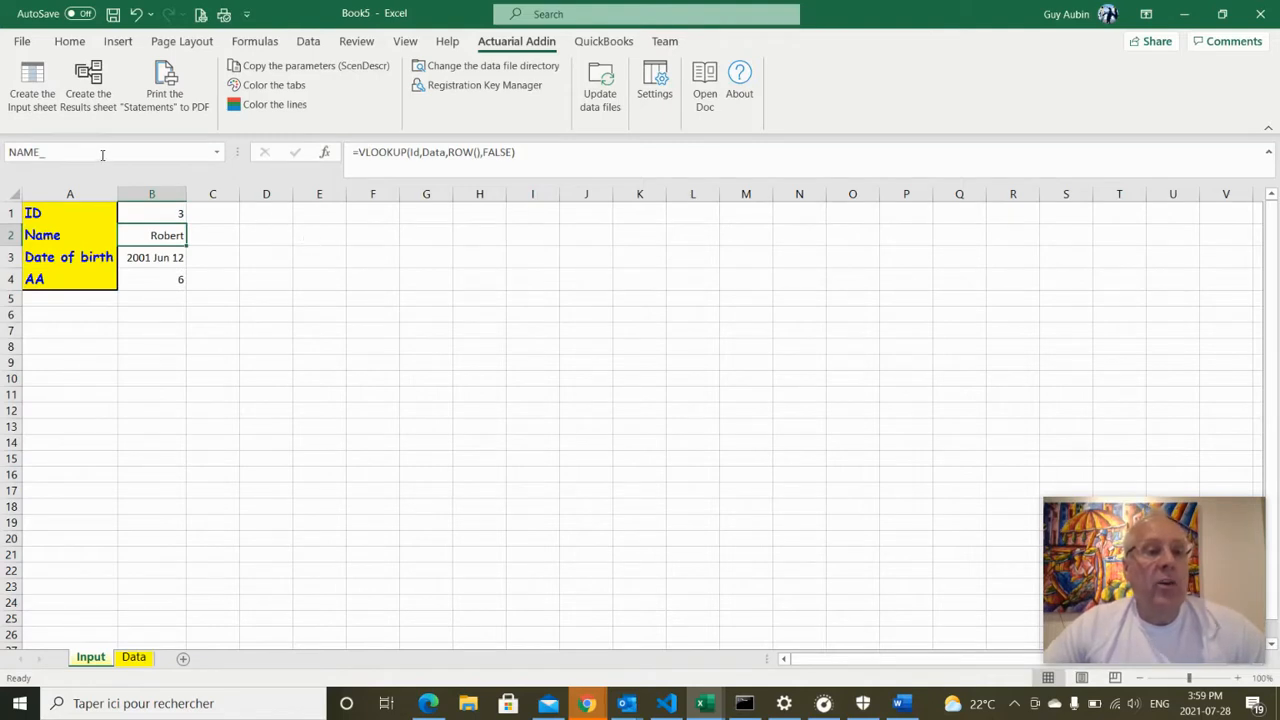
{"action": "left_click", "coordinate": [150, 258]}
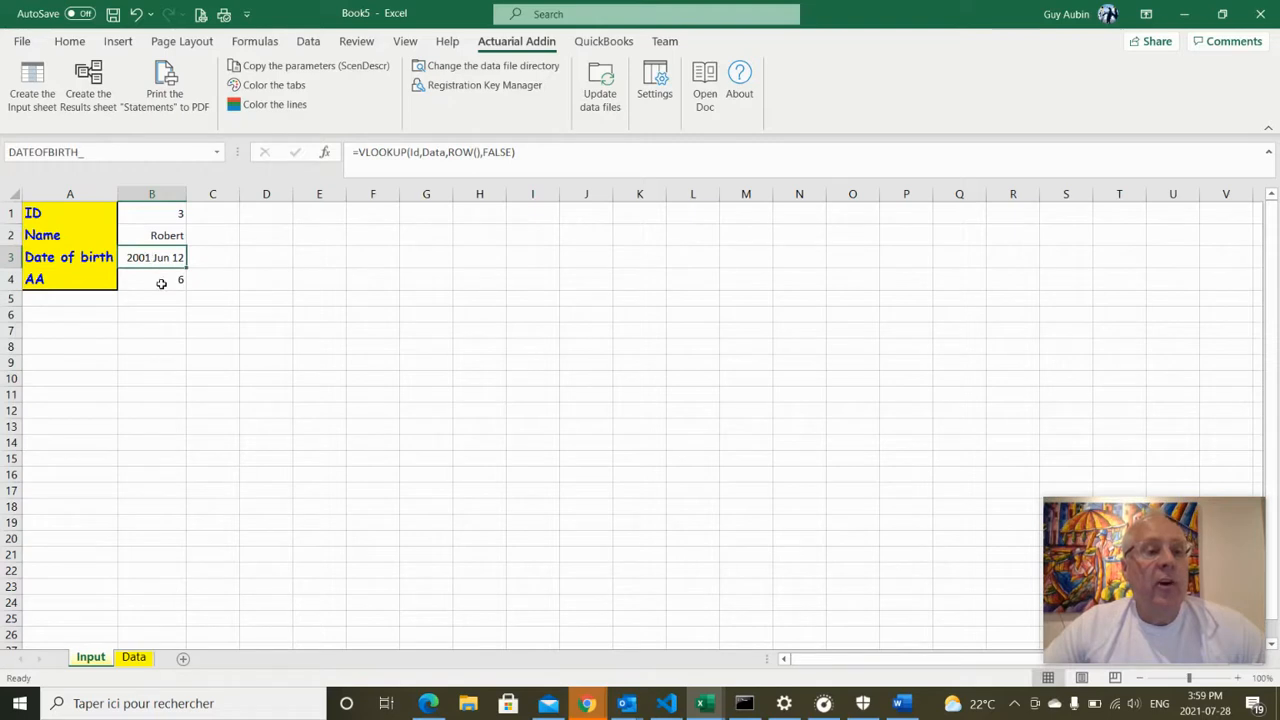
{"action": "left_click", "coordinate": [161, 280]}
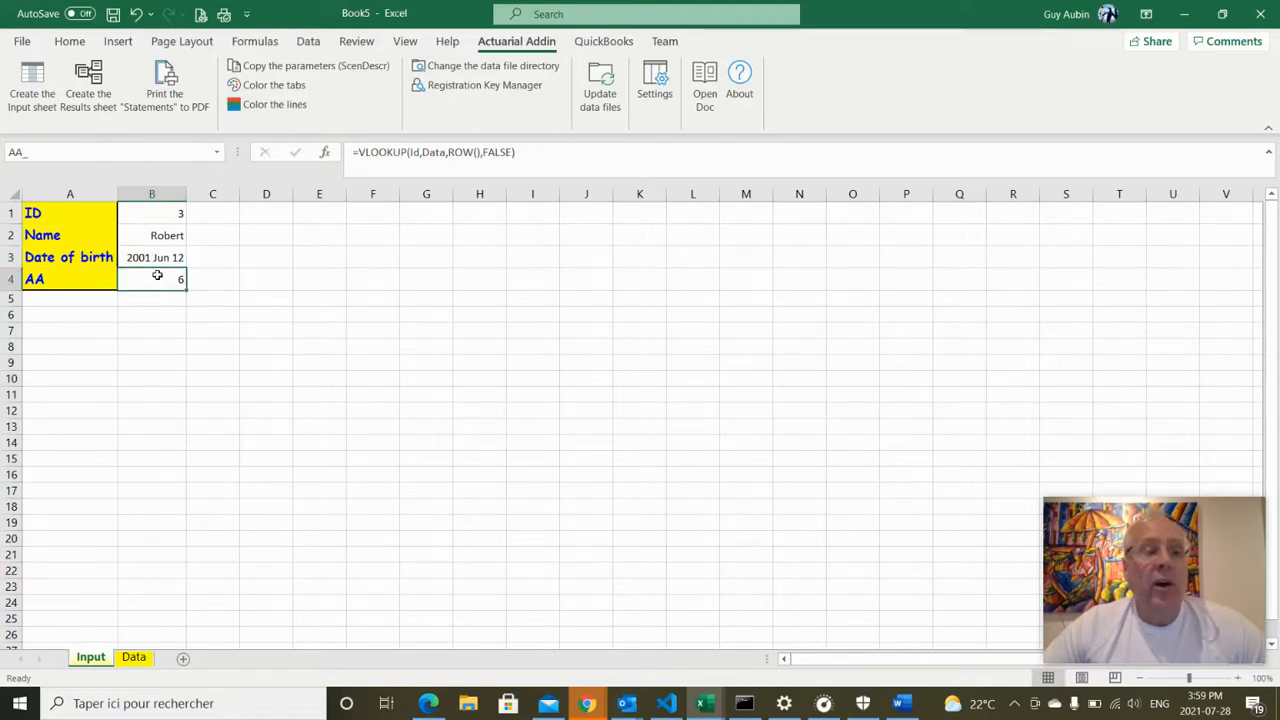
{"action": "left_click", "coordinate": [564, 343]}
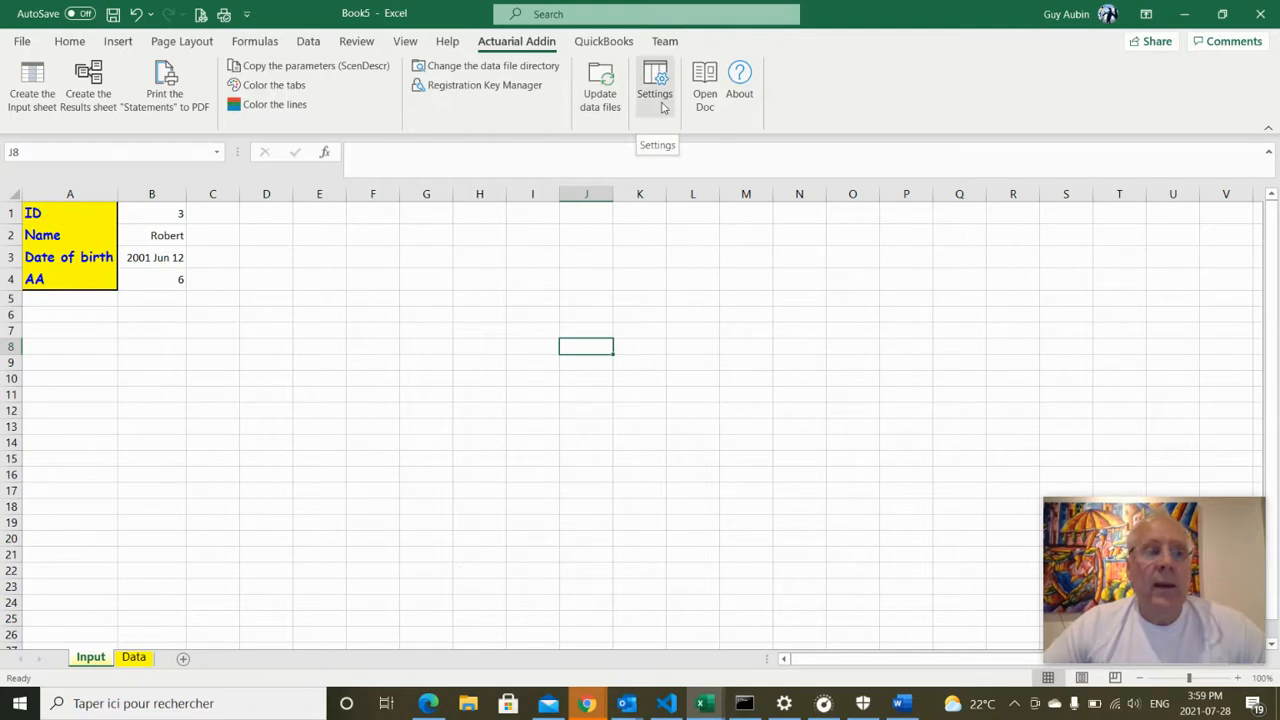
{"action": "left_click", "coordinate": [661, 107]}
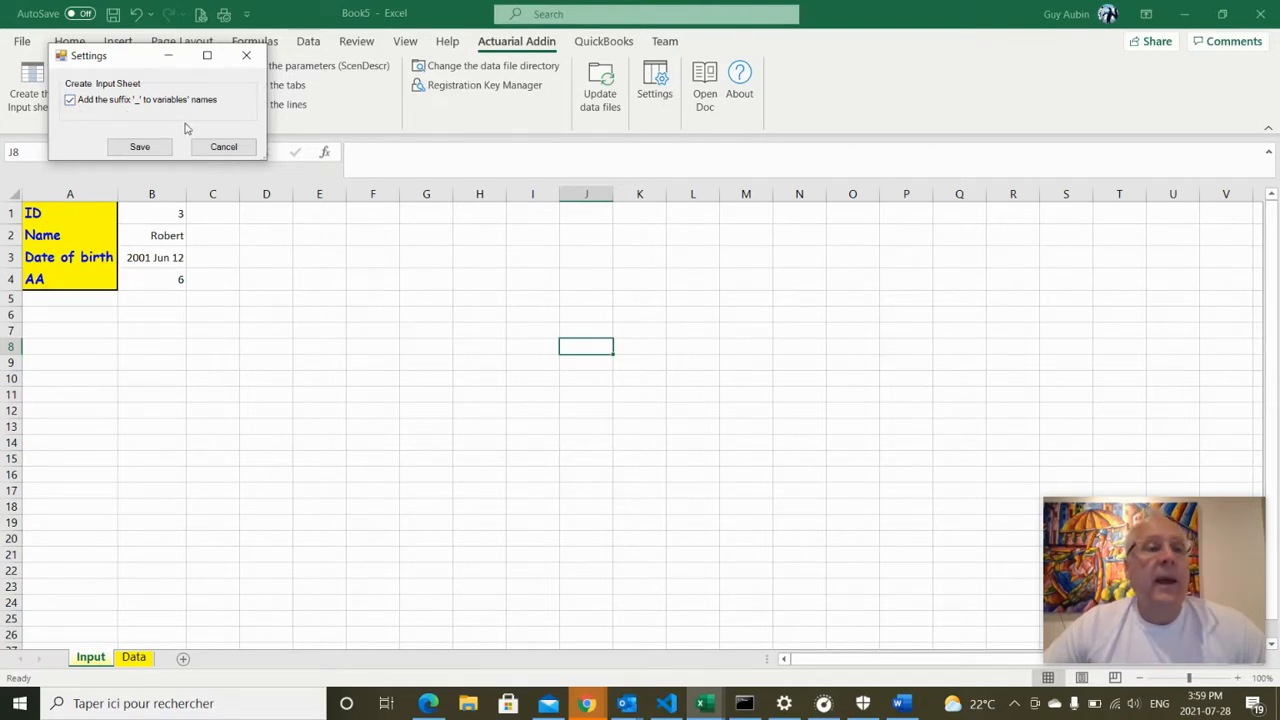
{"action": "mouse_move", "coordinate": [72, 104]}
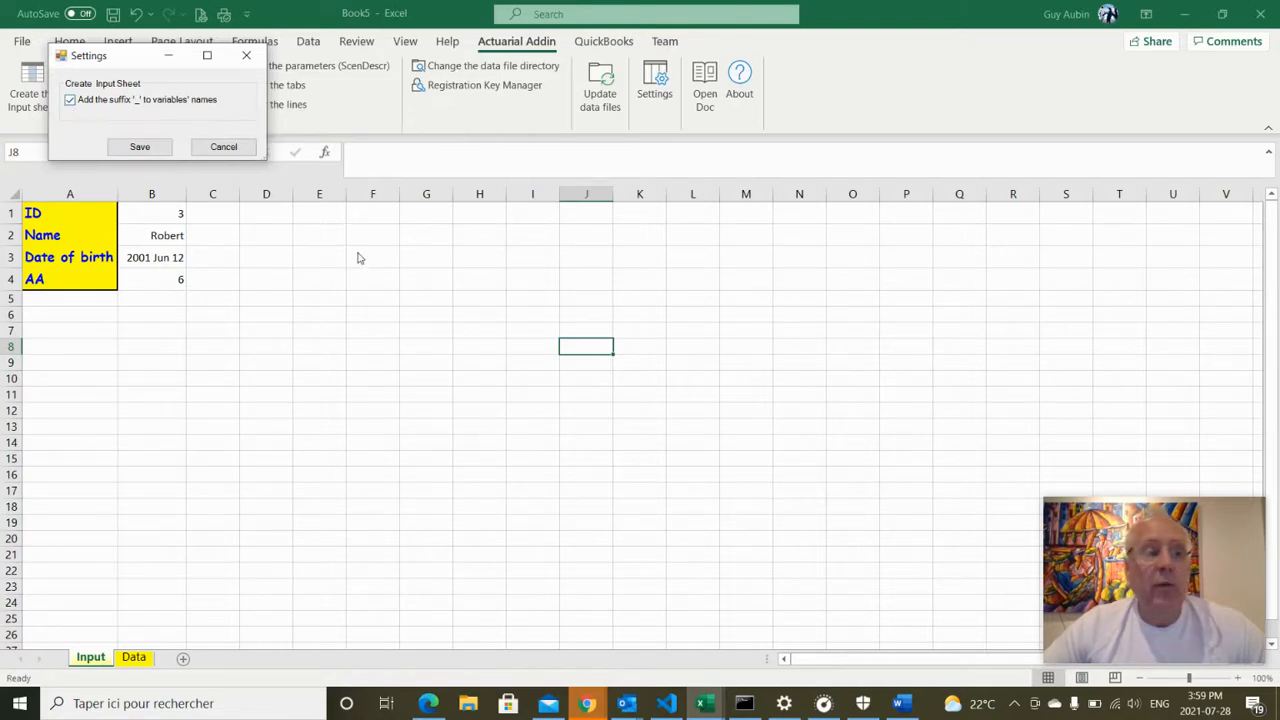
{"action": "left_click", "coordinate": [223, 147]}
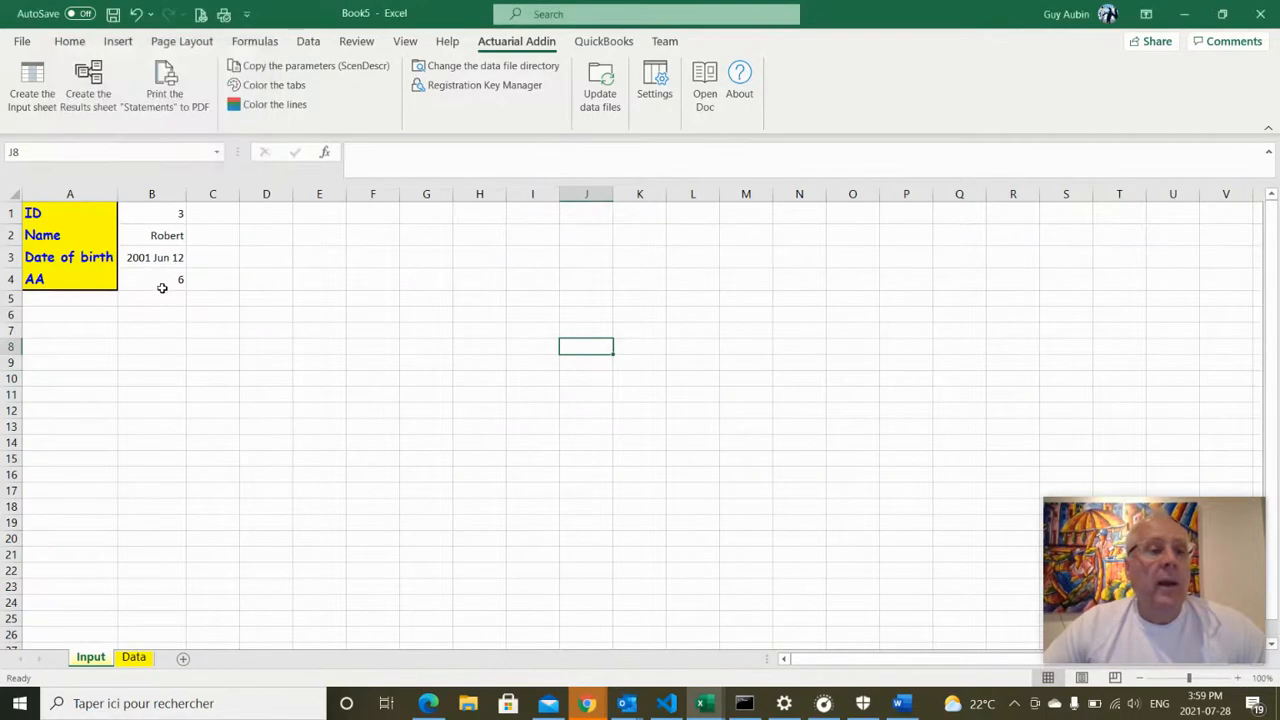
{"action": "left_click", "coordinate": [165, 279]}
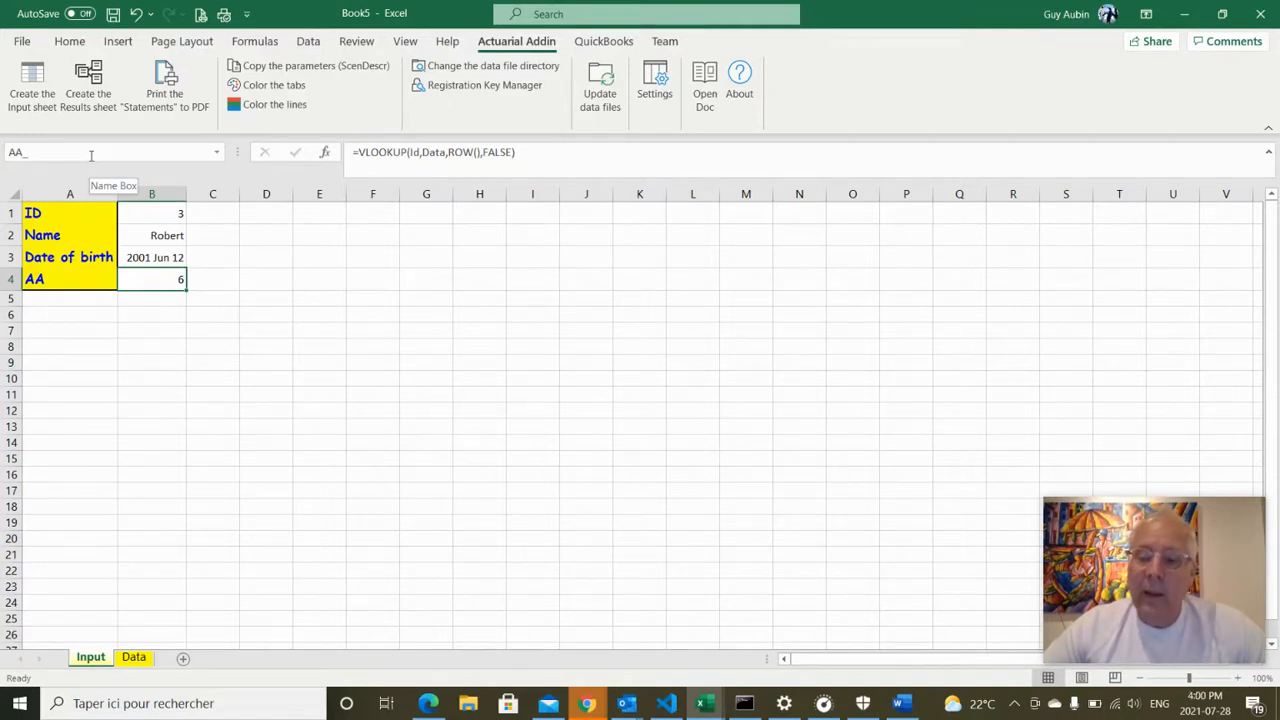
{"action": "left_click", "coordinate": [300, 325]}
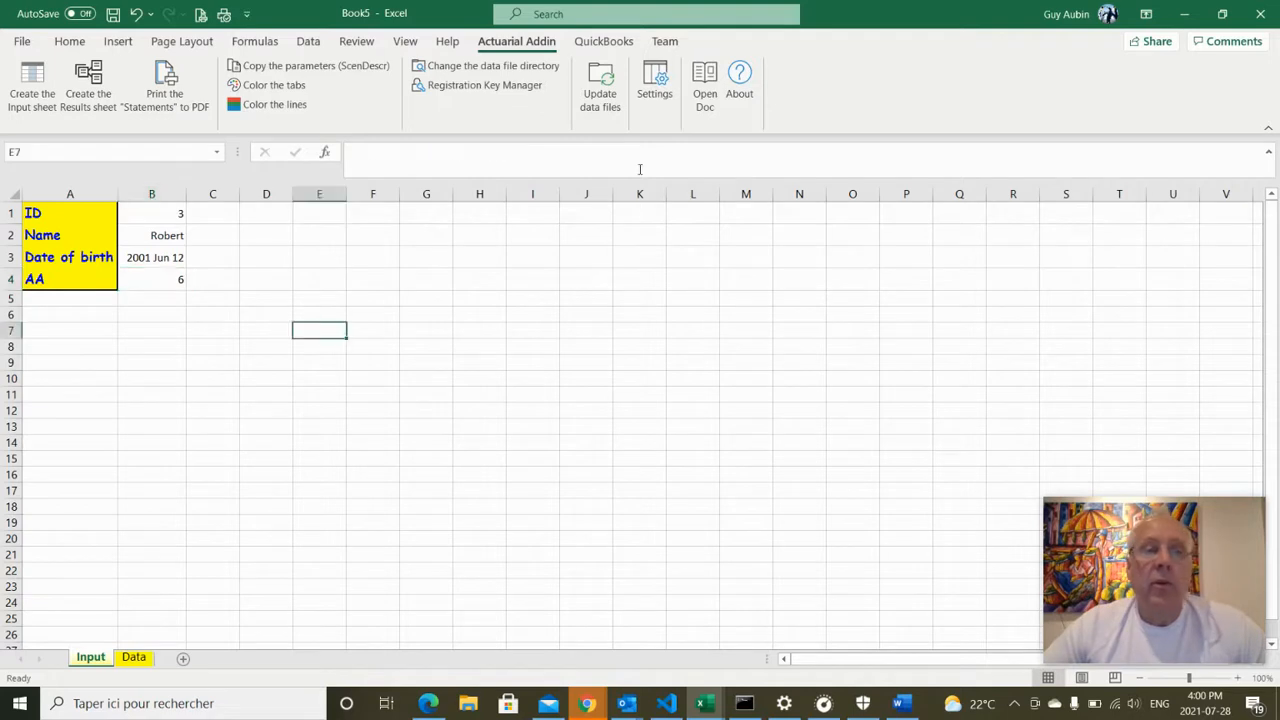
{"action": "left_click", "coordinate": [692, 119]}
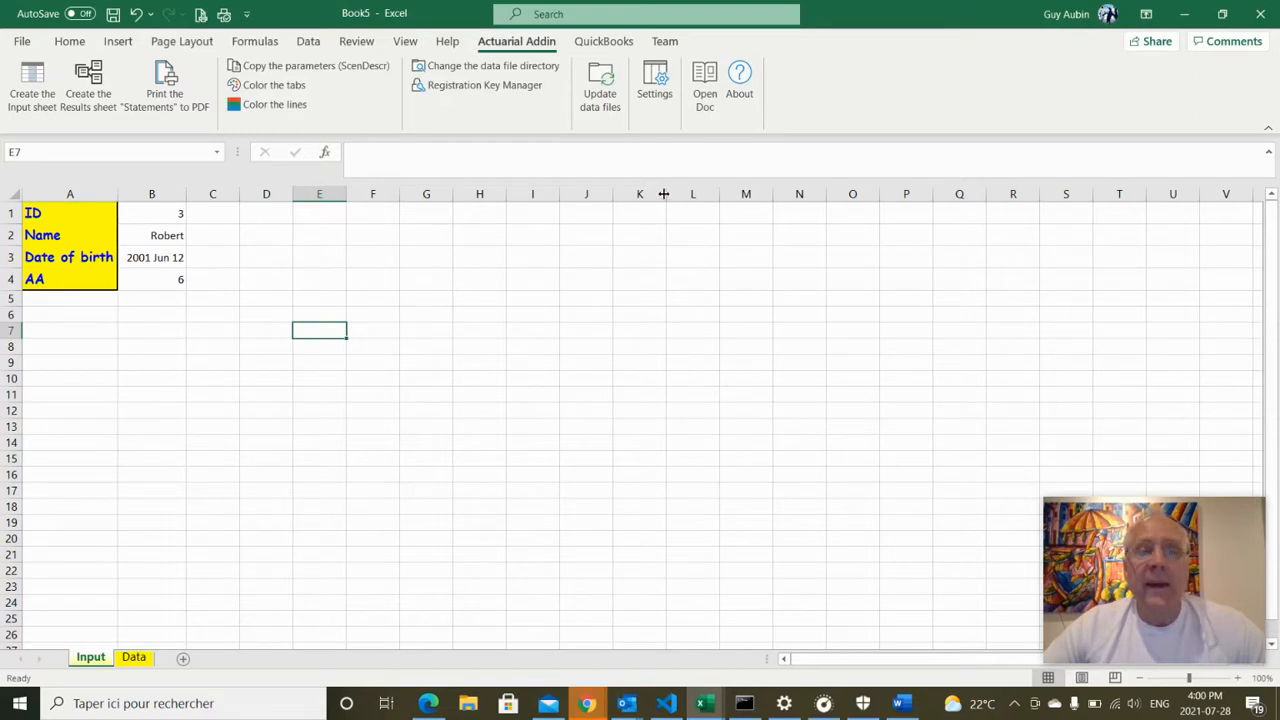
{"action": "left_click", "coordinate": [670, 108]}
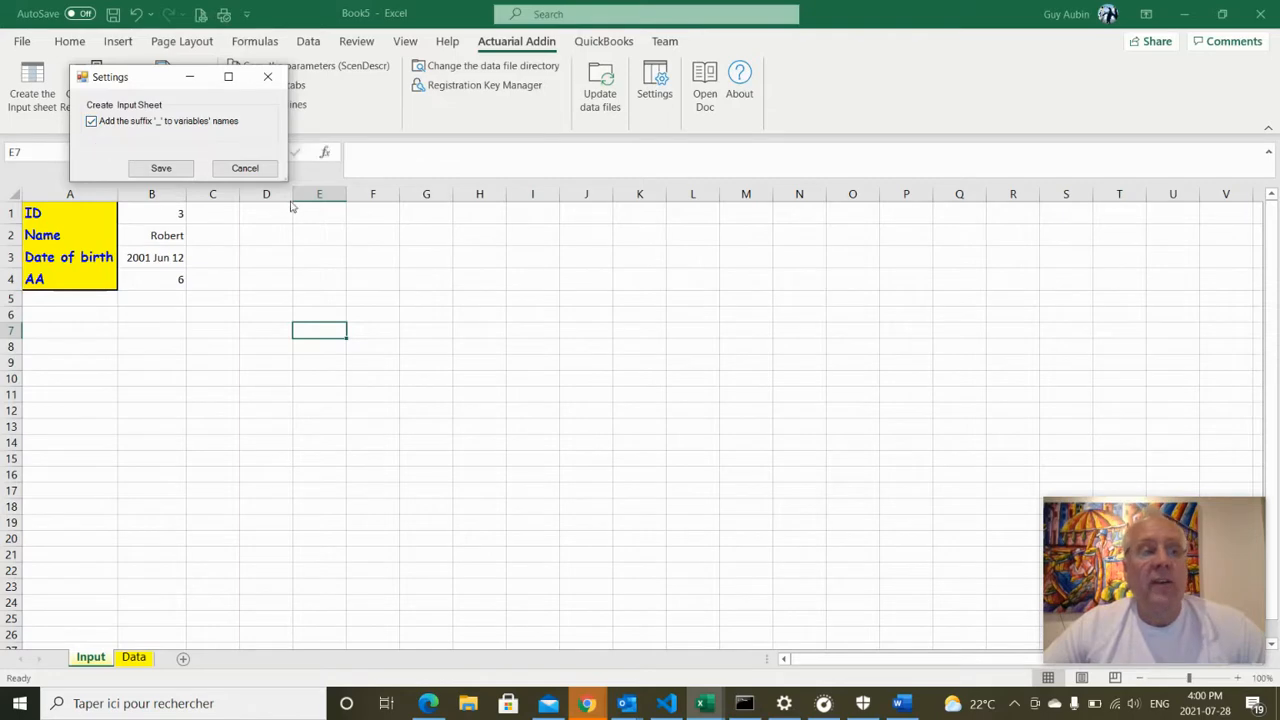
{"action": "left_click", "coordinate": [247, 171]}
{"action": "left_click", "coordinate": [466, 310]}
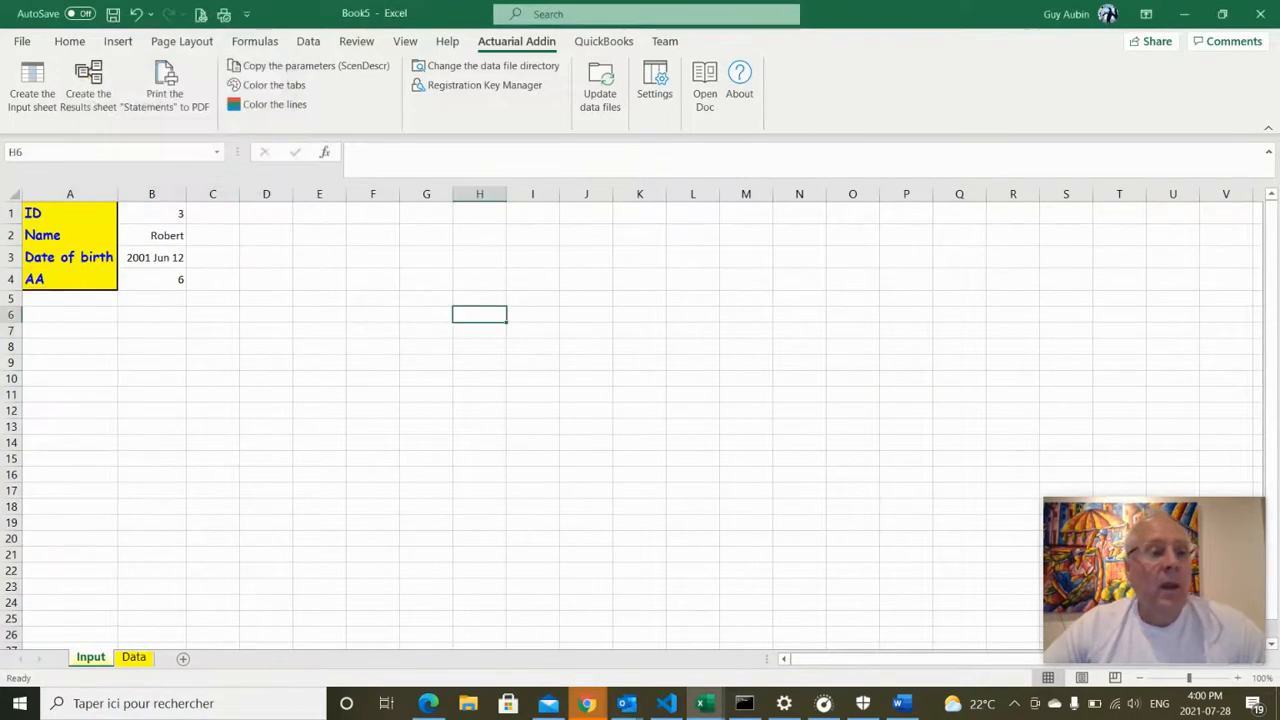
{"action": "left_click", "coordinate": [155, 214]}
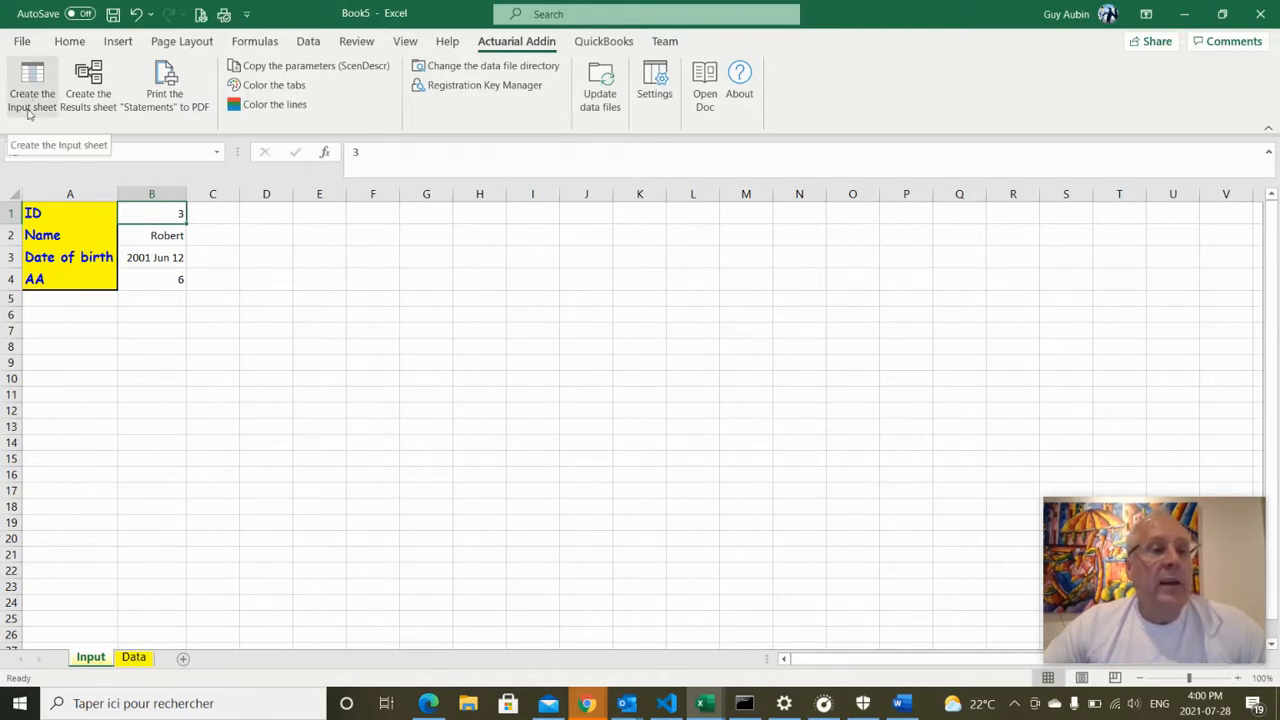
{"action": "left_click", "coordinate": [101, 106]}
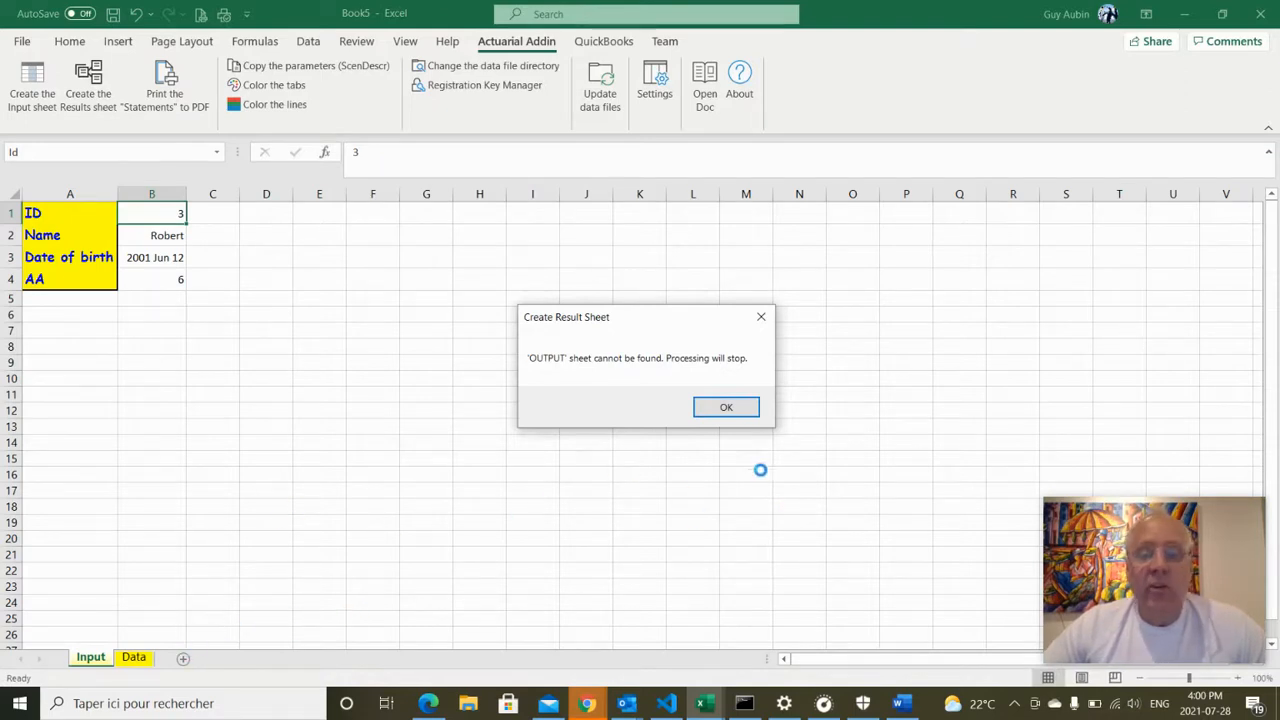
{"action": "left_click", "coordinate": [745, 408]}
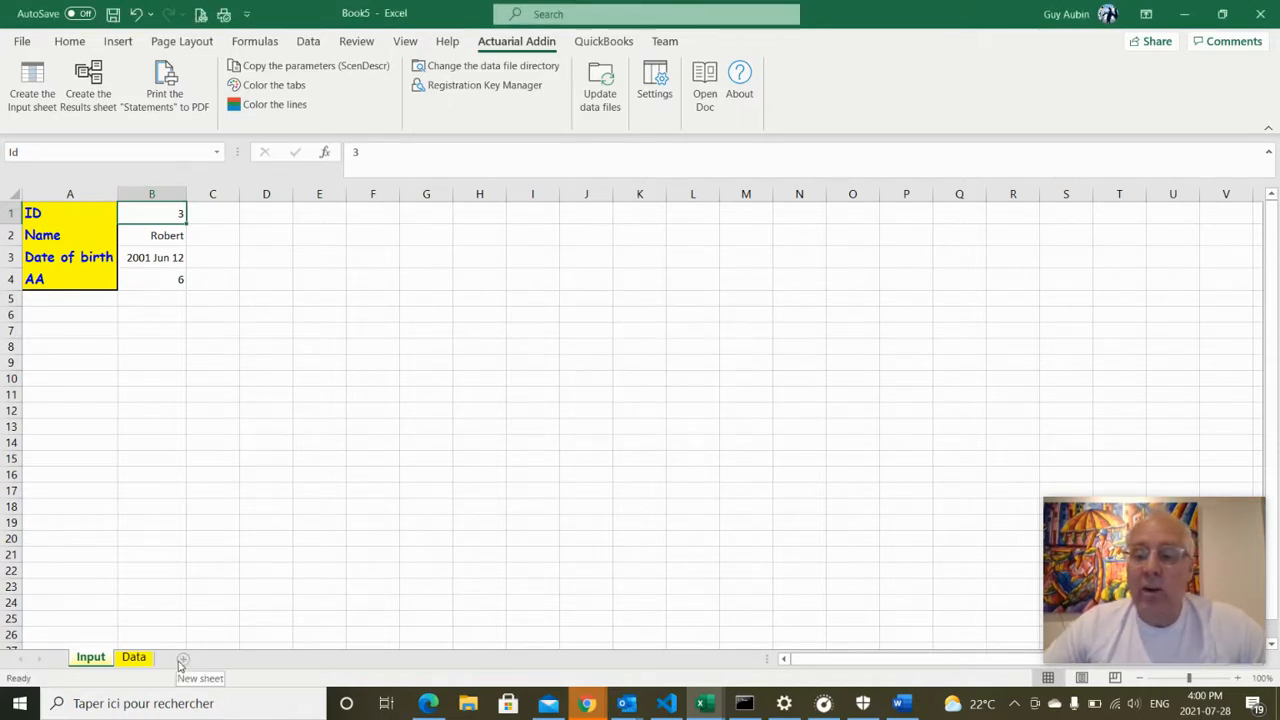
Add a new worksheet after Data and name it output
{"action": "left_click", "coordinate": [181, 664]}
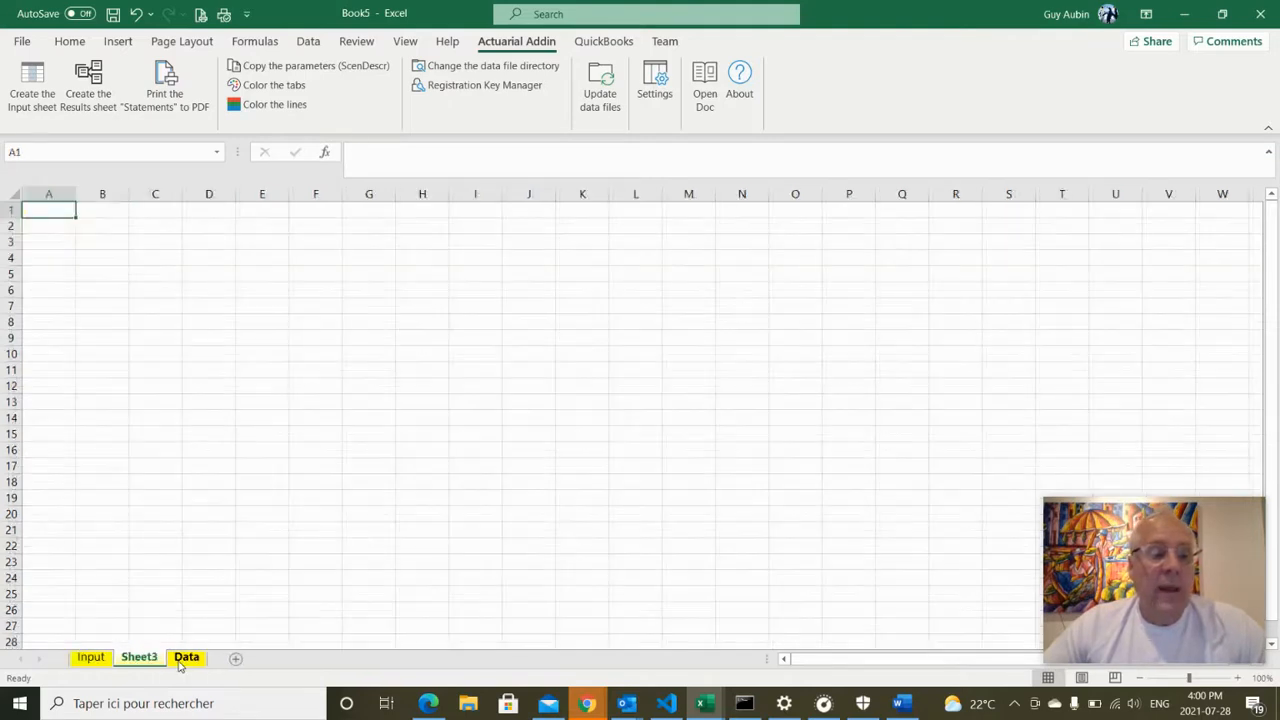
{"action": "left_click_drag", "start_coordinate": [148, 664], "coordinate": [212, 665]}
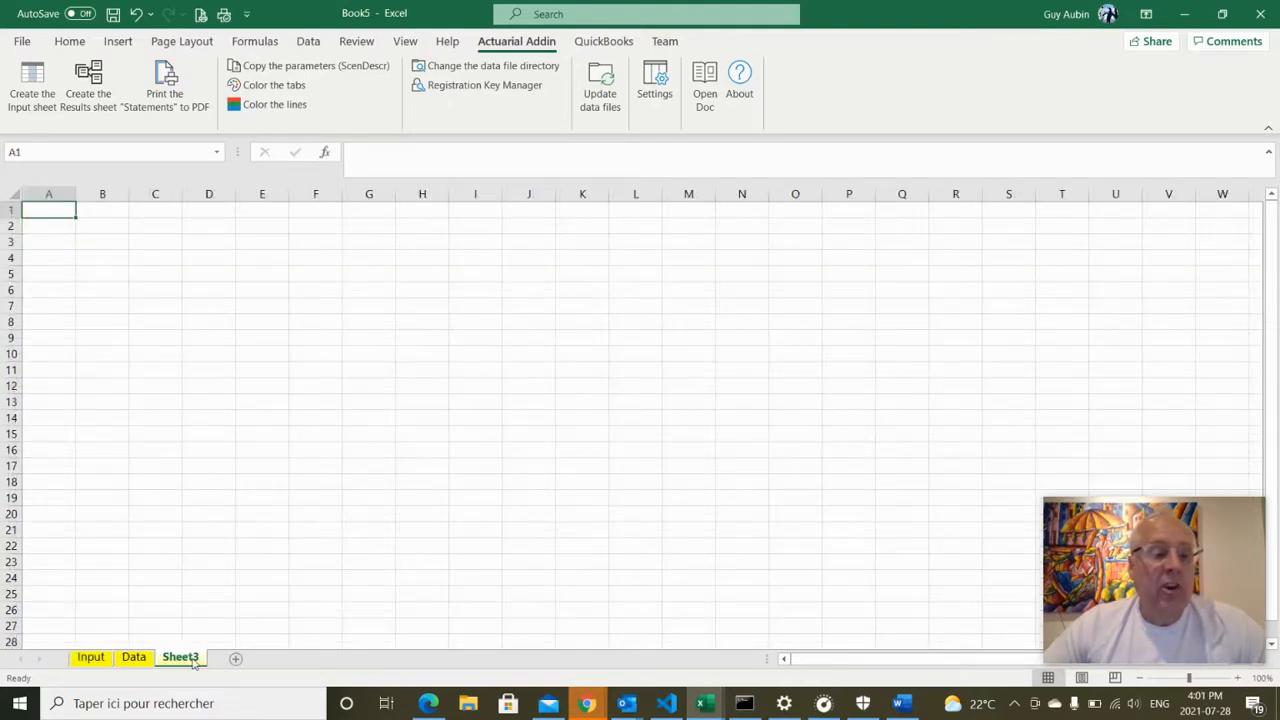
{"action": "double_click", "coordinate": [190, 658]}
{"action": "type", "text": "output"}
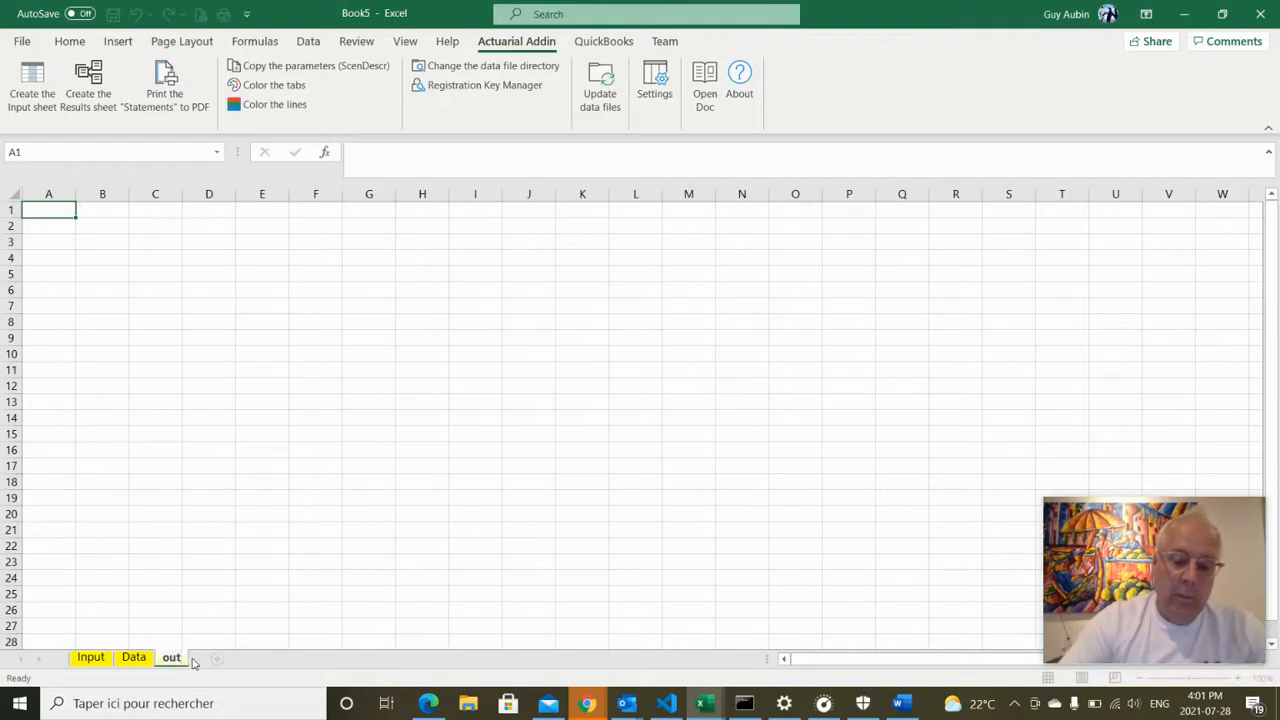
{"action": "left_click", "coordinate": [210, 496]}
Enter headers ID, Name, Date of birth and Computed in A1:D1, autofitting column C
{"action": "left_click", "coordinate": [70, 208]}
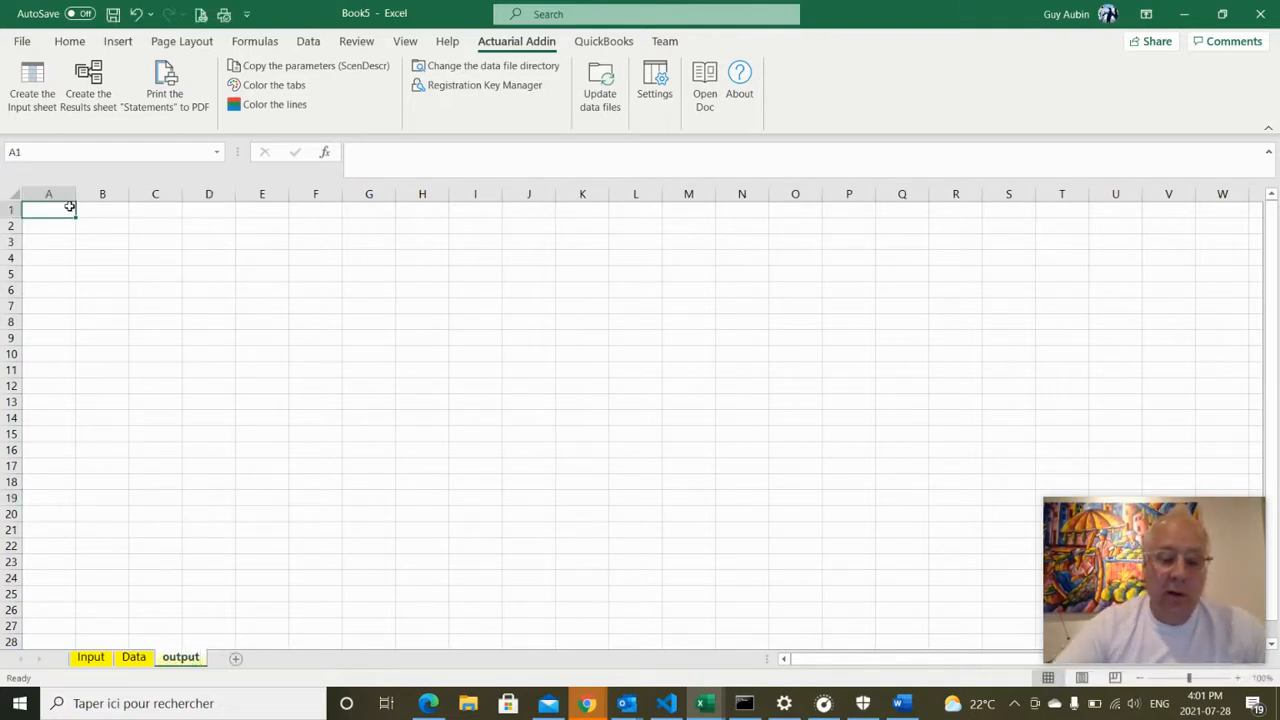
{"action": "type", "text": "ID"}
{"action": "key", "text": "Tab"}
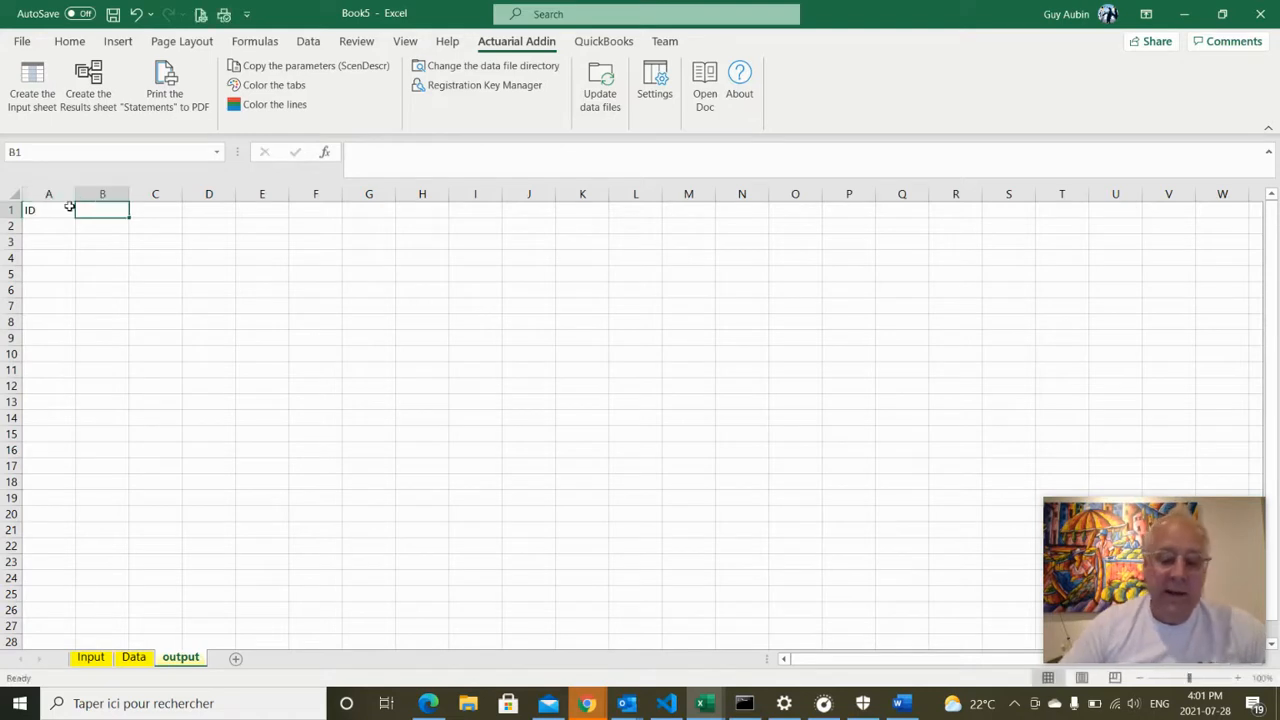
{"action": "type", "text": "Name"}
{"action": "key", "text": "Tab"}
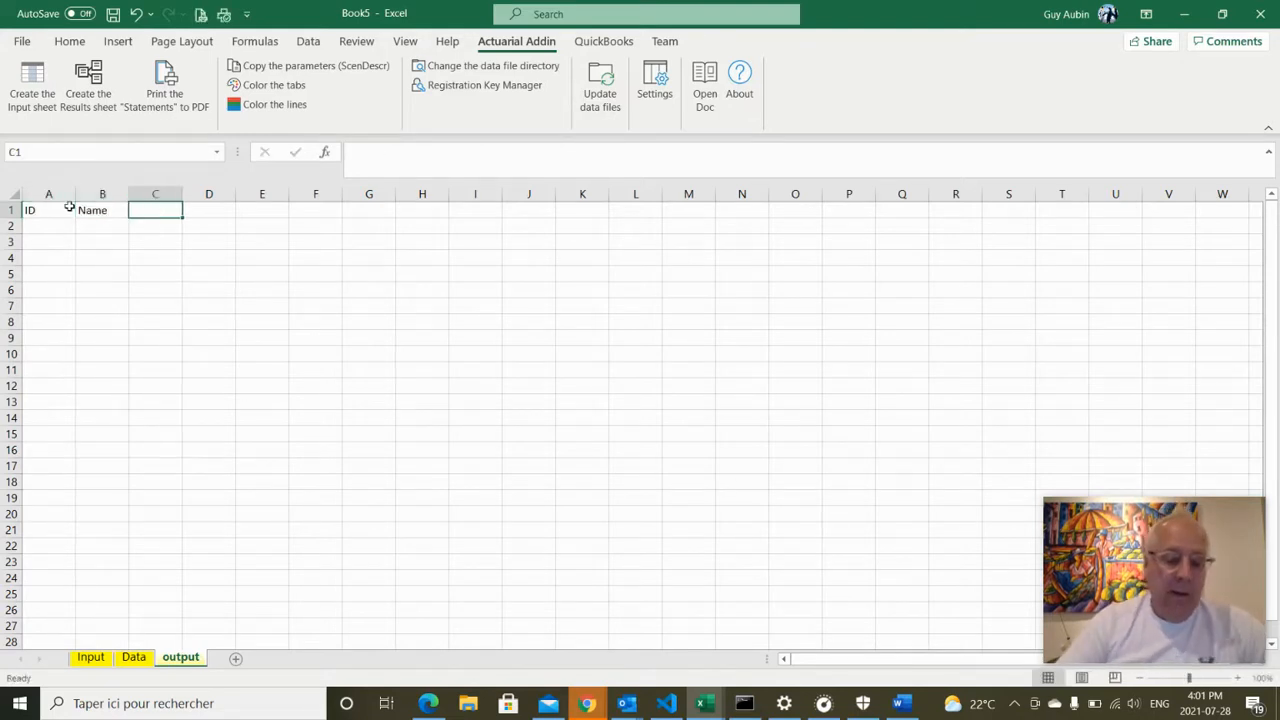
{"action": "type", "text": "Date of"}
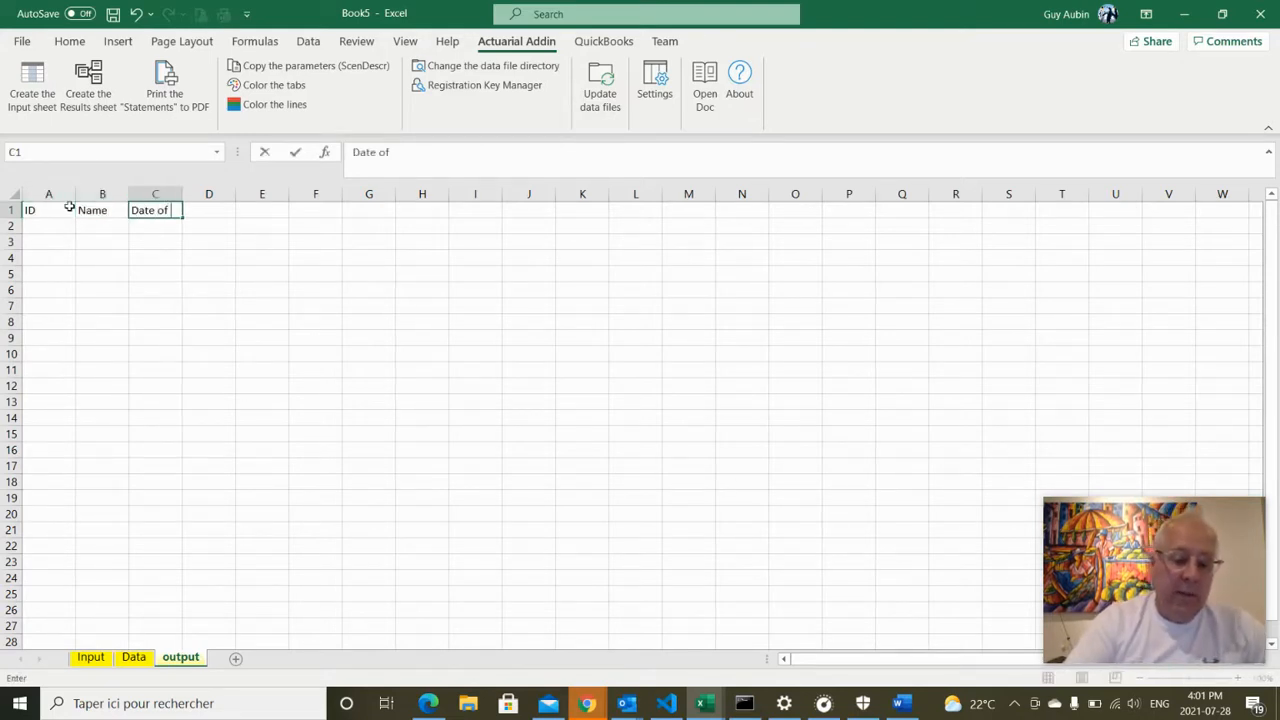
{"action": "type", "text": " birth"}
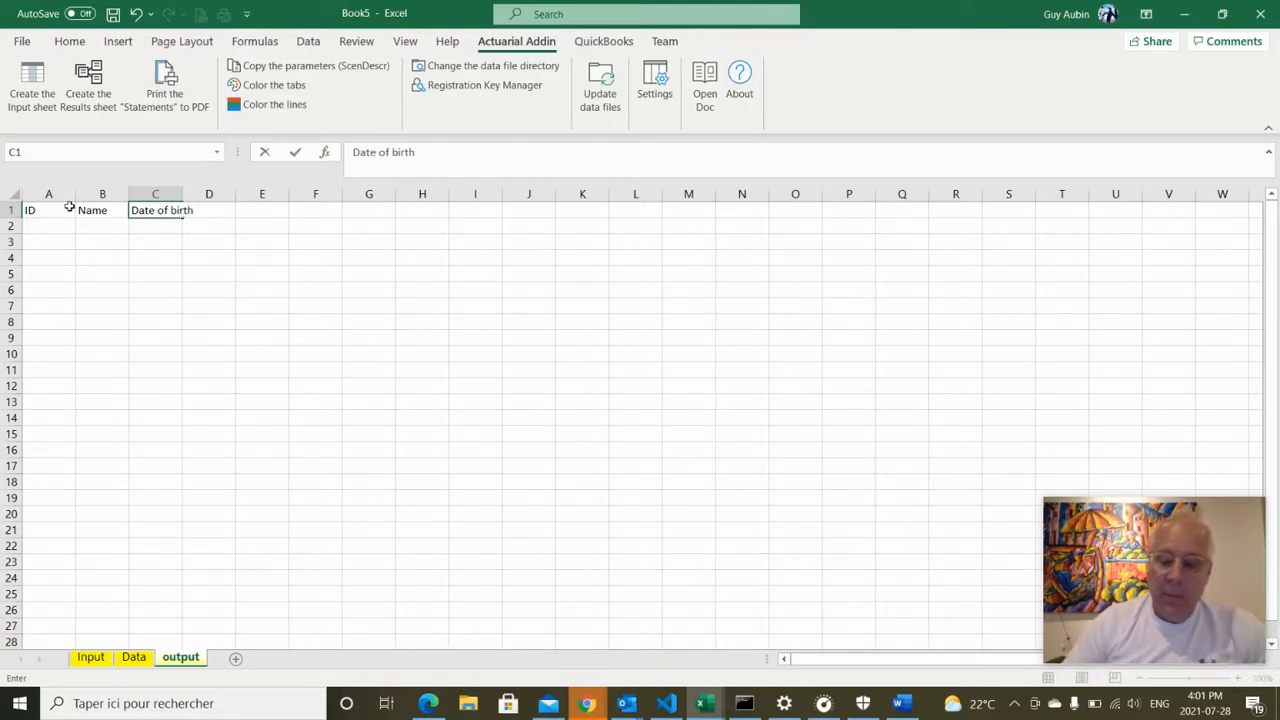
{"action": "key", "text": "Tab"}
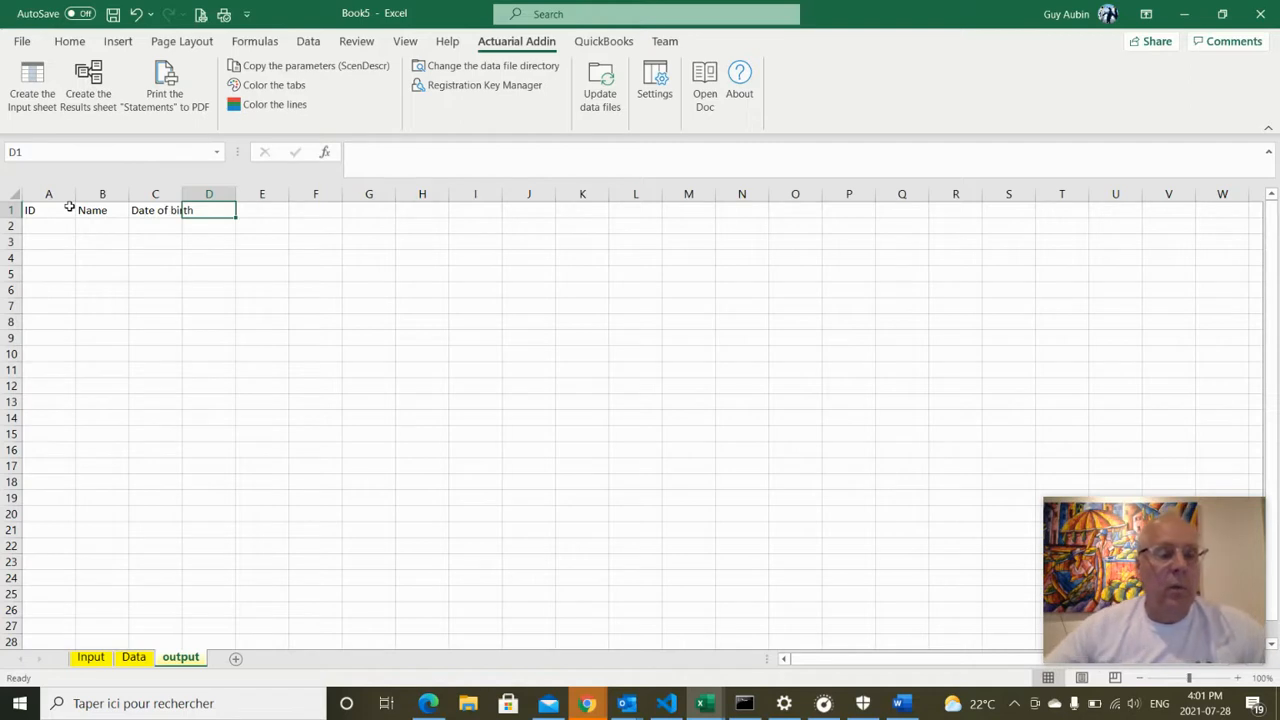
{"action": "type", "text": "Compu"}
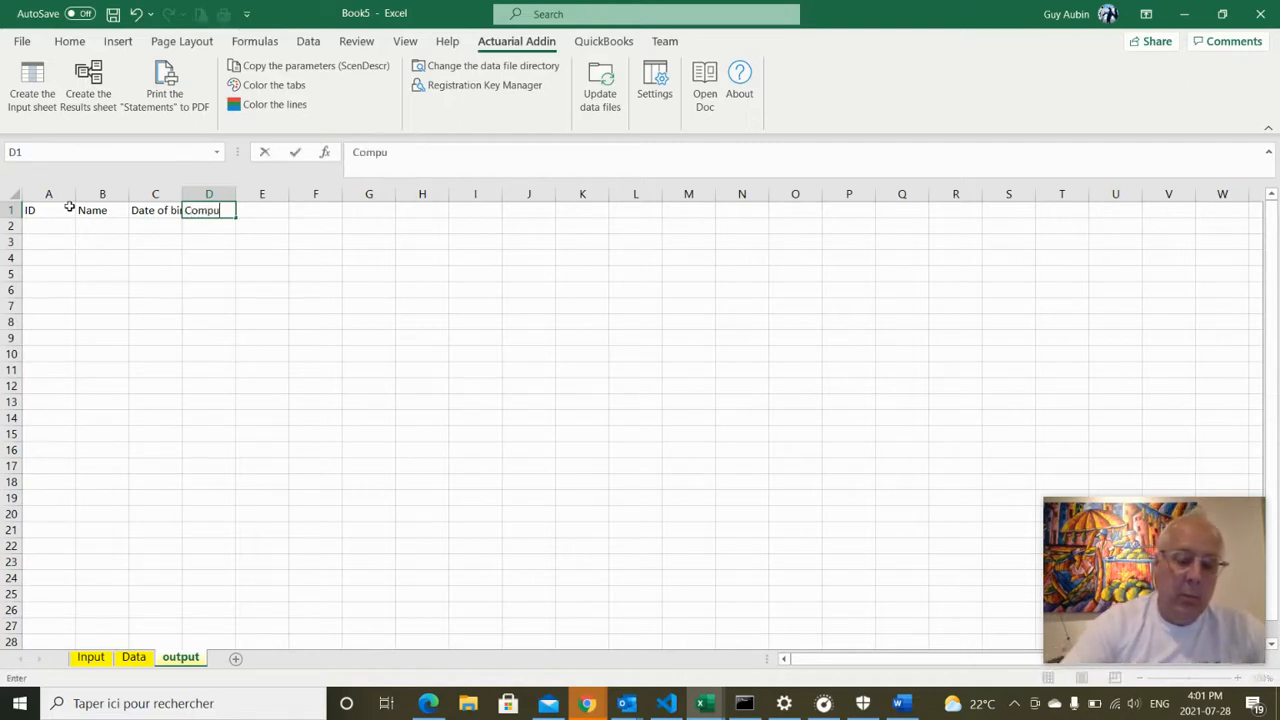
{"action": "type", "text": "ted"}
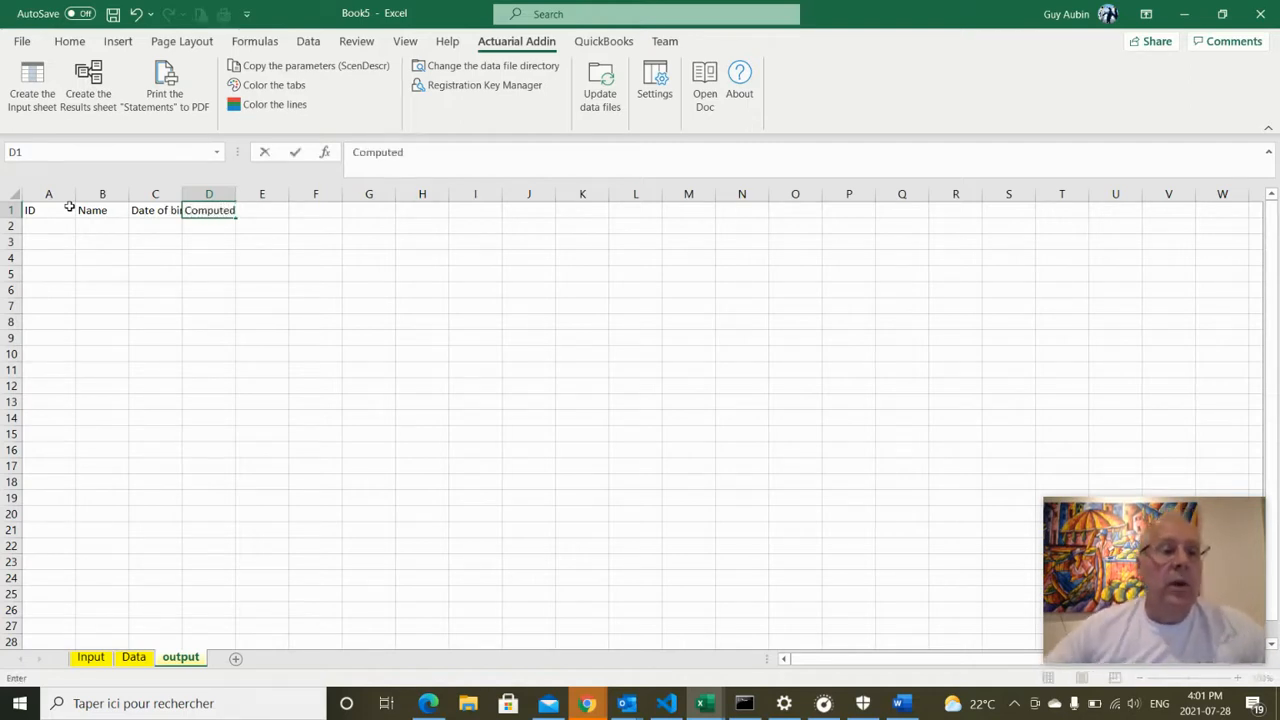
{"action": "left_click", "coordinate": [197, 320]}
{"action": "double_click", "coordinate": [179, 193]}
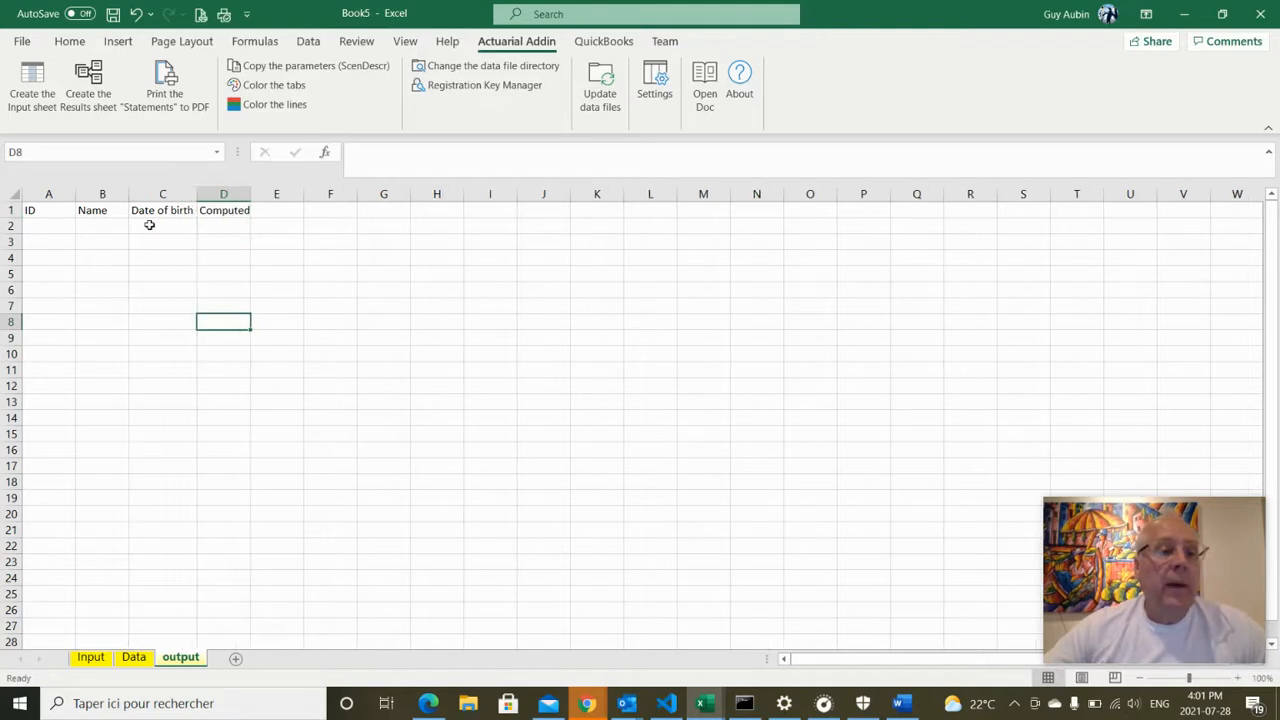
Fill A2:C2 with the formulas =Id, =NAME_ and =DATEOFBIRTH_
{"action": "left_click", "coordinate": [55, 227]}
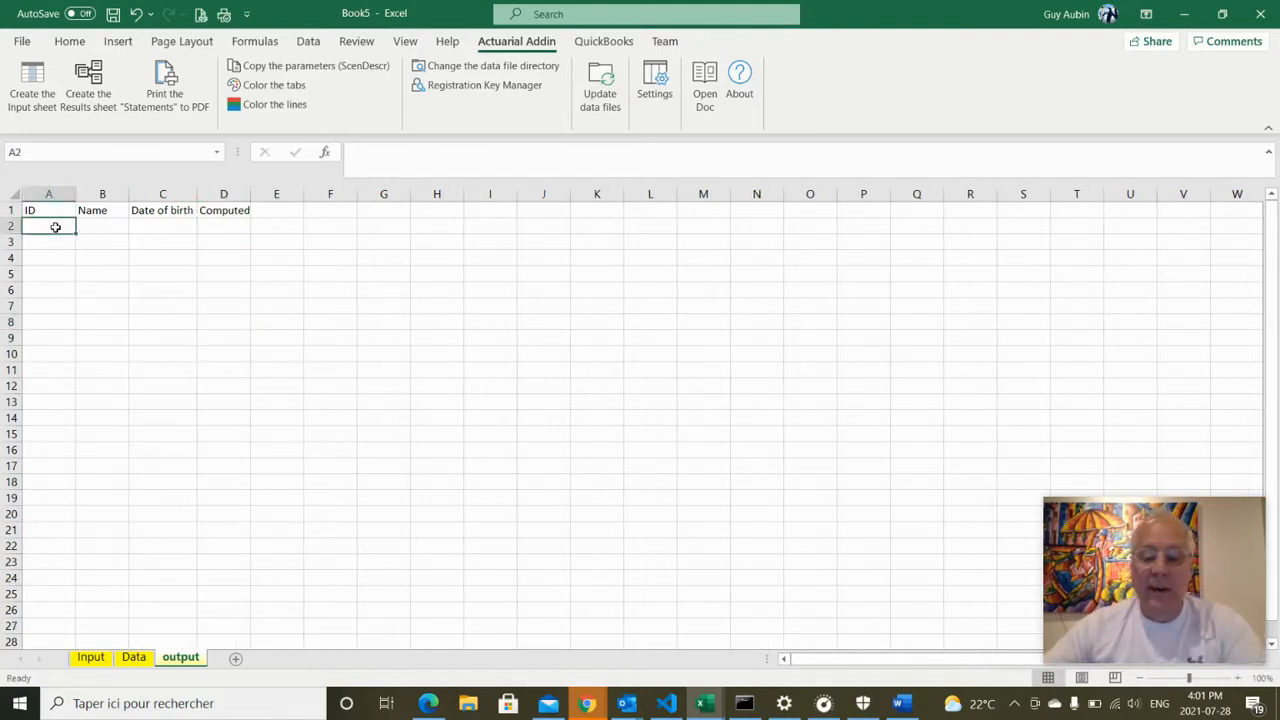
{"action": "type", "text": "=id"}
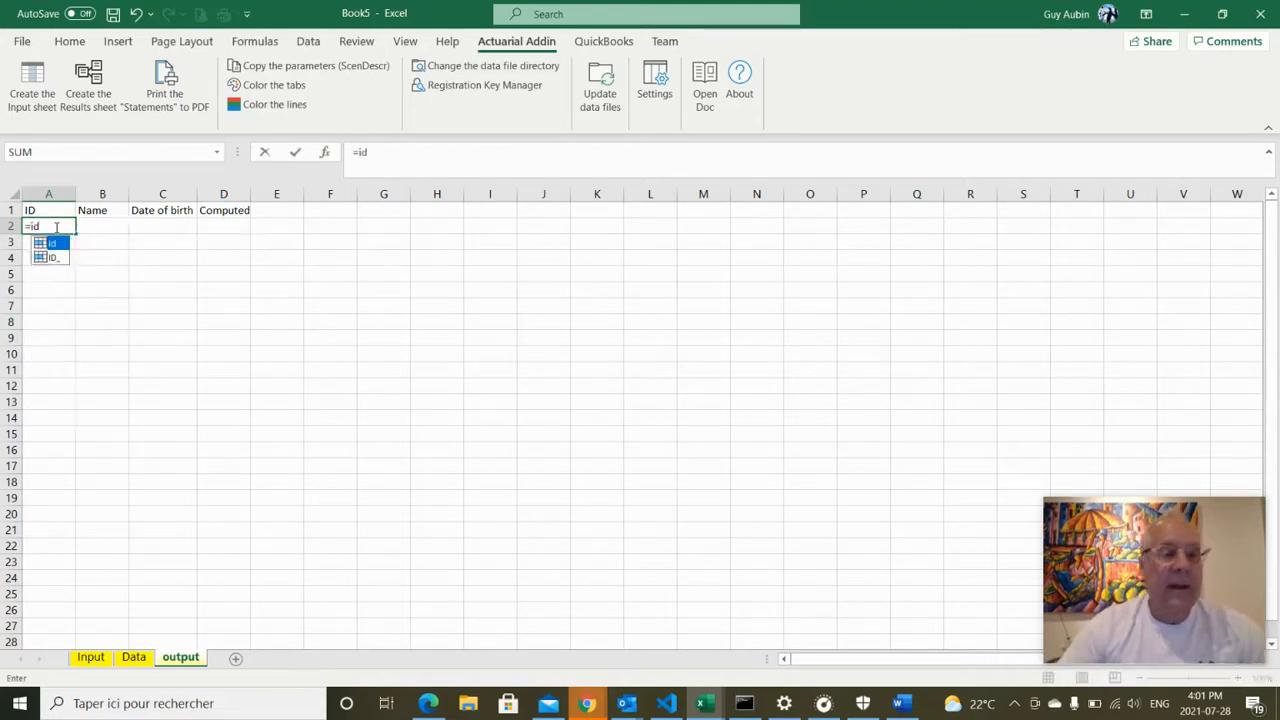
{"action": "key", "text": "Return"}
{"action": "left_click", "coordinate": [103, 226]}
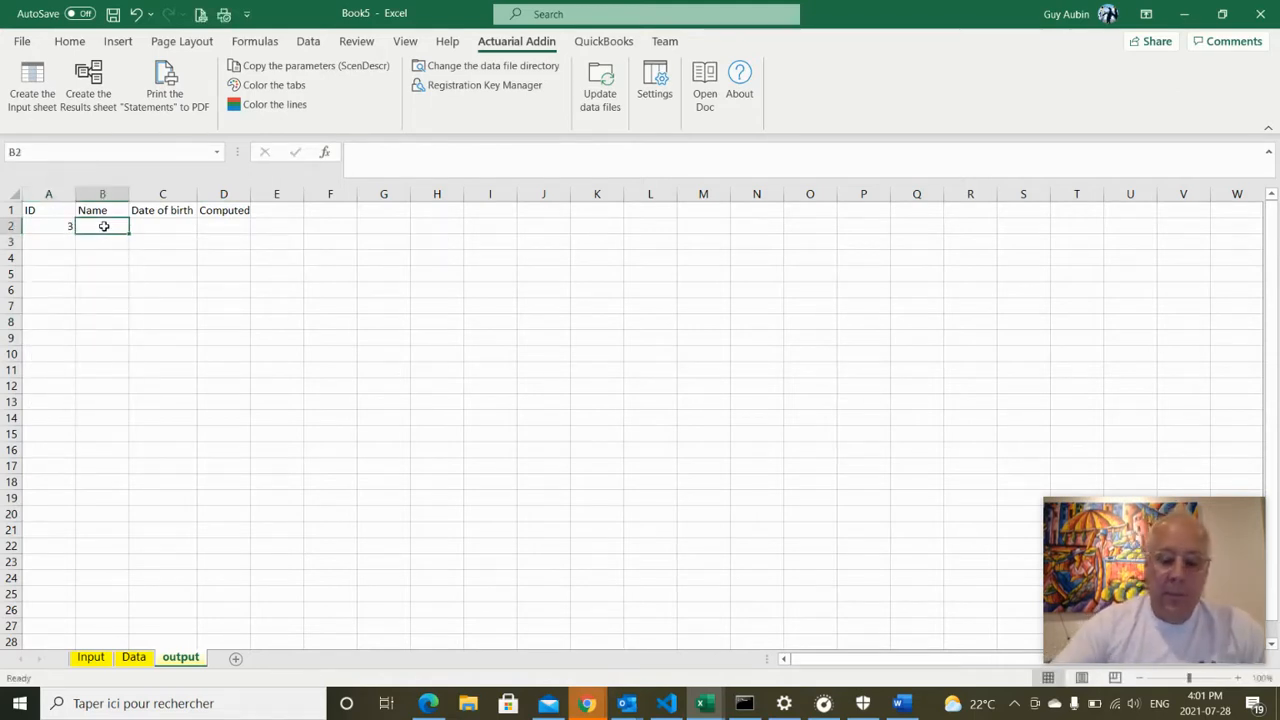
{"action": "type", "text": "=name"}
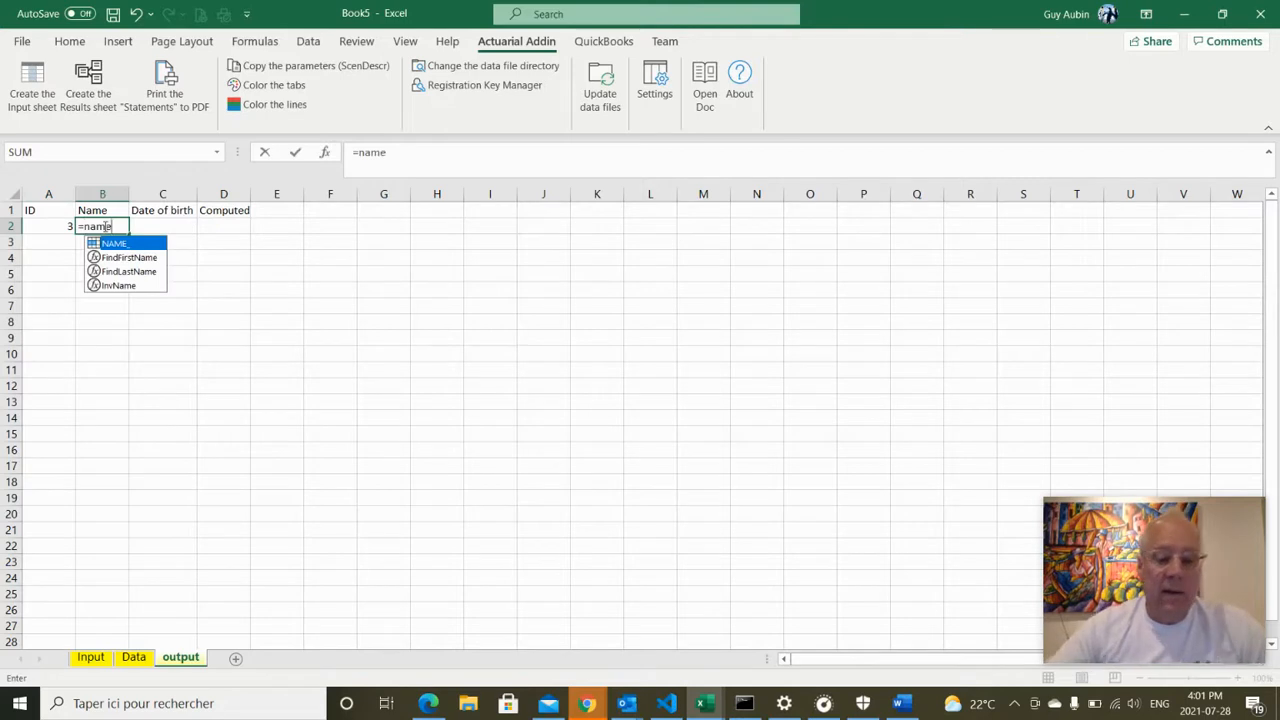
{"action": "type", "text": "_"}
{"action": "key", "text": "Tab"}
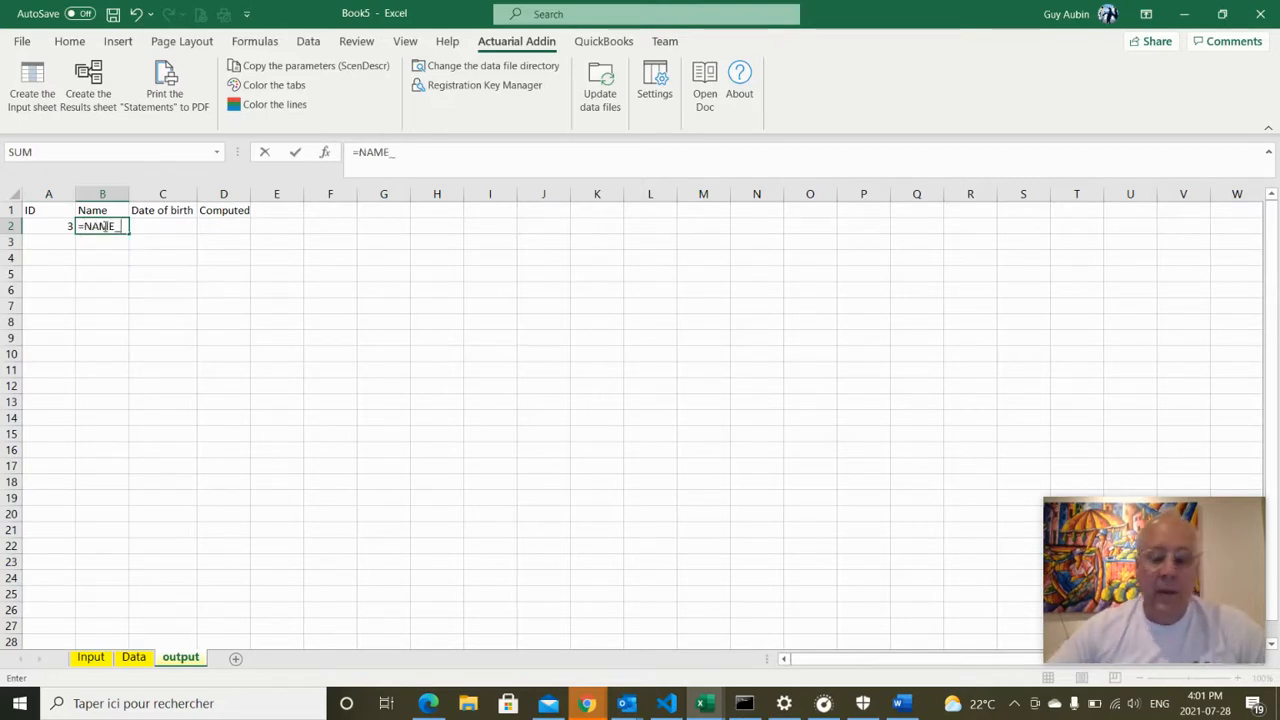
{"action": "key", "text": "Return"}
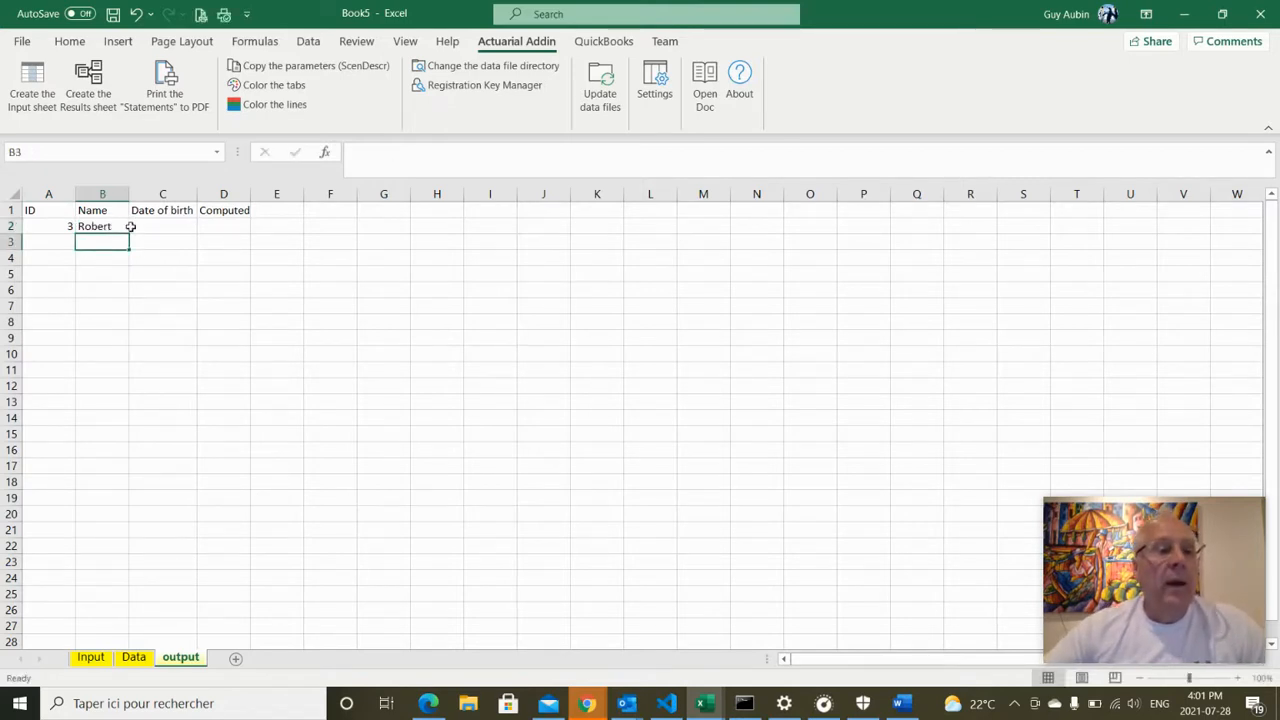
{"action": "left_click", "coordinate": [141, 225]}
{"action": "type", "text": "="}
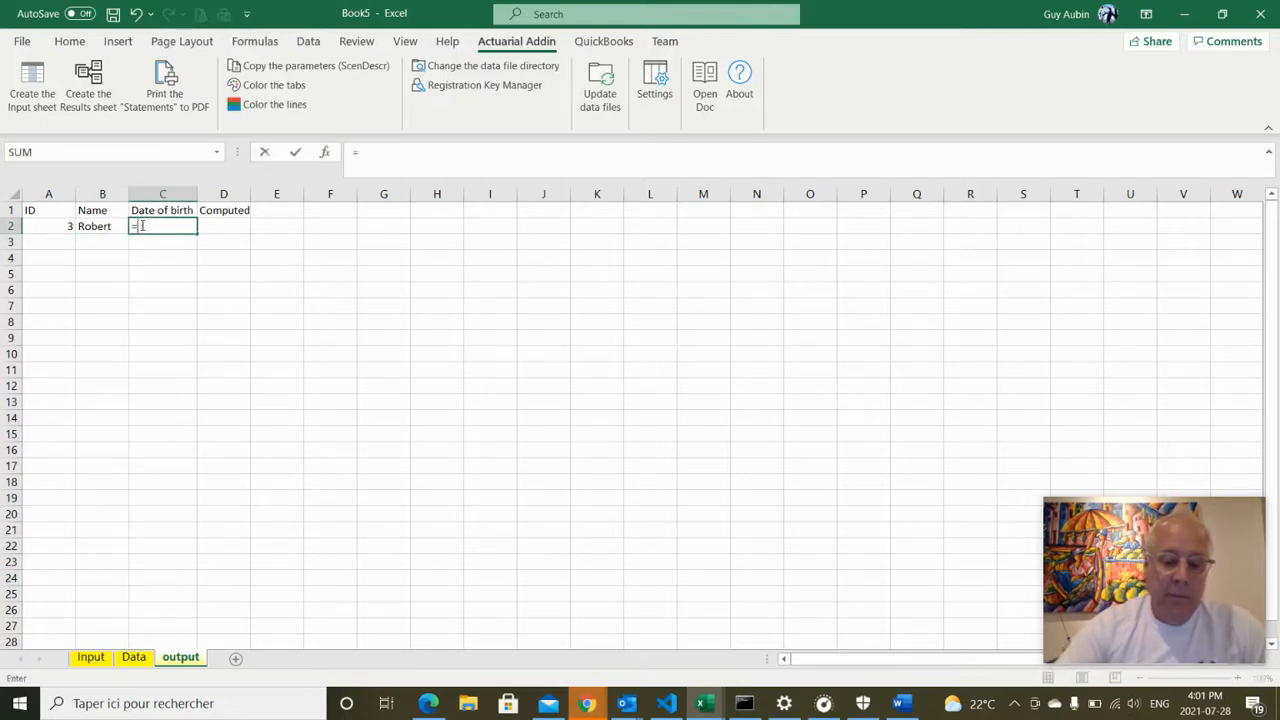
{"action": "type", "text": "date"}
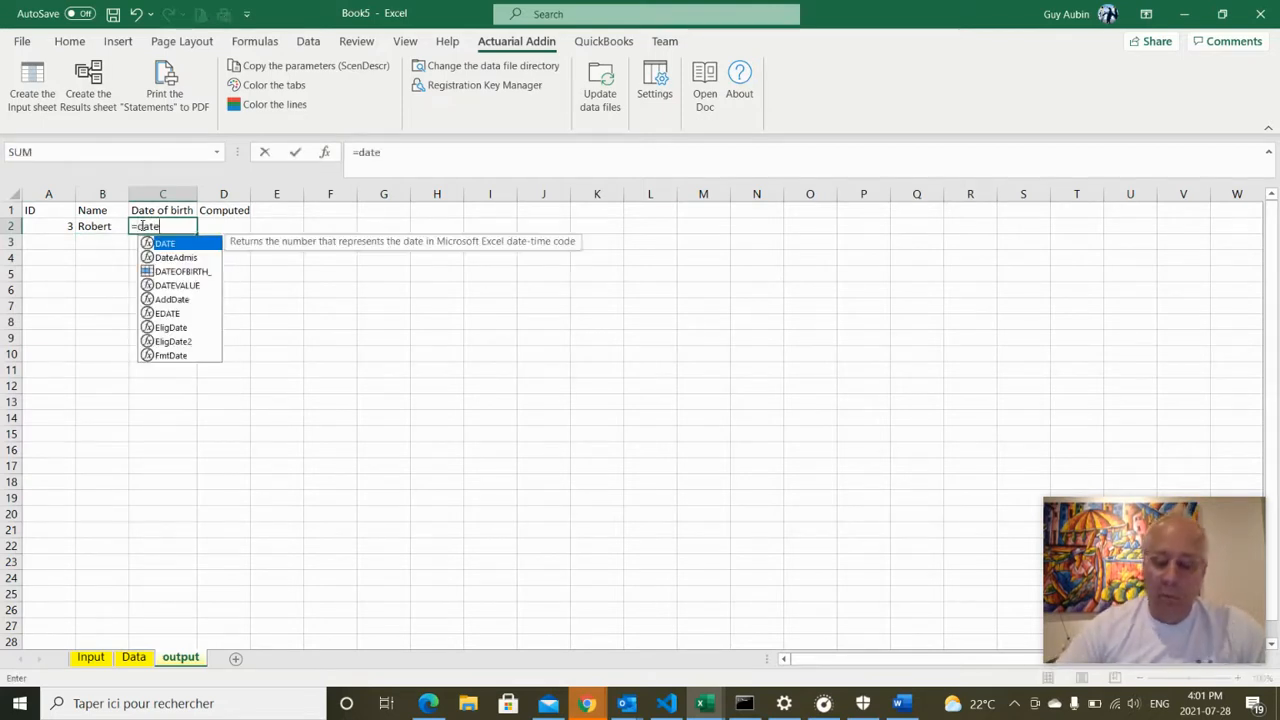
{"action": "key", "text": "Down"}
{"action": "key", "text": "Down"}
{"action": "key", "text": "Tab"}
{"action": "key", "text": "Return"}
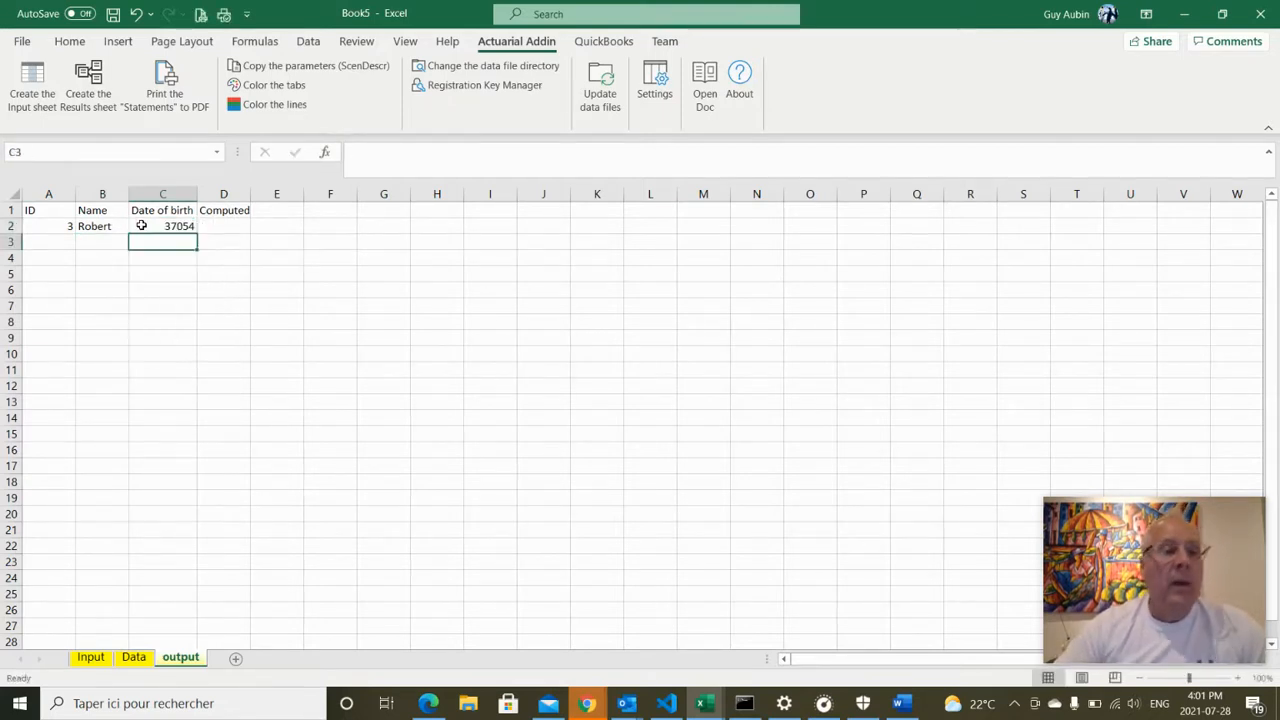
Format C2 as a Date so it shows 2001-06-12 instead of 37054
{"action": "left_click", "coordinate": [165, 224]}
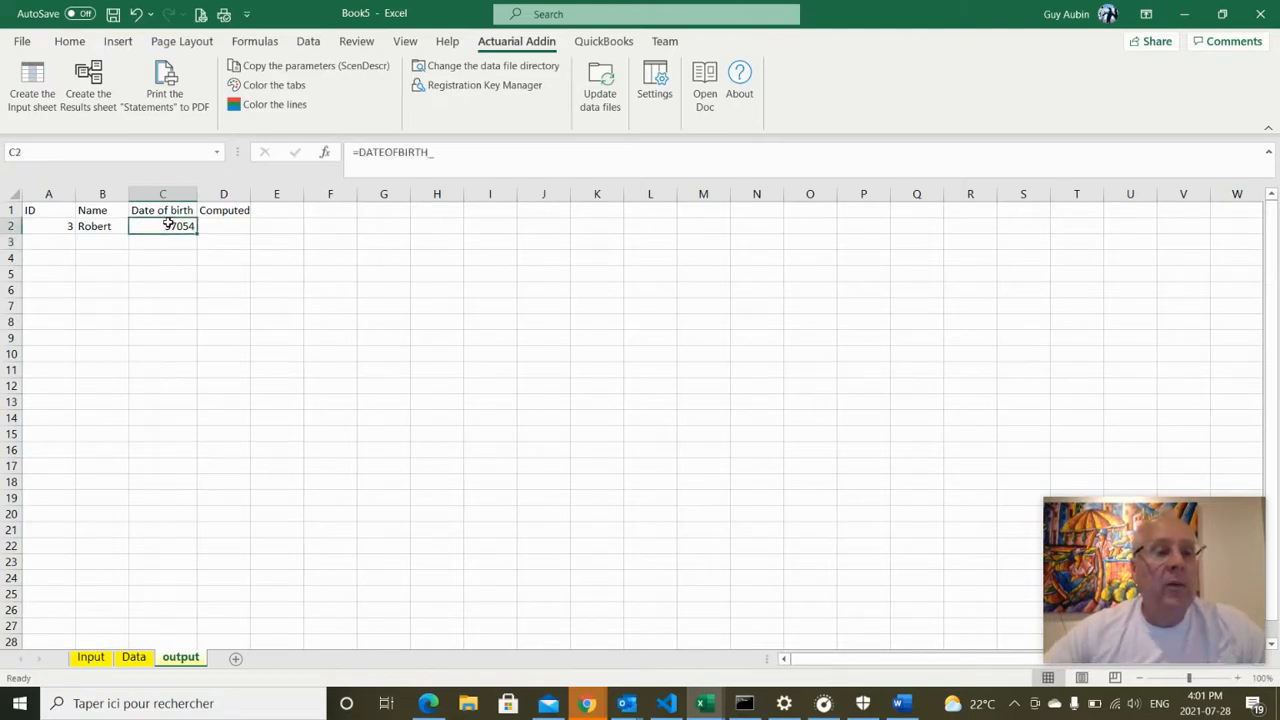
{"action": "right_click", "coordinate": [170, 228]}
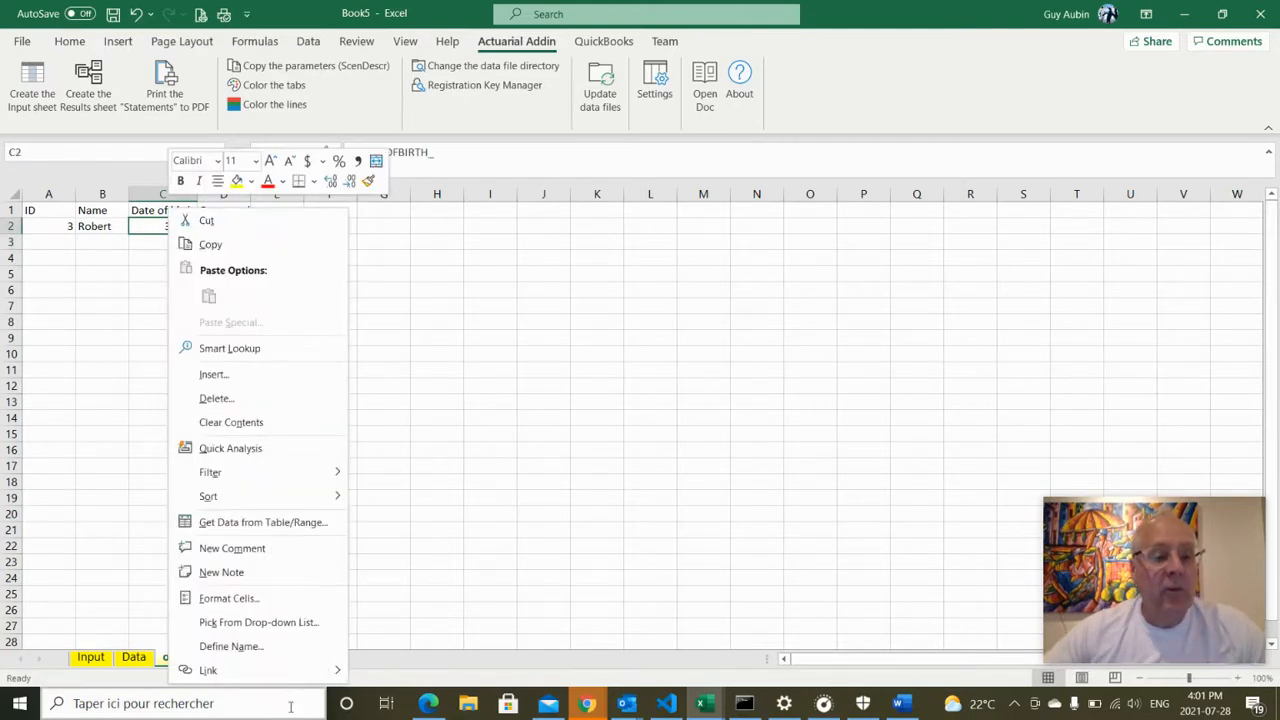
{"action": "left_click", "coordinate": [238, 596]}
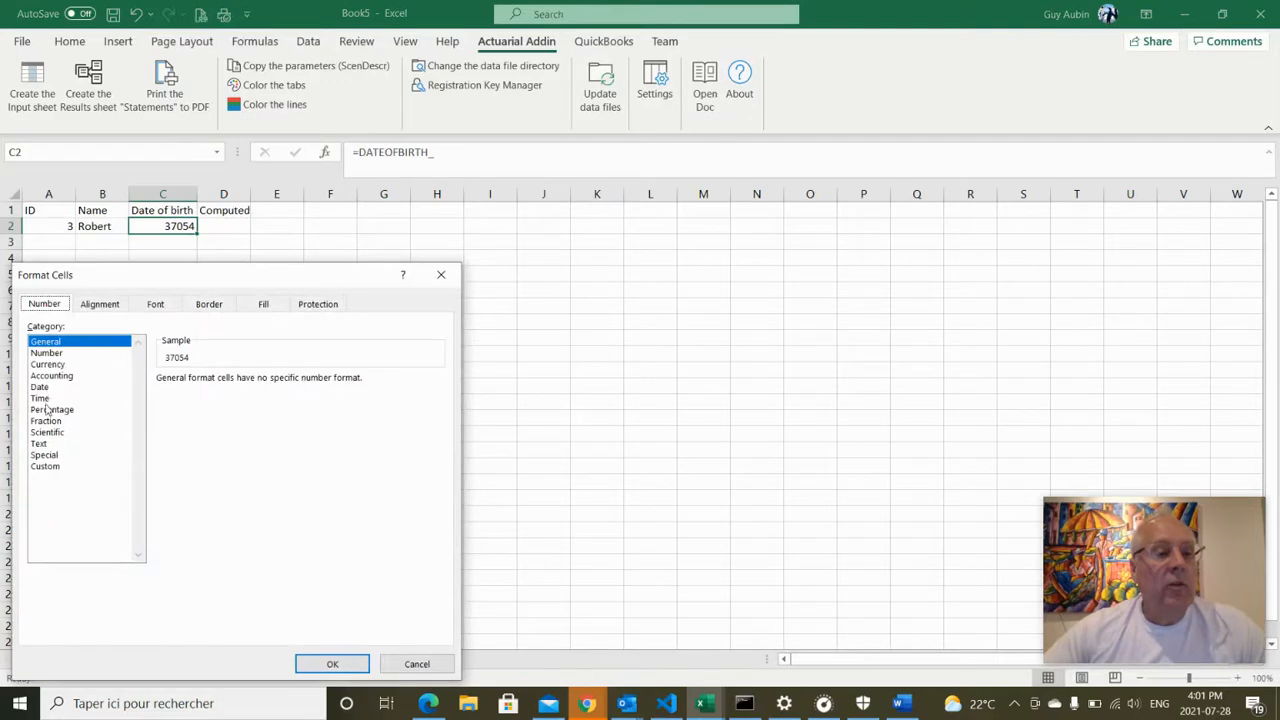
{"action": "left_click", "coordinate": [41, 388]}
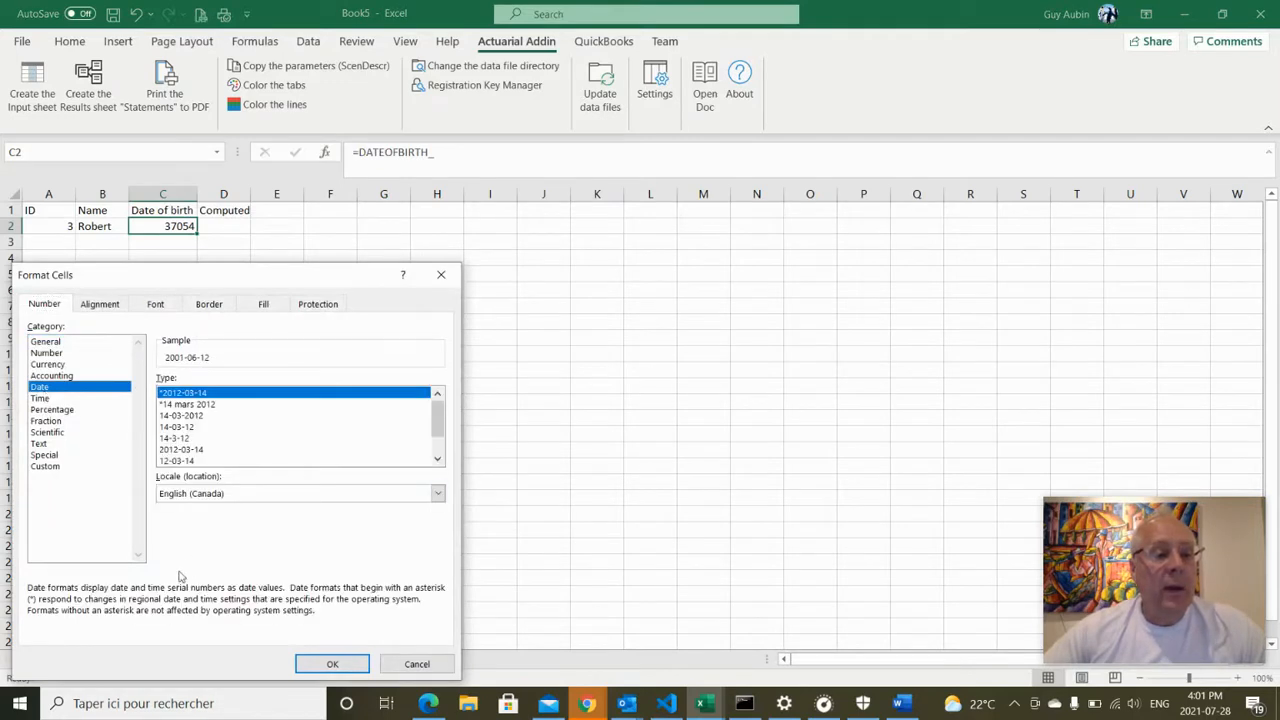
{"action": "key", "text": "Return"}
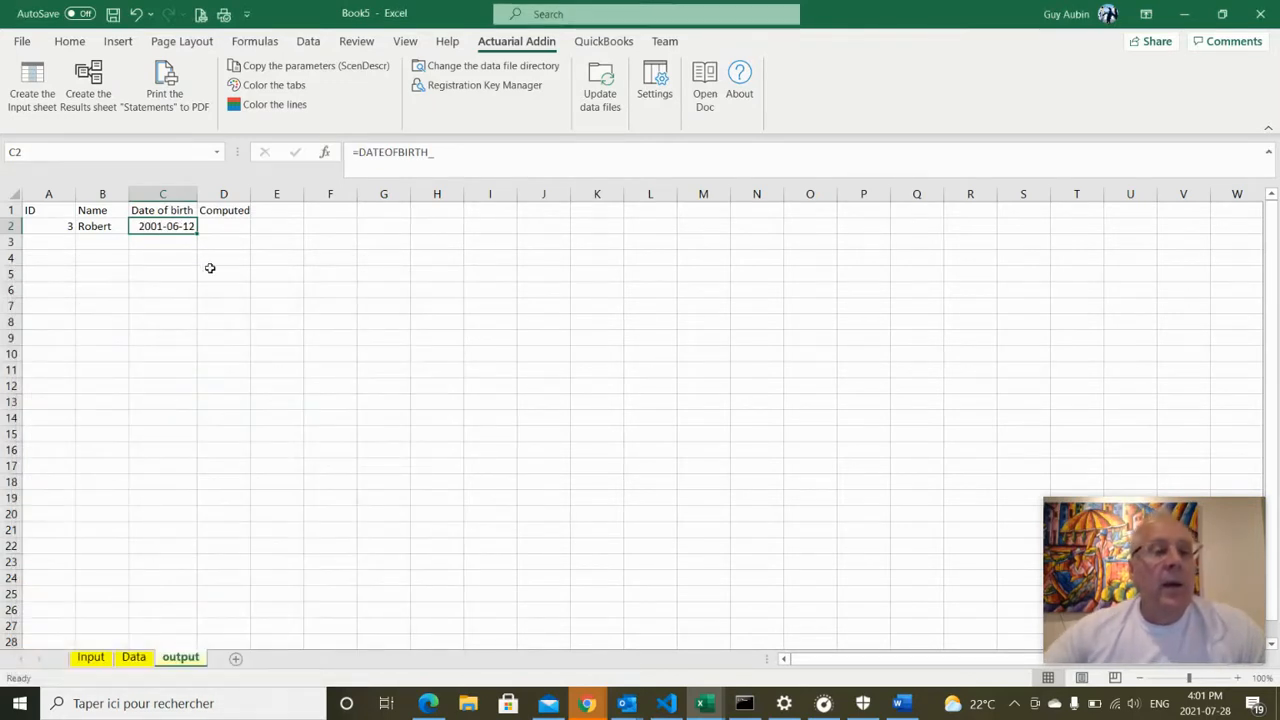
{"action": "left_click_drag", "start_coordinate": [231, 240], "coordinate": [228, 227]}
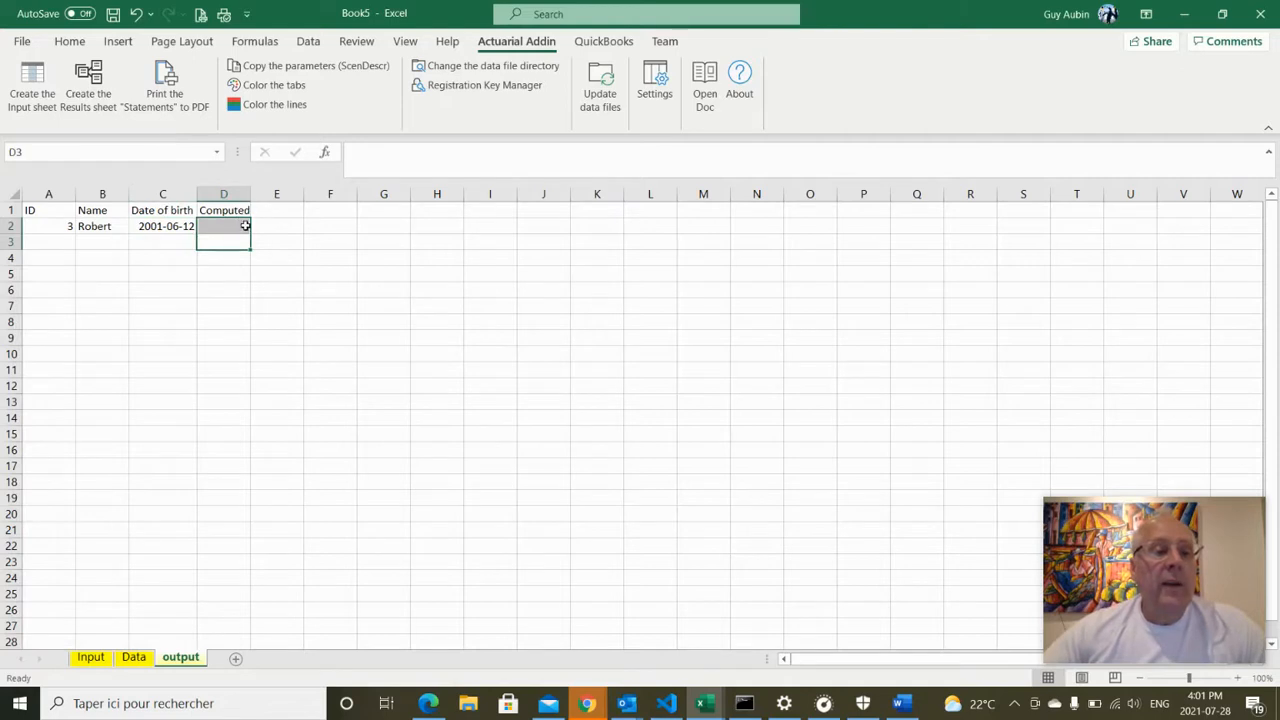
Enter =3*AA_ in D2, giving 18, and widen column D slightly
{"action": "left_click", "coordinate": [240, 228]}
{"action": "type", "text": "="}
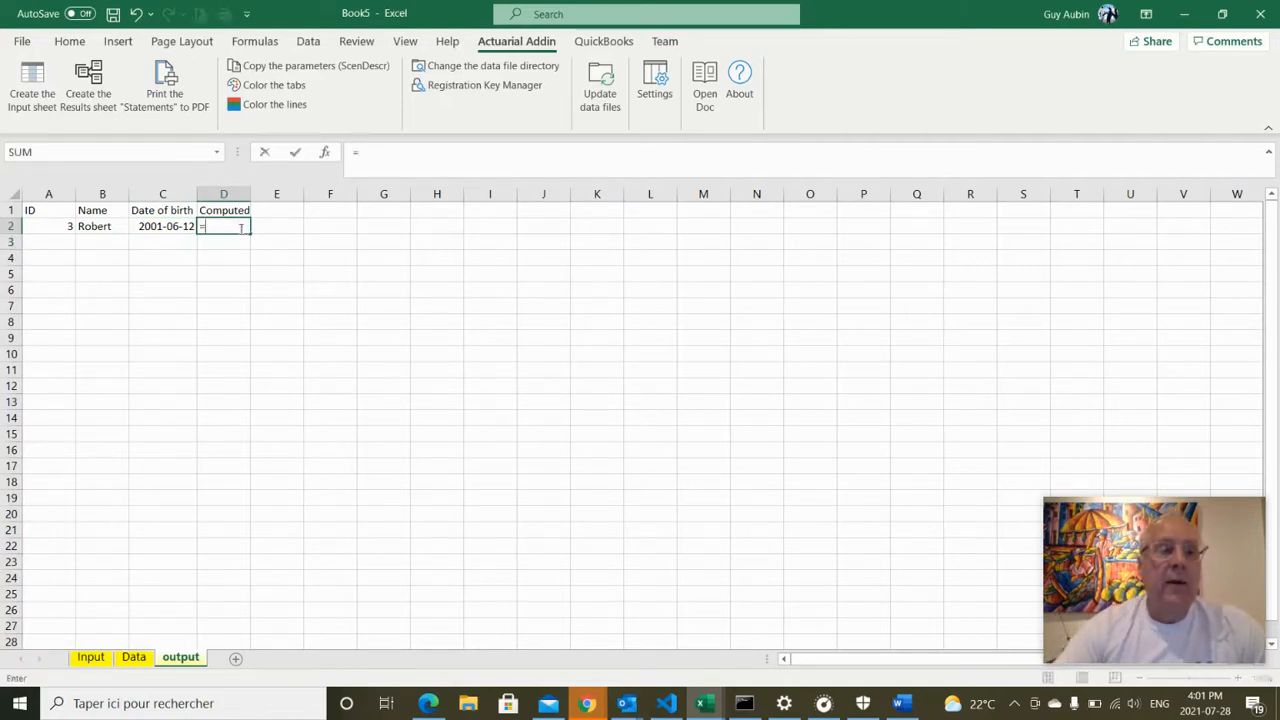
{"action": "type", "text": "3*"}
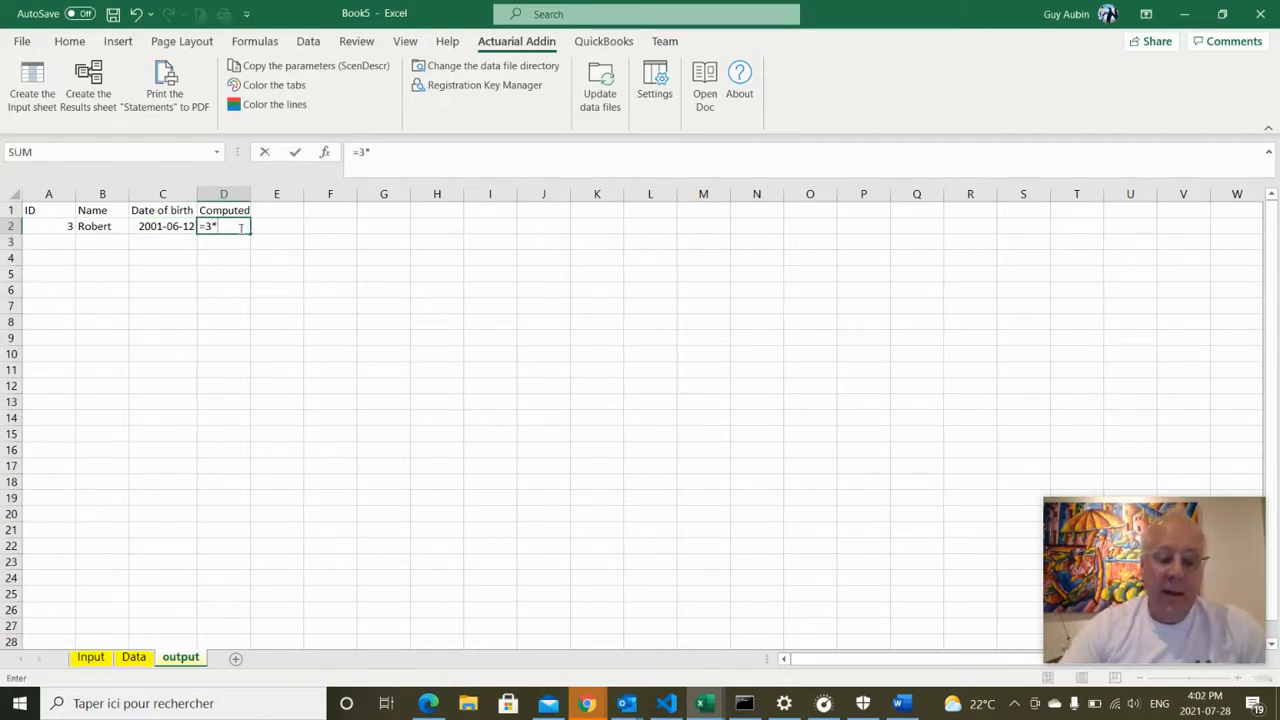
{"action": "type", "text": "aa_"}
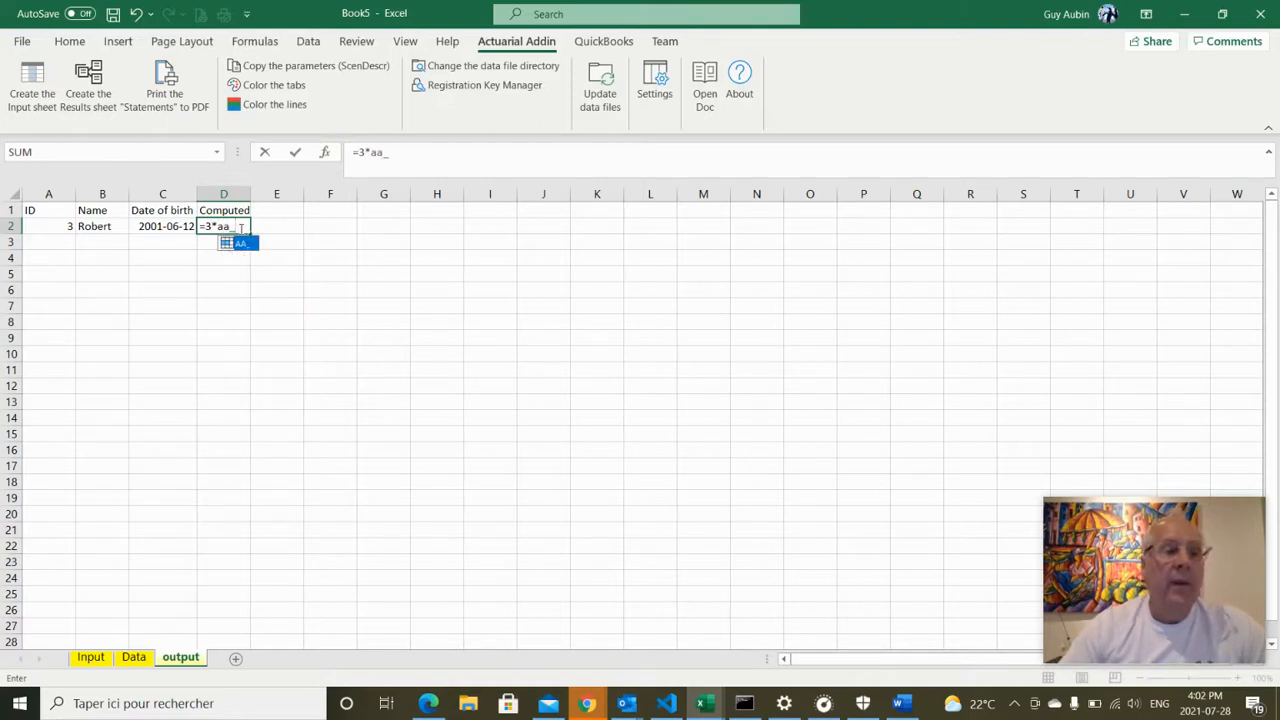
{"action": "key", "text": "Return"}
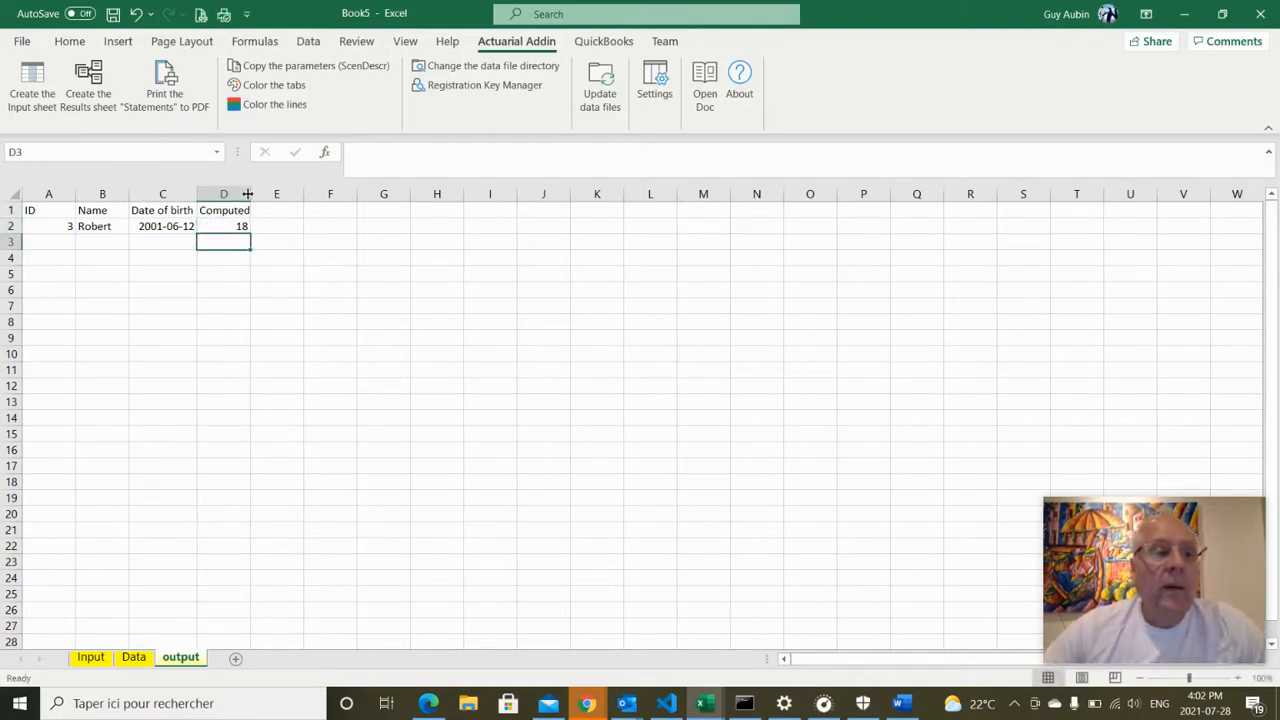
{"action": "left_click_drag", "start_coordinate": [247, 194], "coordinate": [251, 194]}
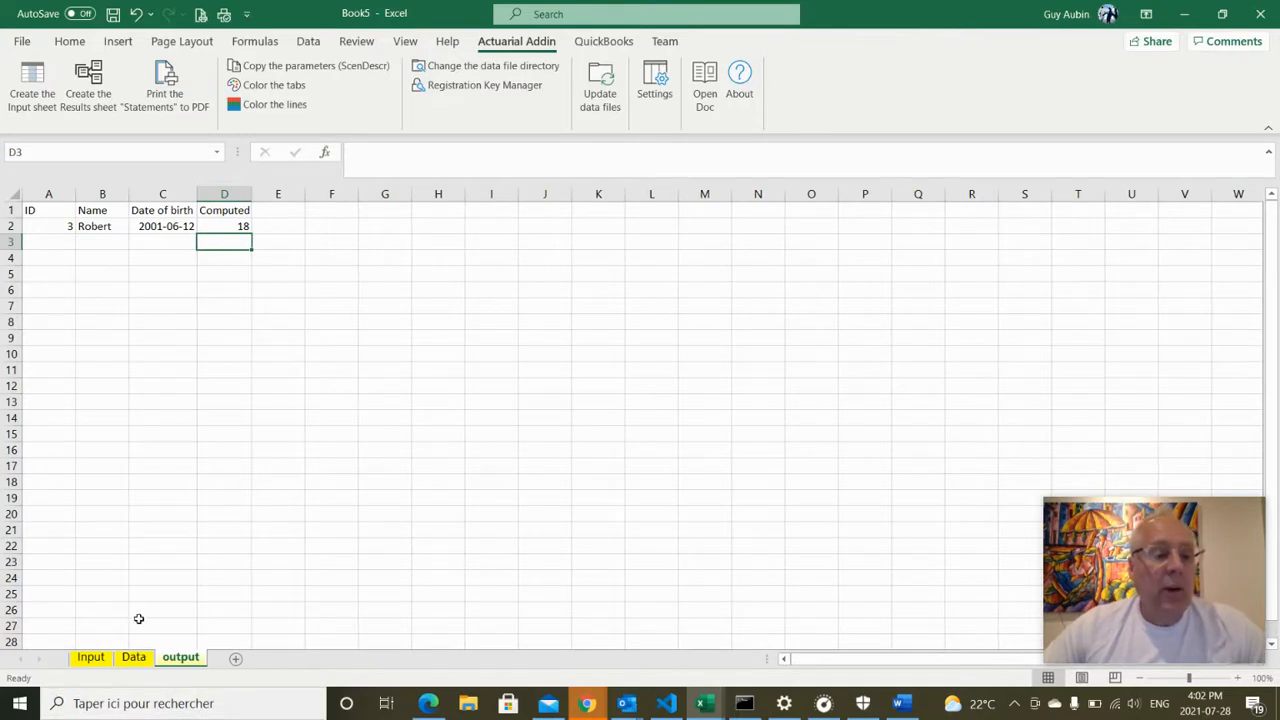
Check the AA lookup formula in the Input sheet's B4, then recheck output's D2
{"action": "left_click", "coordinate": [98, 664]}
{"action": "left_click", "coordinate": [157, 279]}
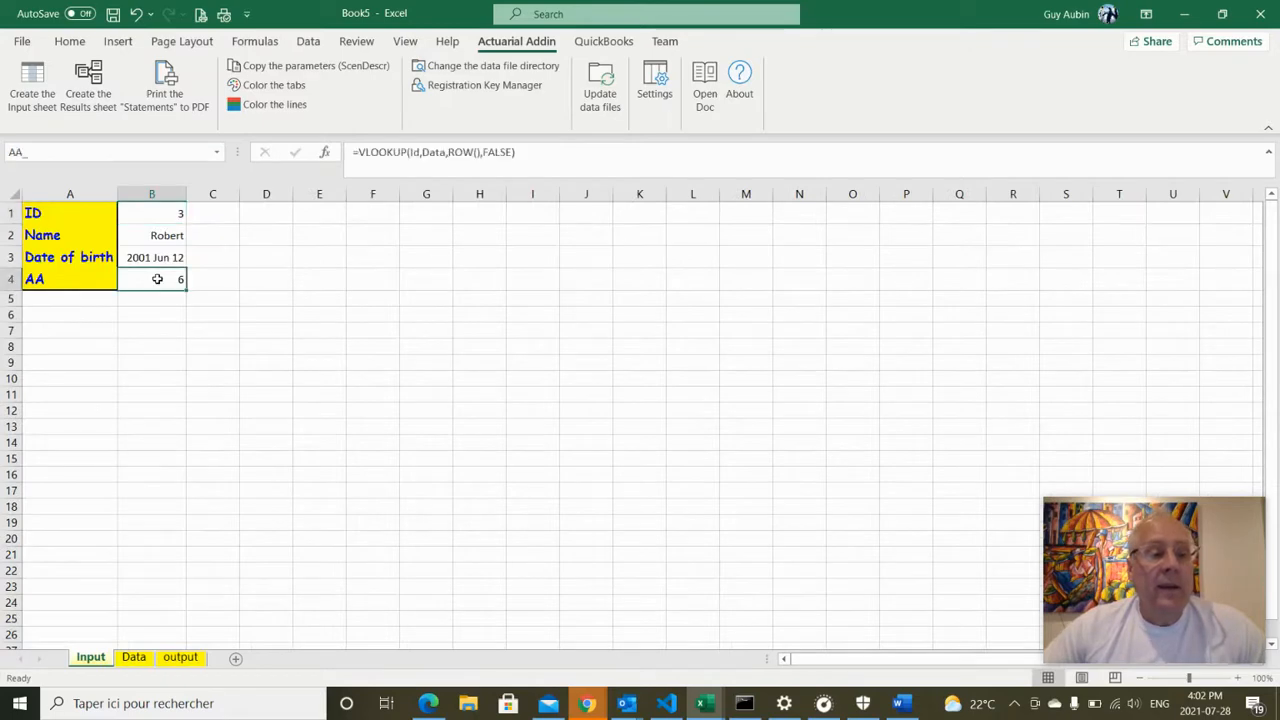
{"action": "left_click", "coordinate": [182, 662]}
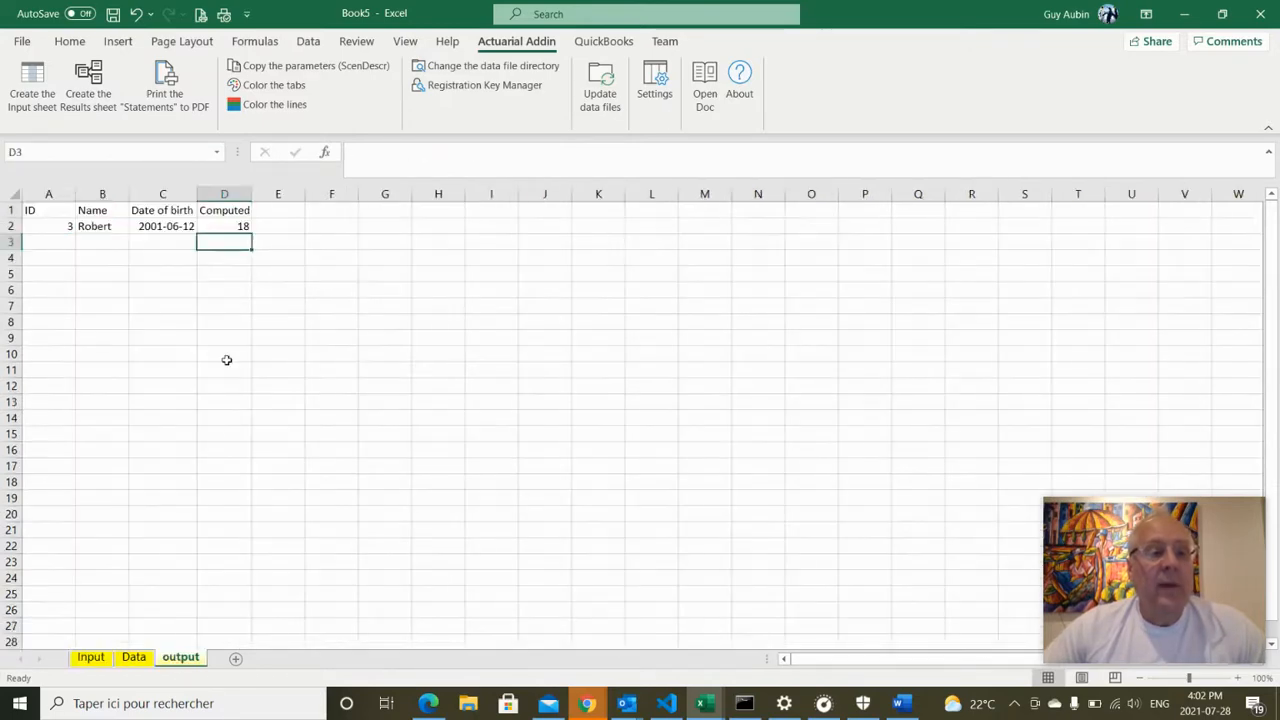
{"action": "left_click", "coordinate": [220, 226]}
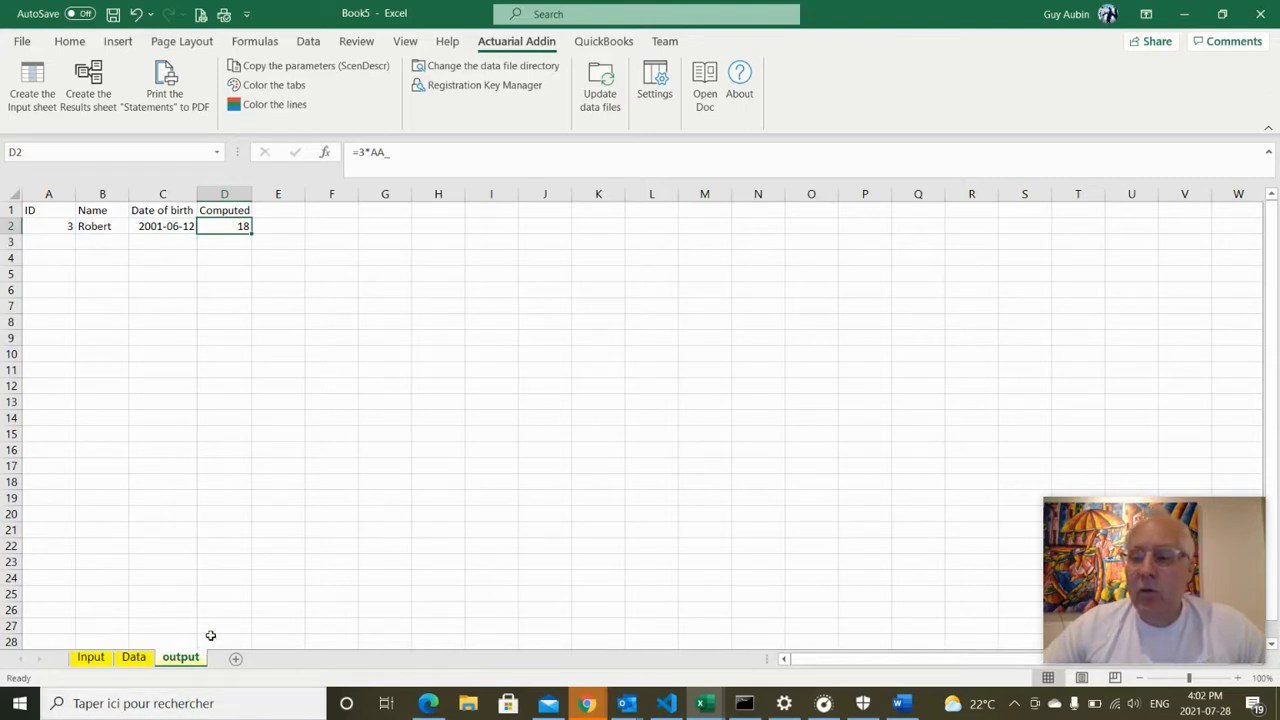
Generate the Res.(All) sheet for all IDs (Computed 12, 15, 18) and compare it with Data
{"action": "left_click", "coordinate": [103, 107]}
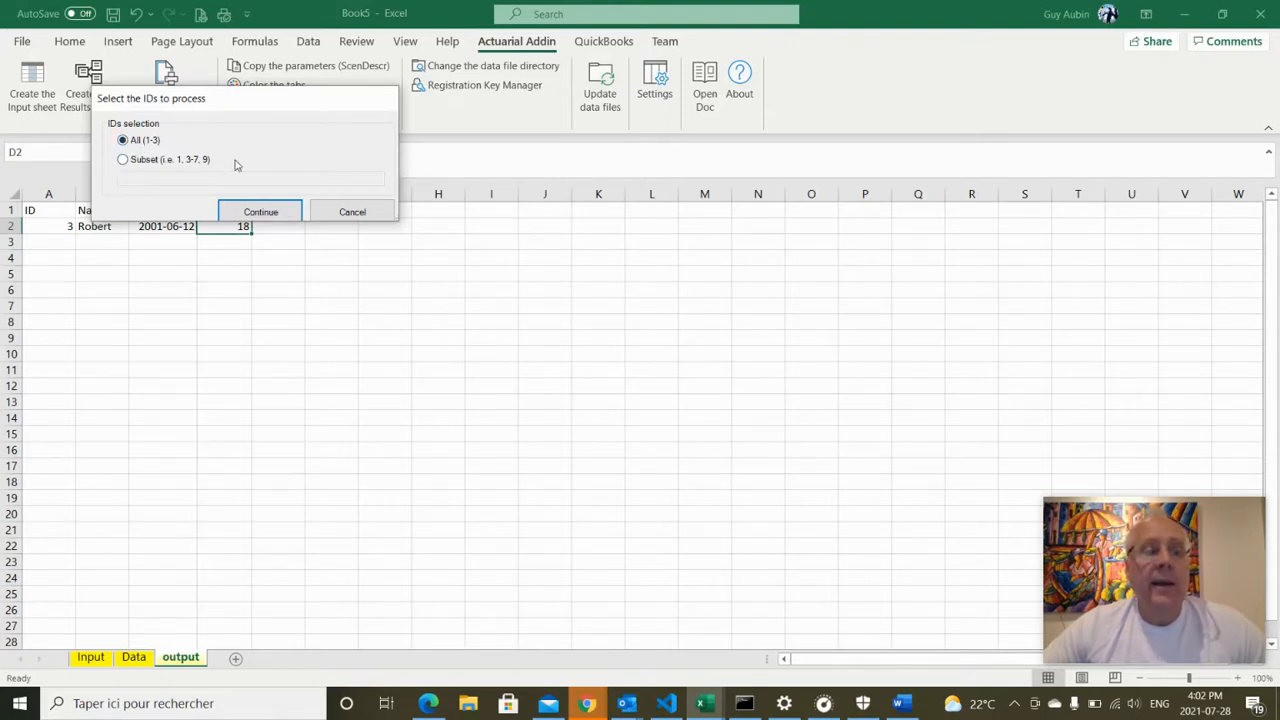
{"action": "left_click", "coordinate": [248, 213]}
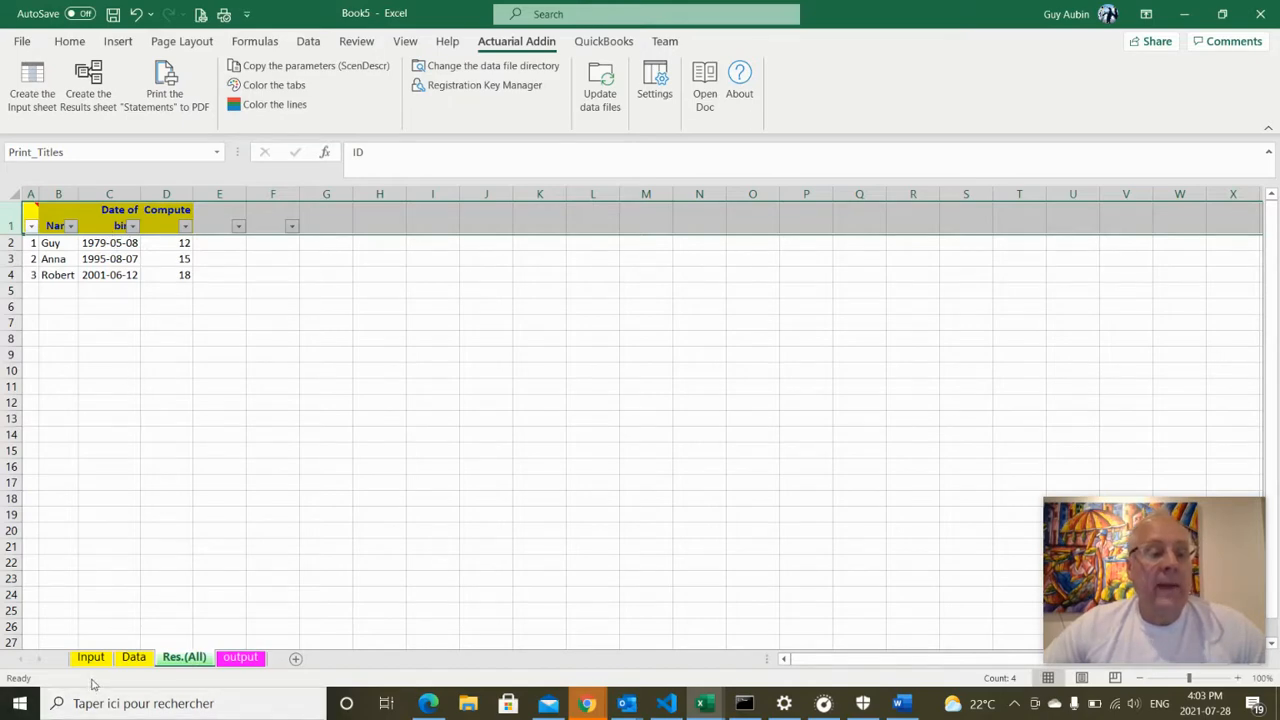
{"action": "left_click", "coordinate": [128, 657]}
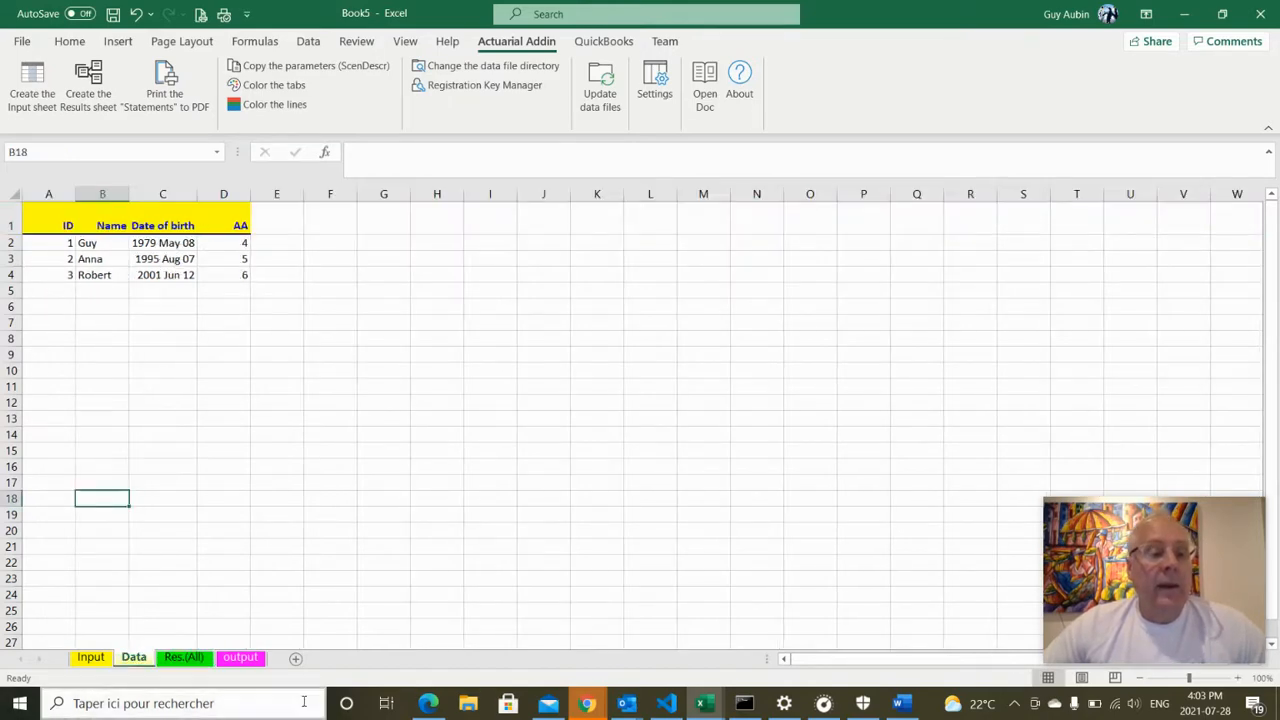
{"action": "left_click", "coordinate": [184, 657]}
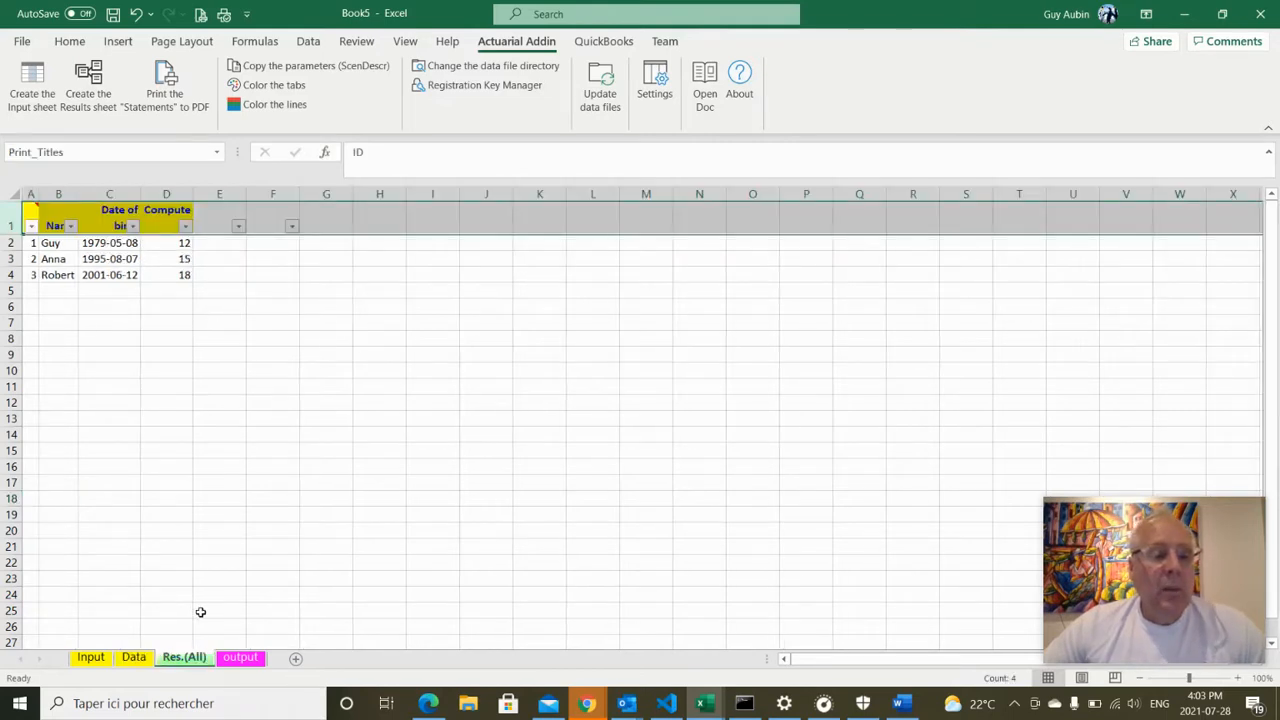
Add a Compute sheet with the label 'Computed value' in A2, autofitting column A
{"action": "left_click", "coordinate": [297, 660]}
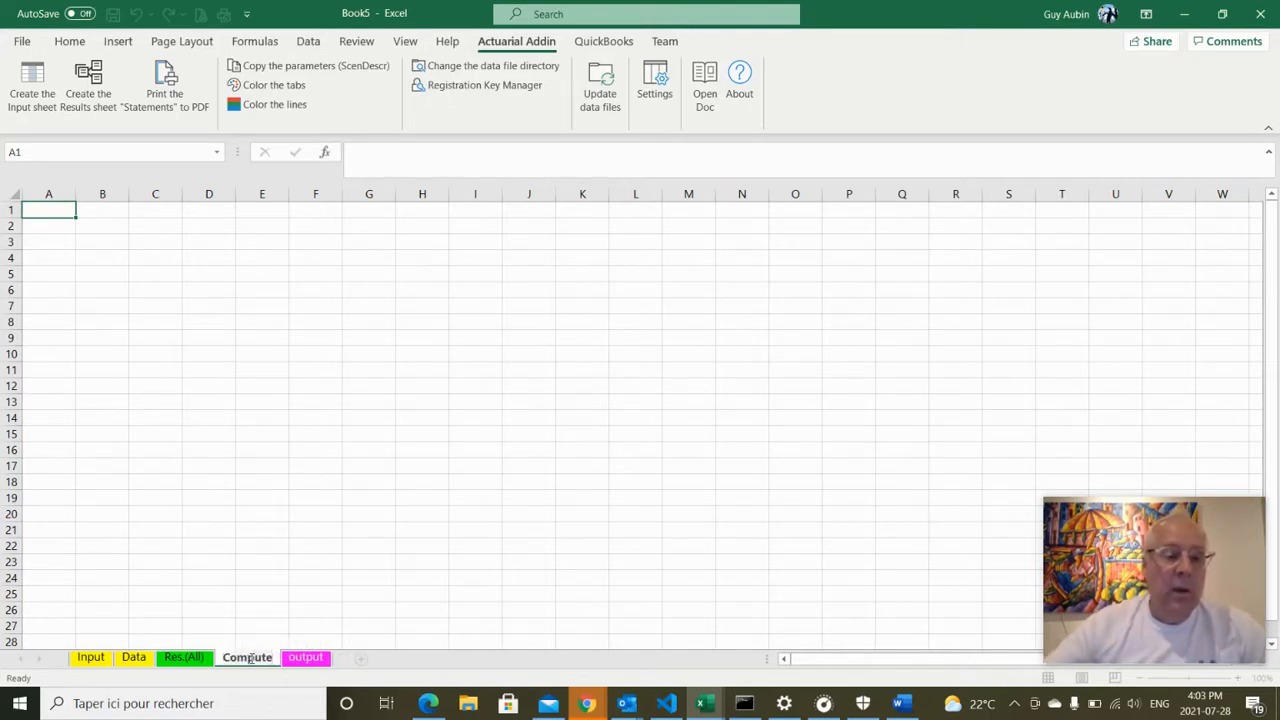
{"action": "left_click", "coordinate": [42, 227]}
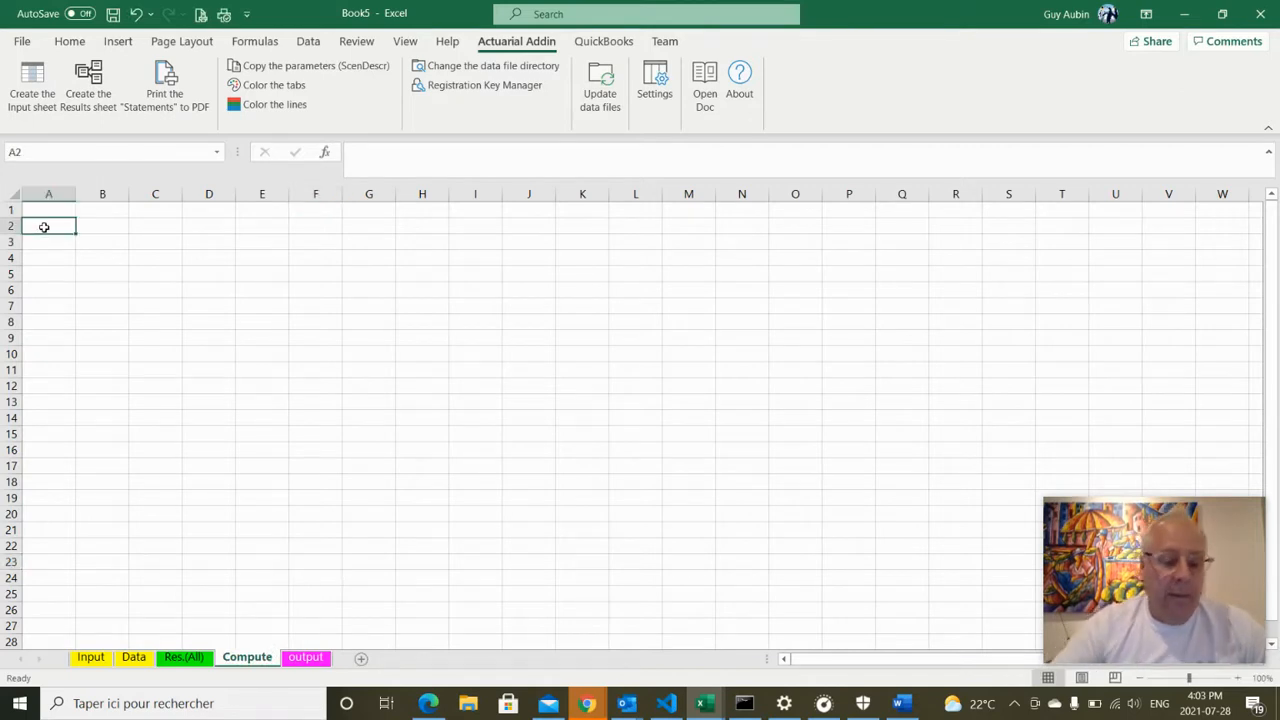
{"action": "type", "text": "Computed"}
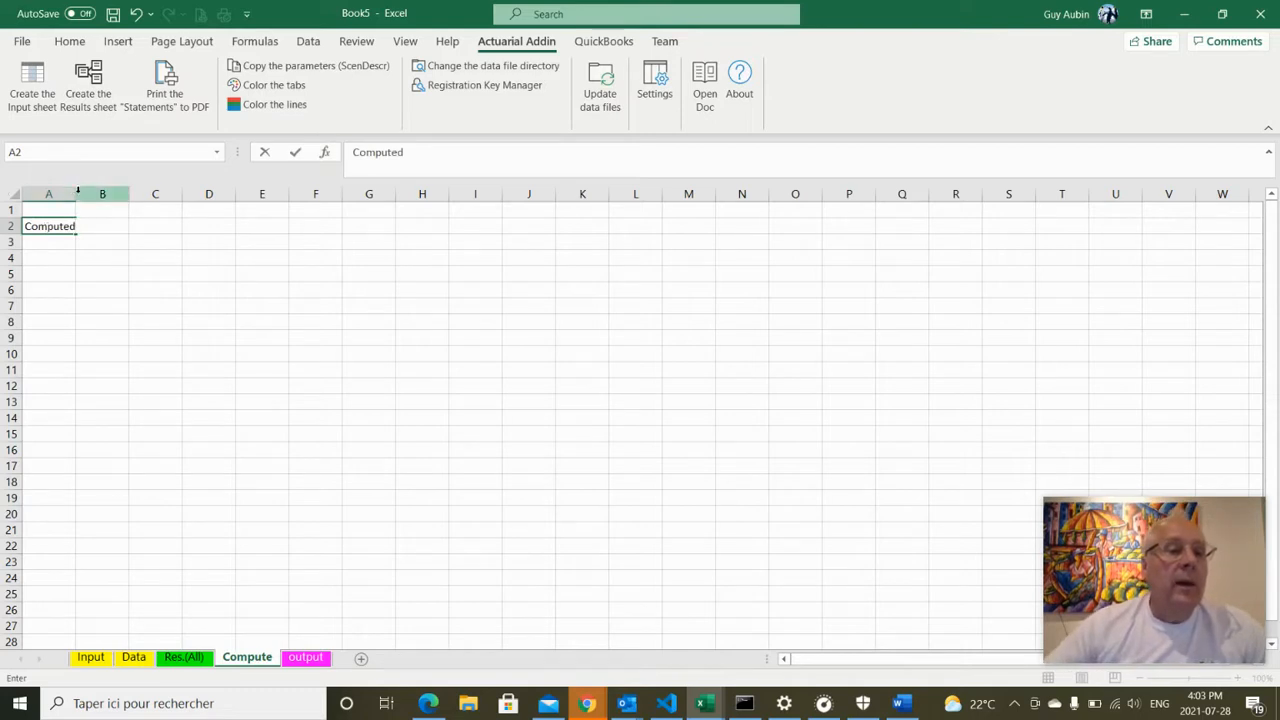
{"action": "left_click", "coordinate": [101, 305]}
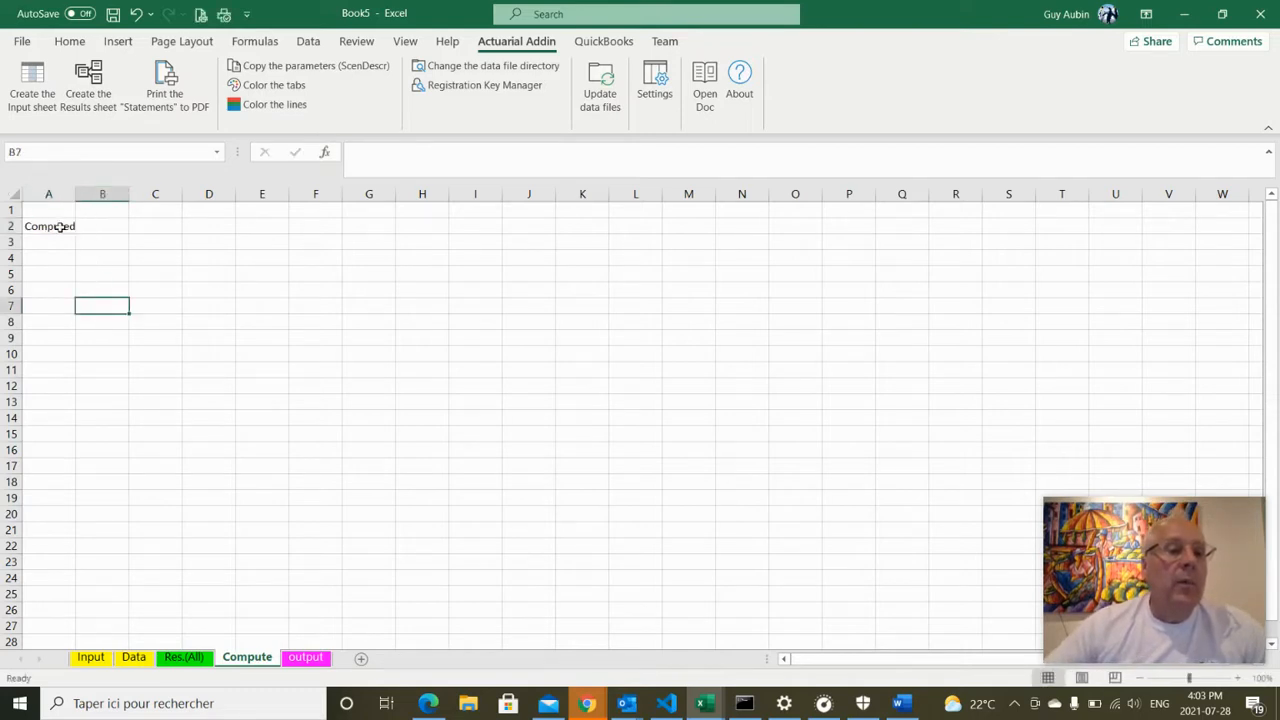
{"action": "left_click", "coordinate": [60, 226]}
{"action": "left_click", "coordinate": [403, 152]}
{"action": "type", "text": "value"}
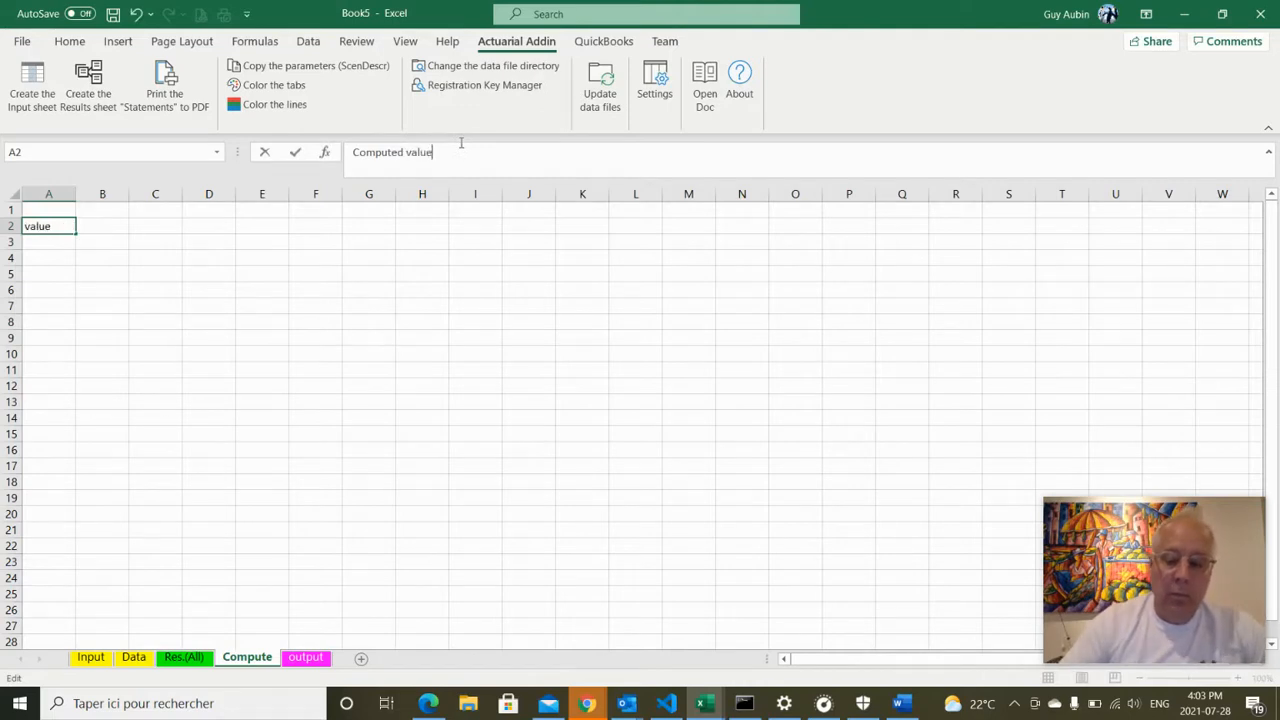
{"action": "key", "text": "Return"}
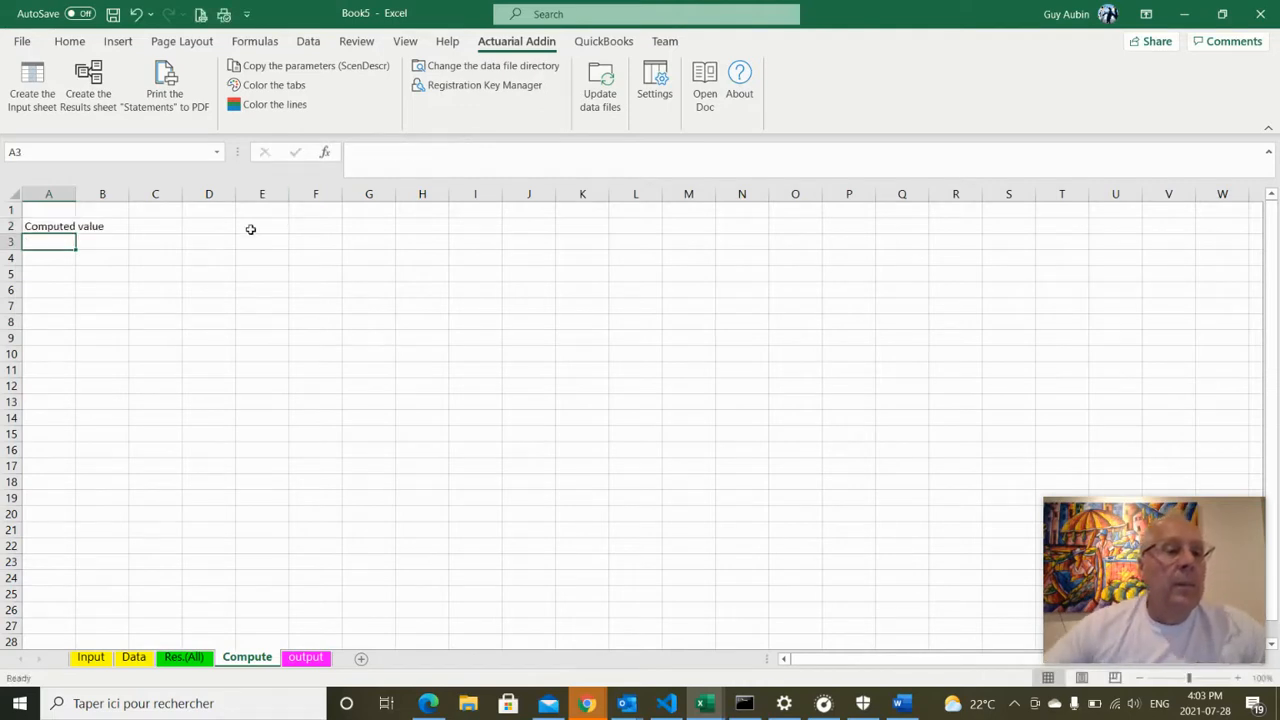
{"action": "left_click", "coordinate": [32, 192]}
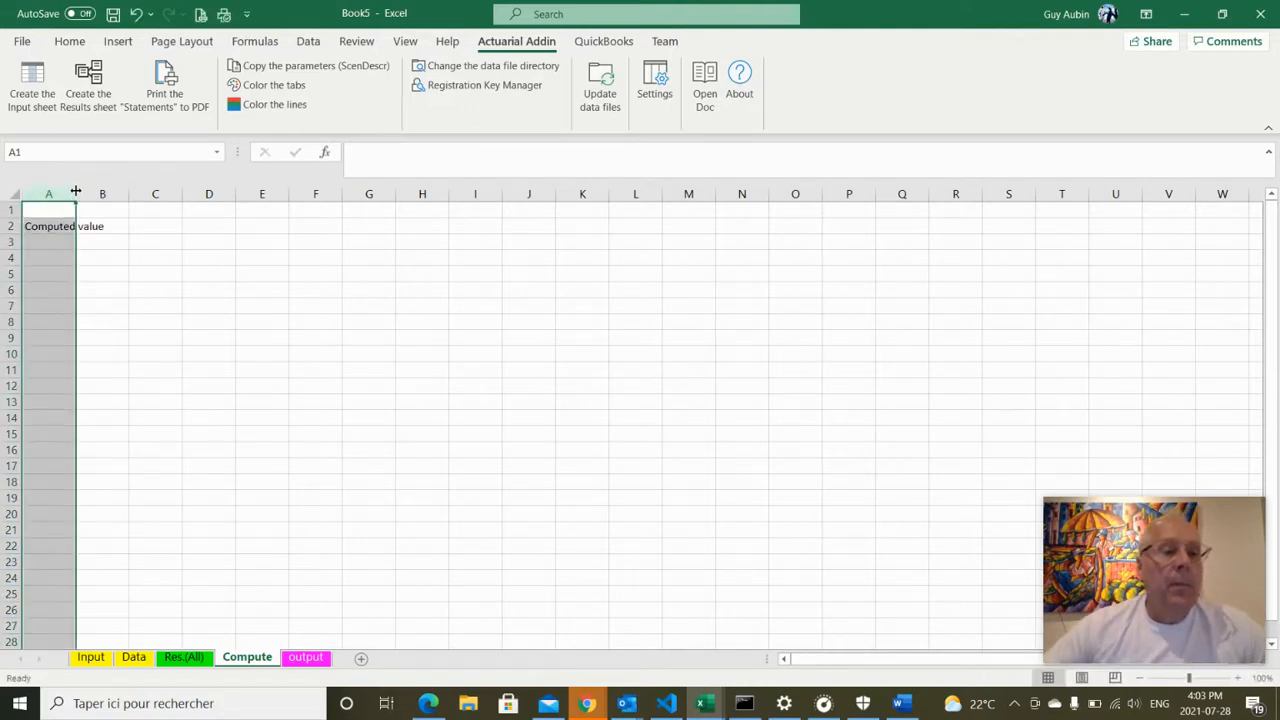
{"action": "double_click", "coordinate": [76, 193]}
Enter =3*AA_ in the Compute sheet's B2, giving 18
{"action": "left_click", "coordinate": [157, 227]}
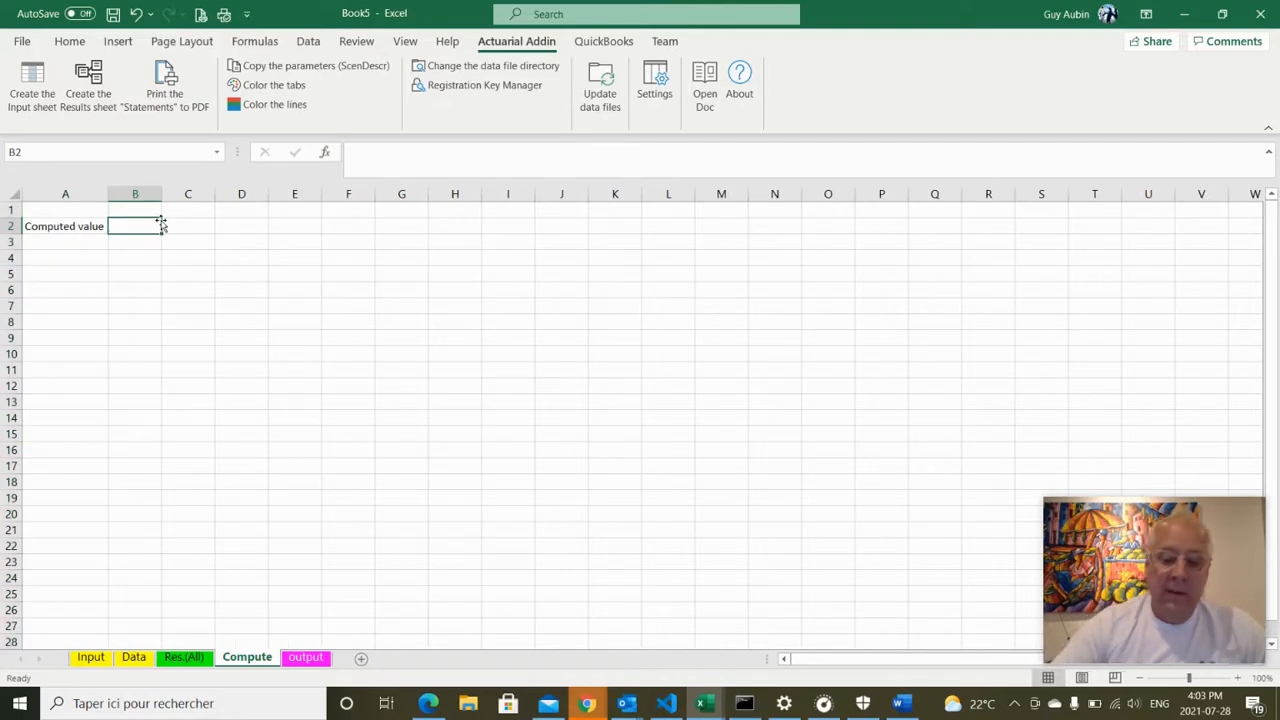
{"action": "type", "text": "=3*aa"}
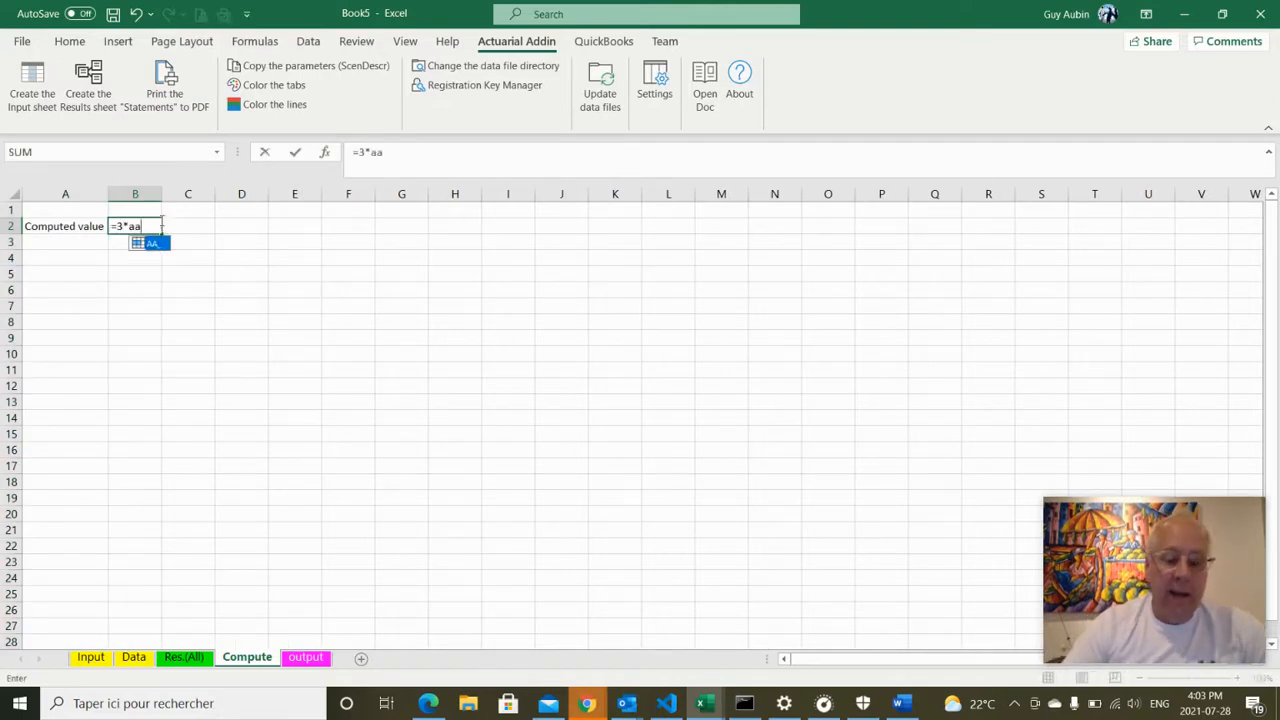
{"action": "type", "text": "_"}
{"action": "key", "text": "Return"}
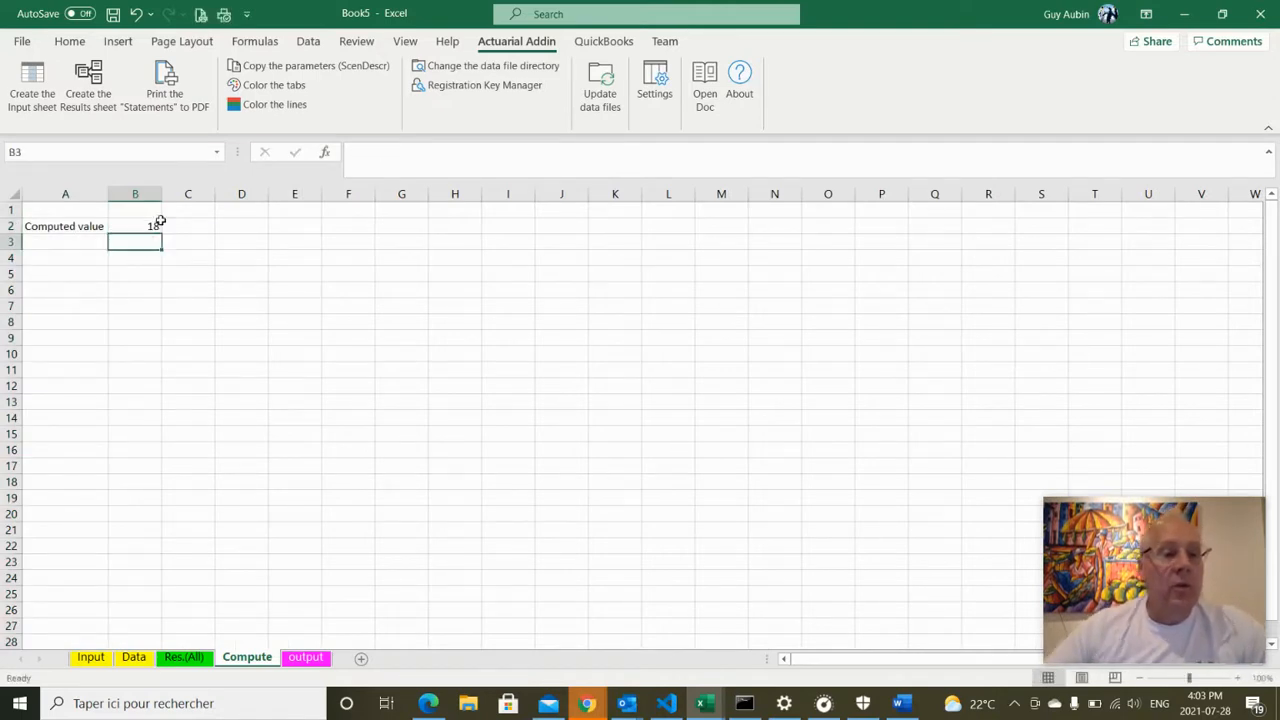
{"action": "left_click", "coordinate": [320, 661]}
{"action": "left_click", "coordinate": [238, 225]}
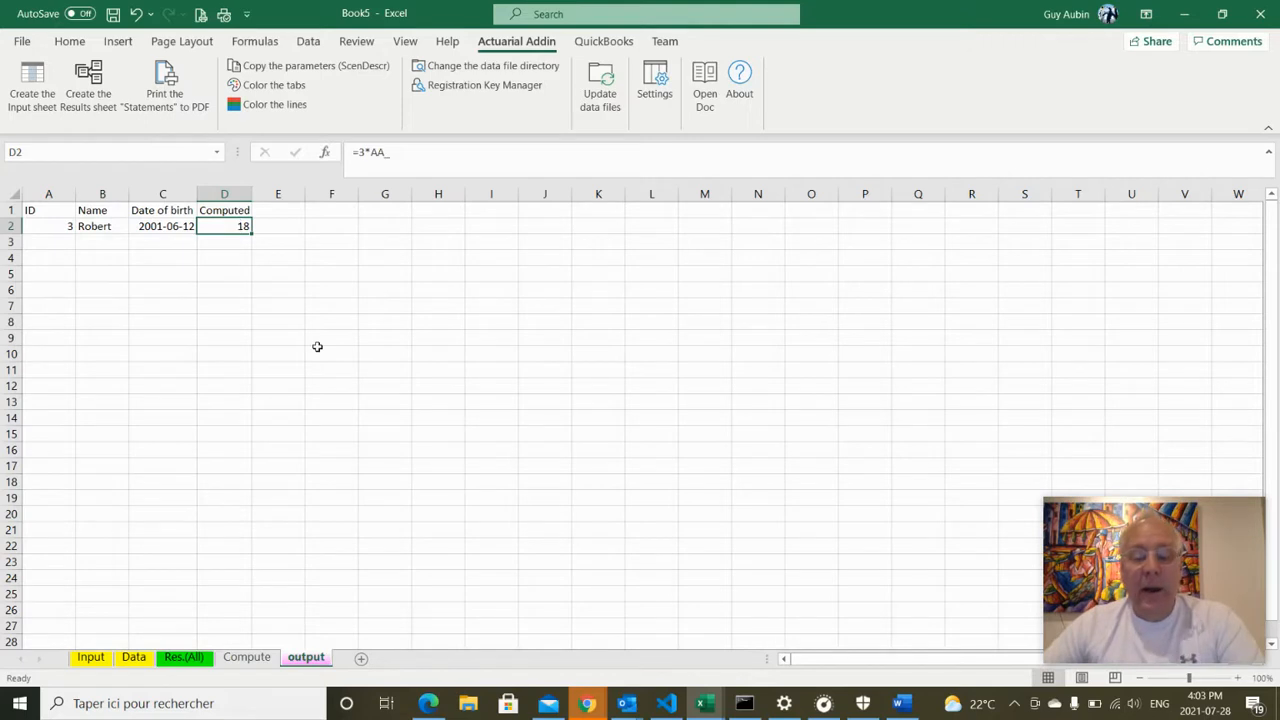
Link output D2 to =Compute!B2 (showing 18) and move the Compute sheet after output
{"action": "type", "text": "="}
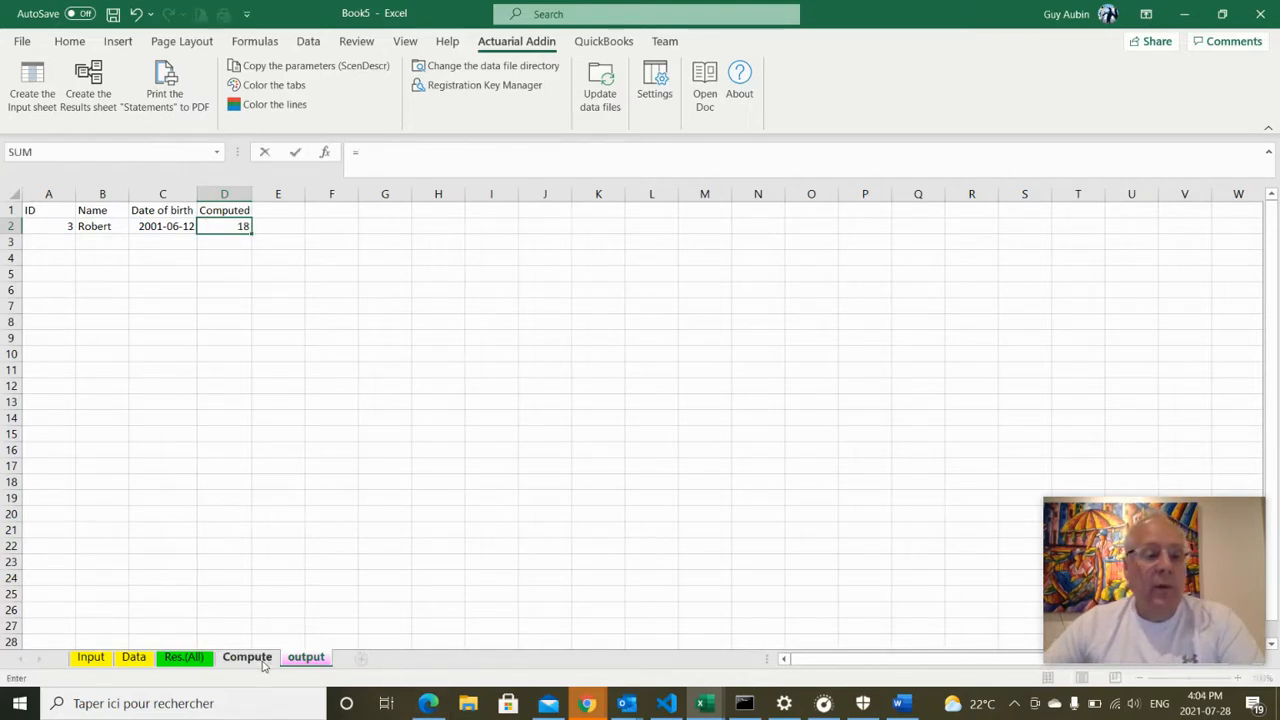
{"action": "left_click", "coordinate": [263, 665]}
{"action": "left_click", "coordinate": [151, 227]}
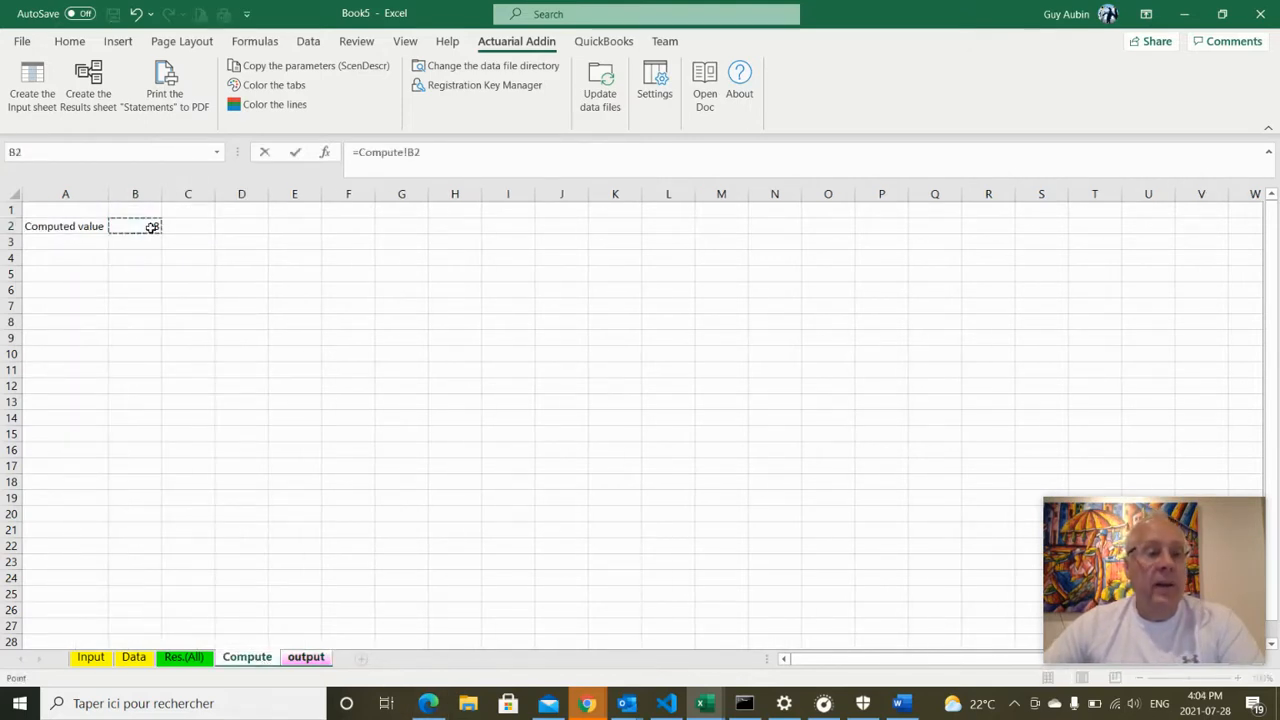
{"action": "key", "text": "Return"}
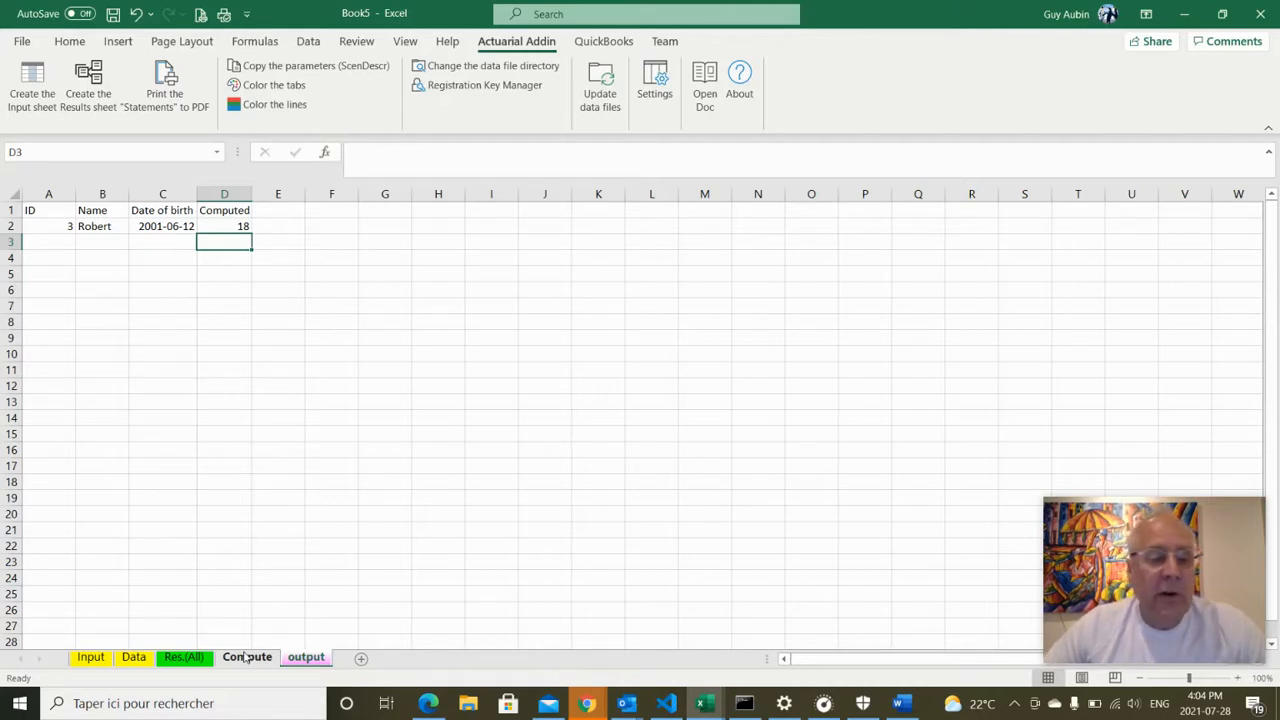
{"action": "left_click_drag", "start_coordinate": [246, 660], "coordinate": [372, 658]}
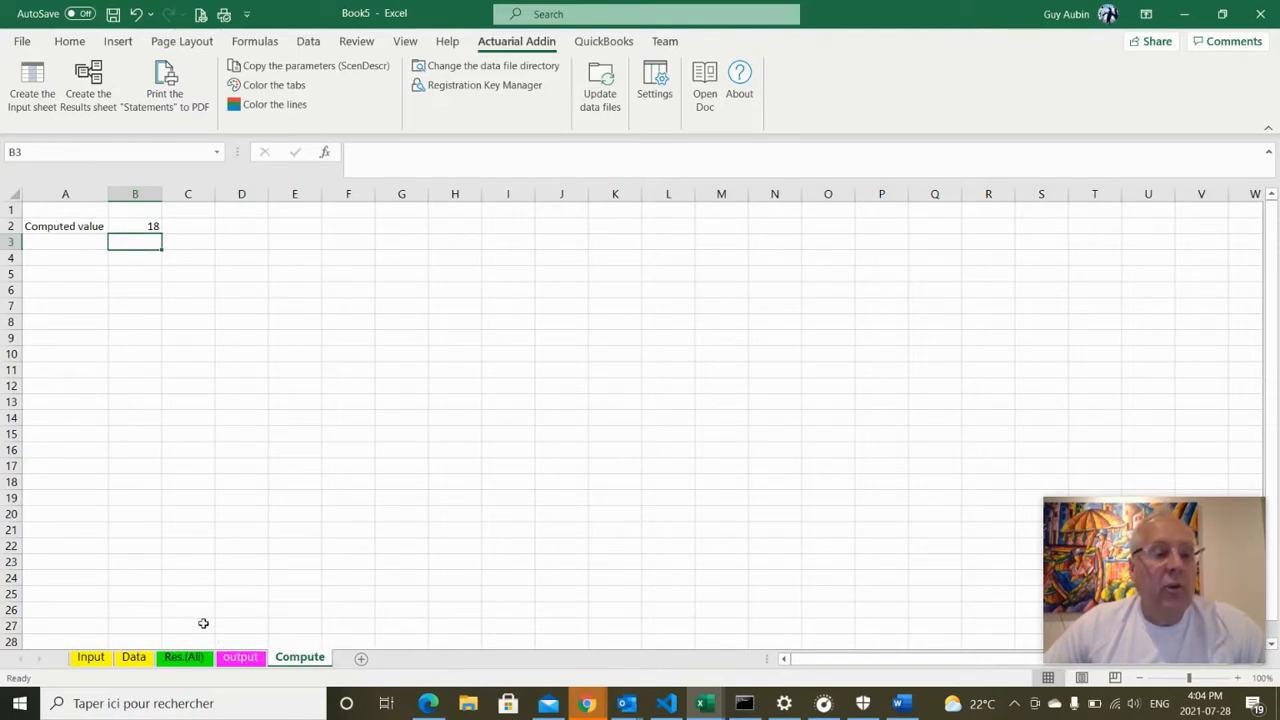
Start Create the Results sheet, choose Subset, and enter 2-3 as the IDs to process
{"action": "left_click", "coordinate": [98, 104]}
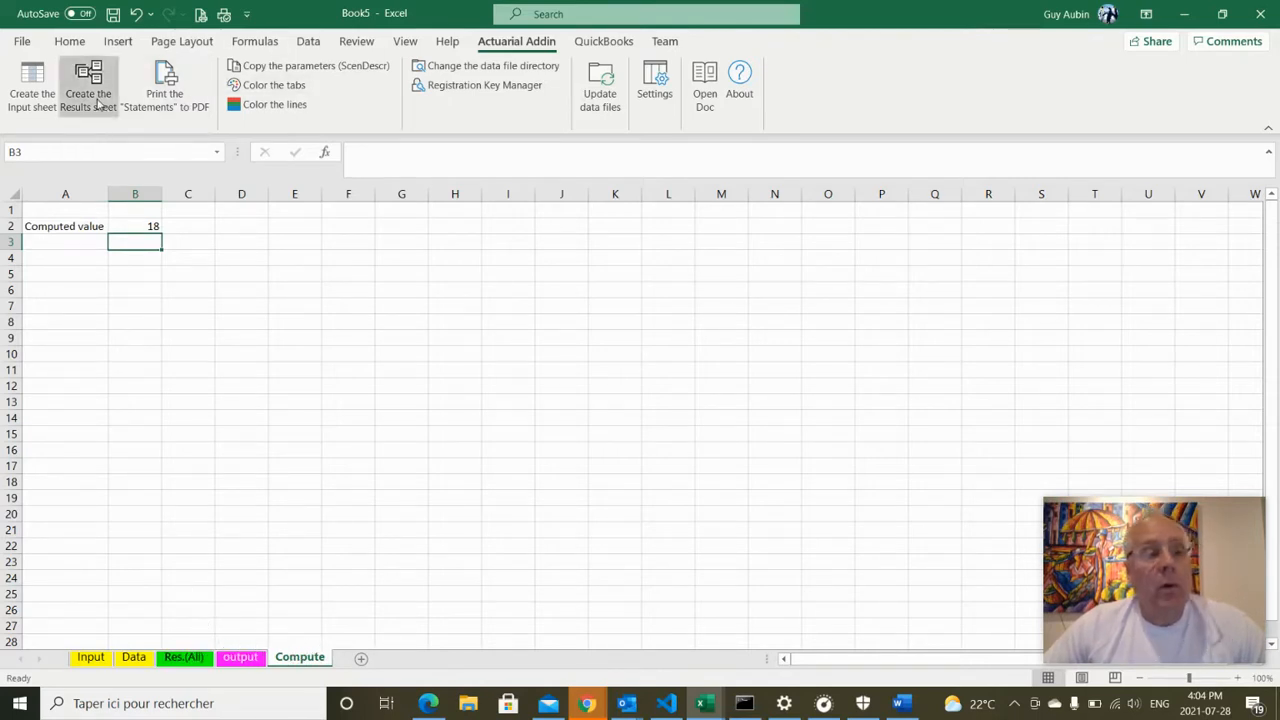
{"action": "left_click", "coordinate": [143, 181]}
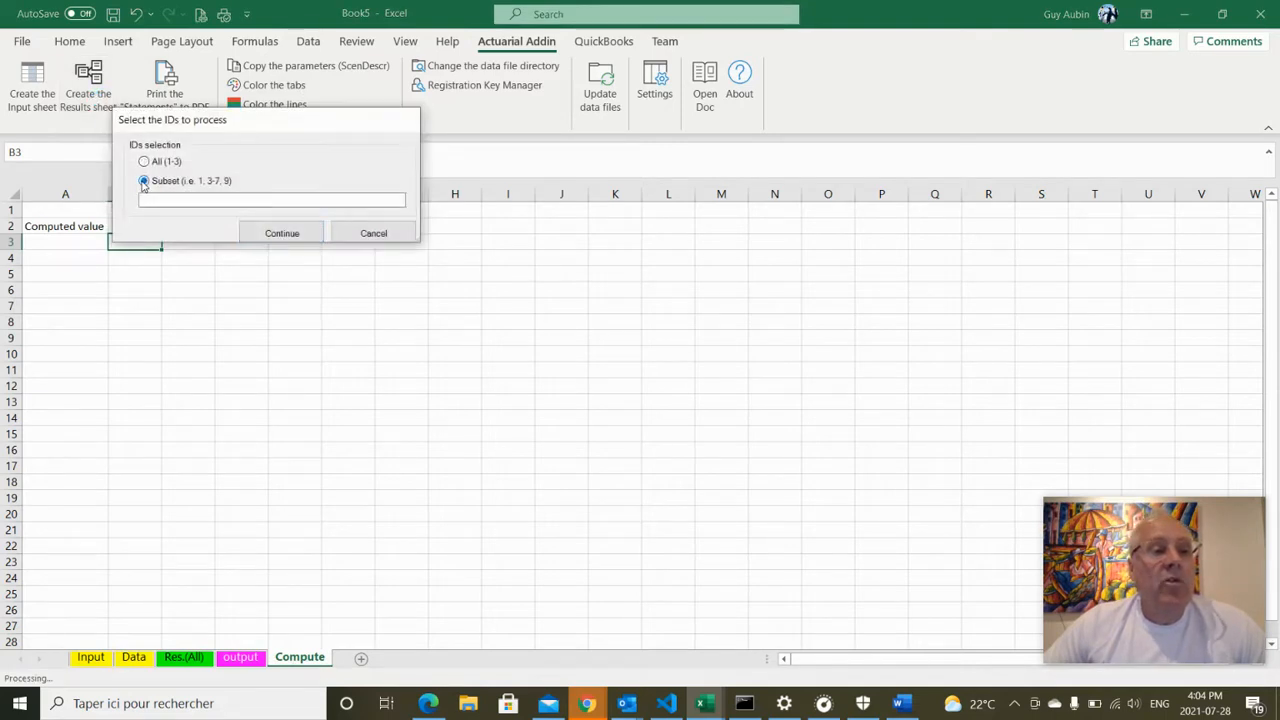
{"action": "left_click", "coordinate": [154, 200]}
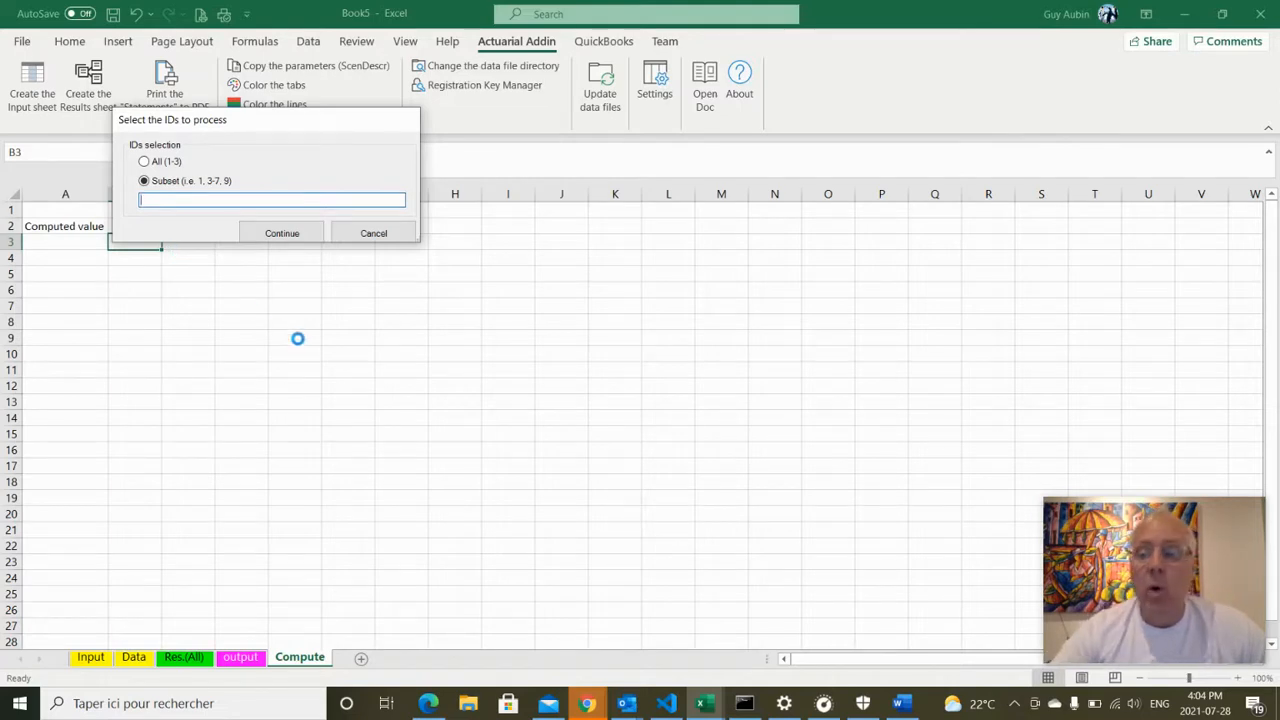
{"action": "type", "text": "1"}
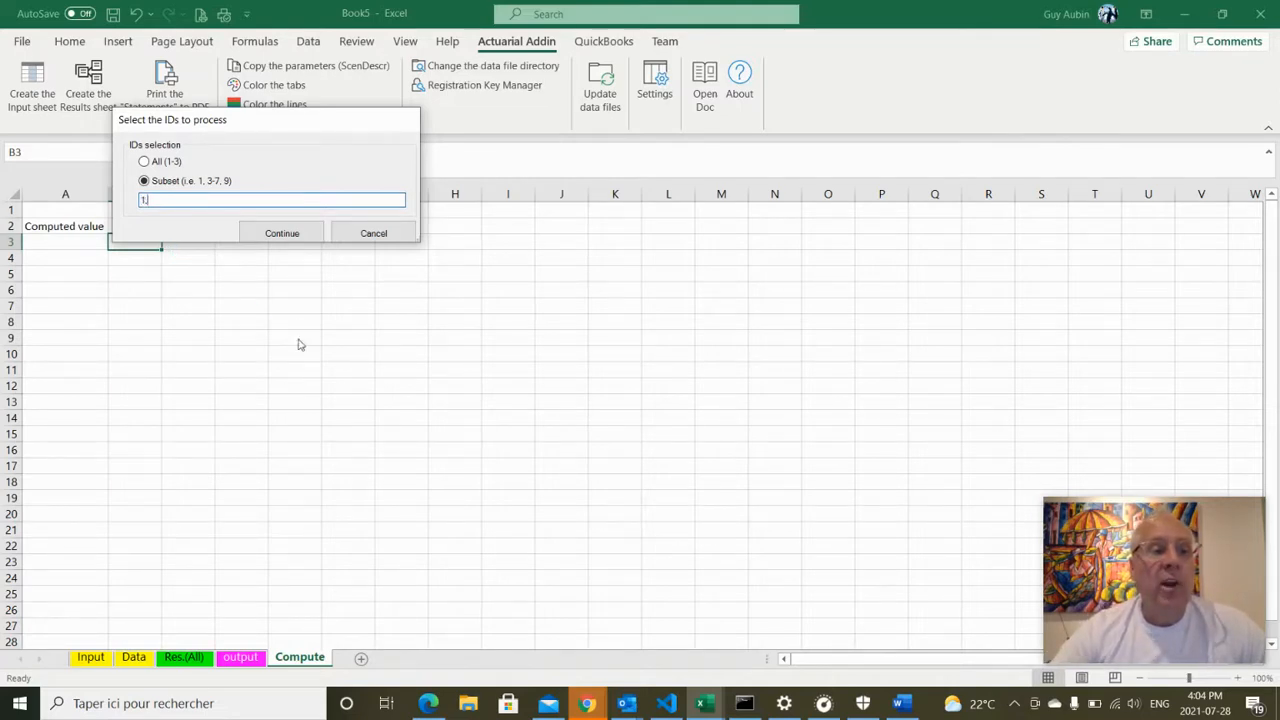
{"action": "type", "text": ",3,"}
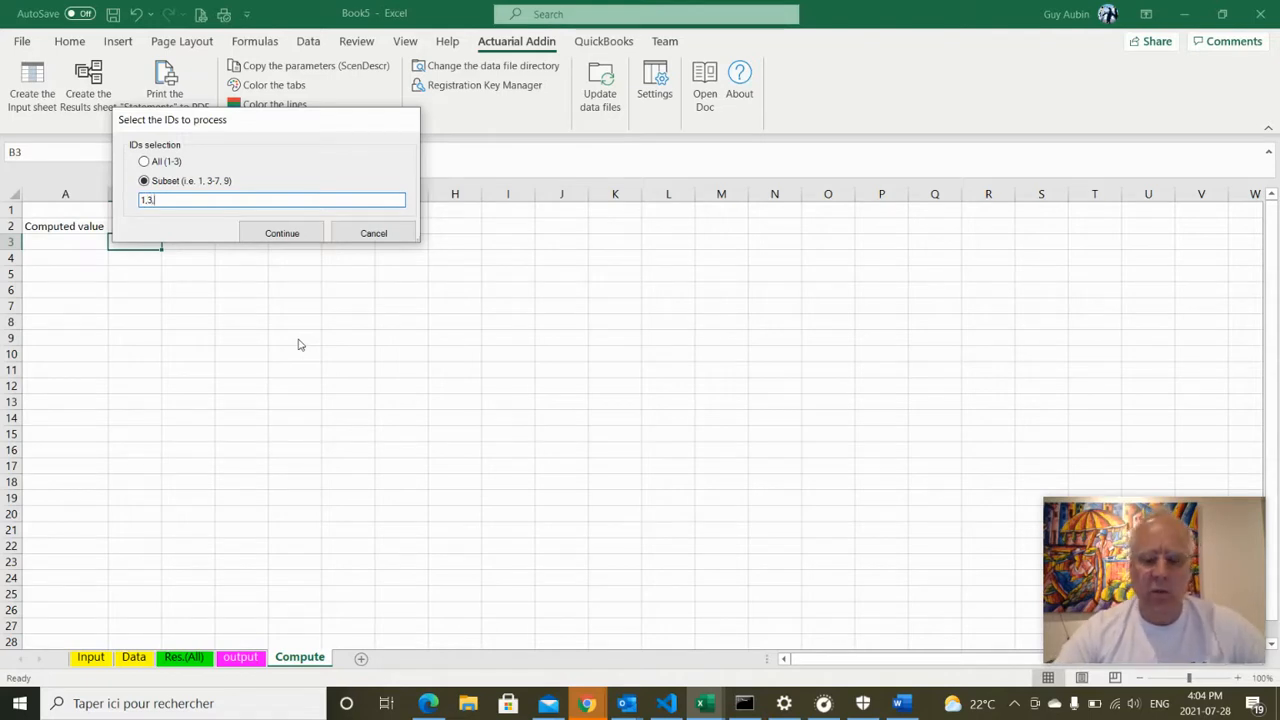
{"action": "key", "text": "BackSpace"}
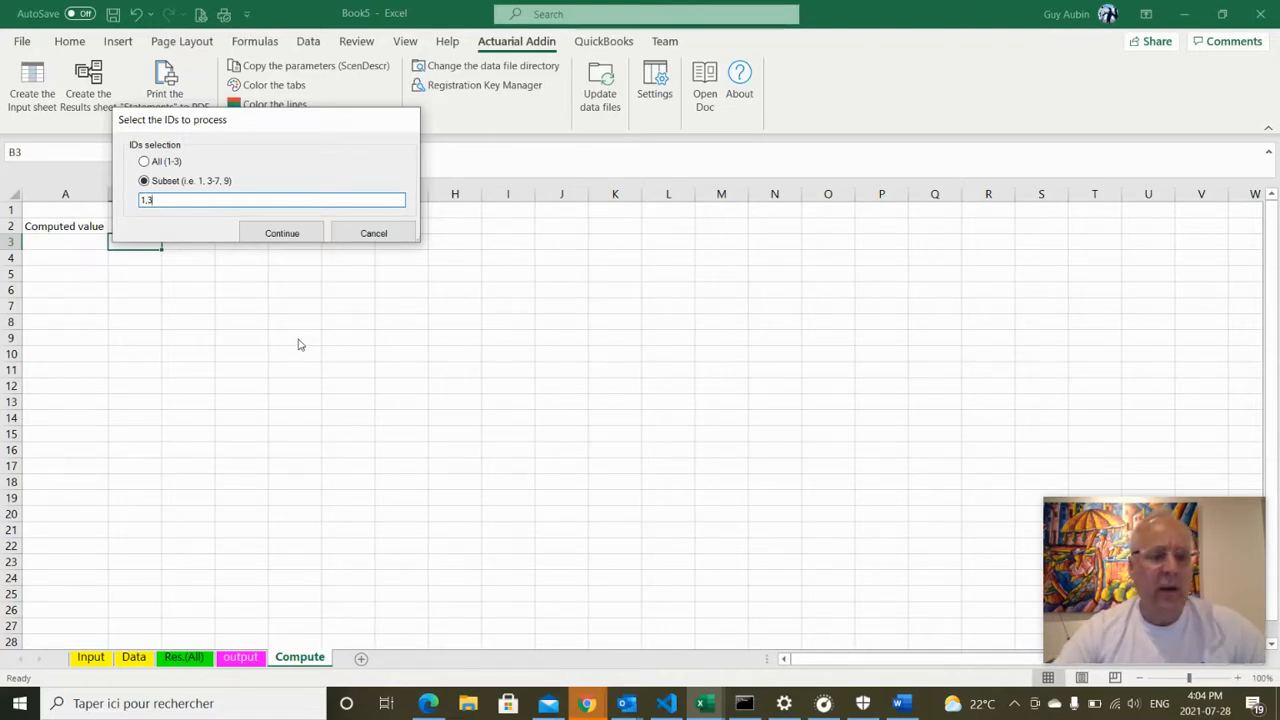
{"action": "type", "text": ",2,"}
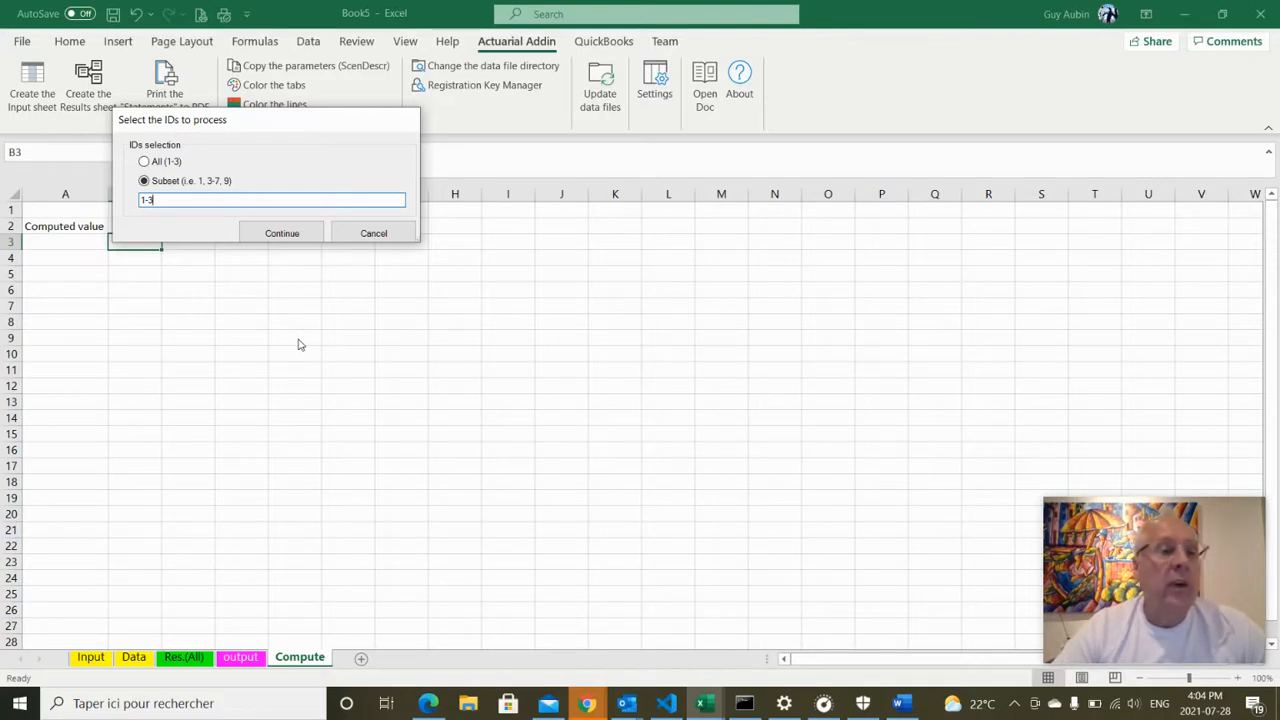
{"action": "key", "text": "BackSpace"}
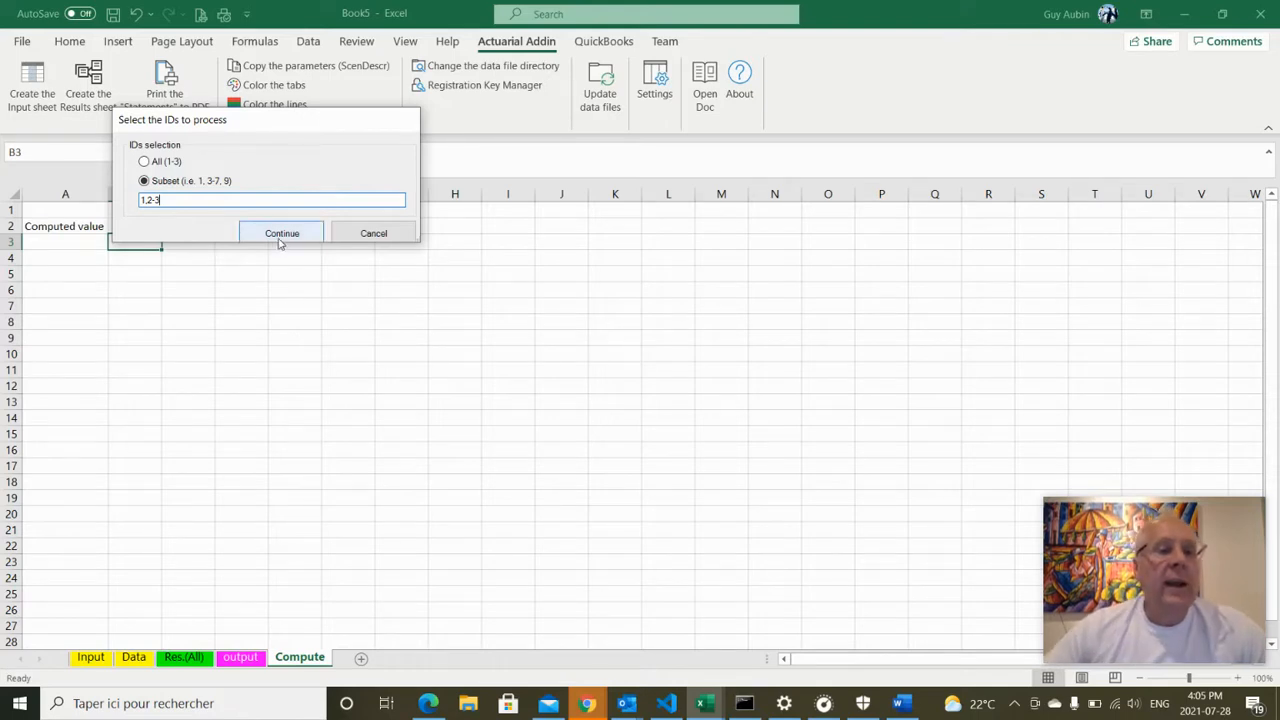
{"action": "left_click_drag", "start_coordinate": [162, 203], "coordinate": [50, 180]}
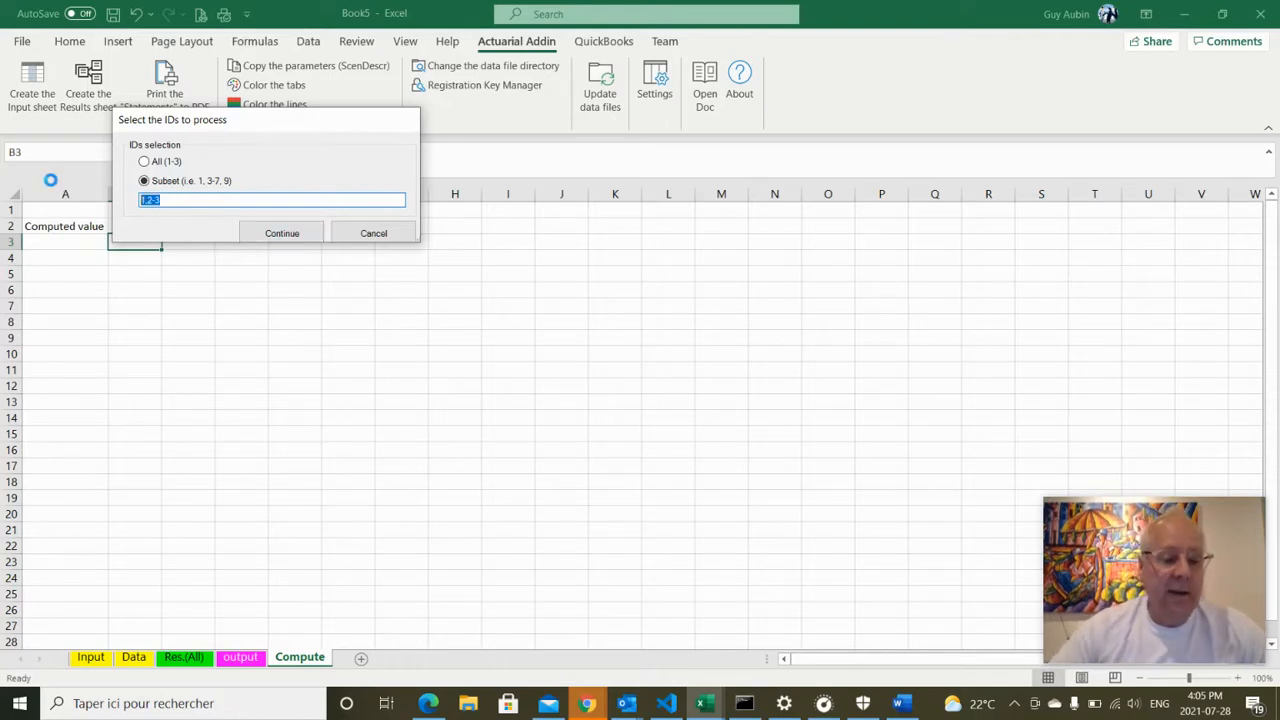
{"action": "type", "text": "2-3"}
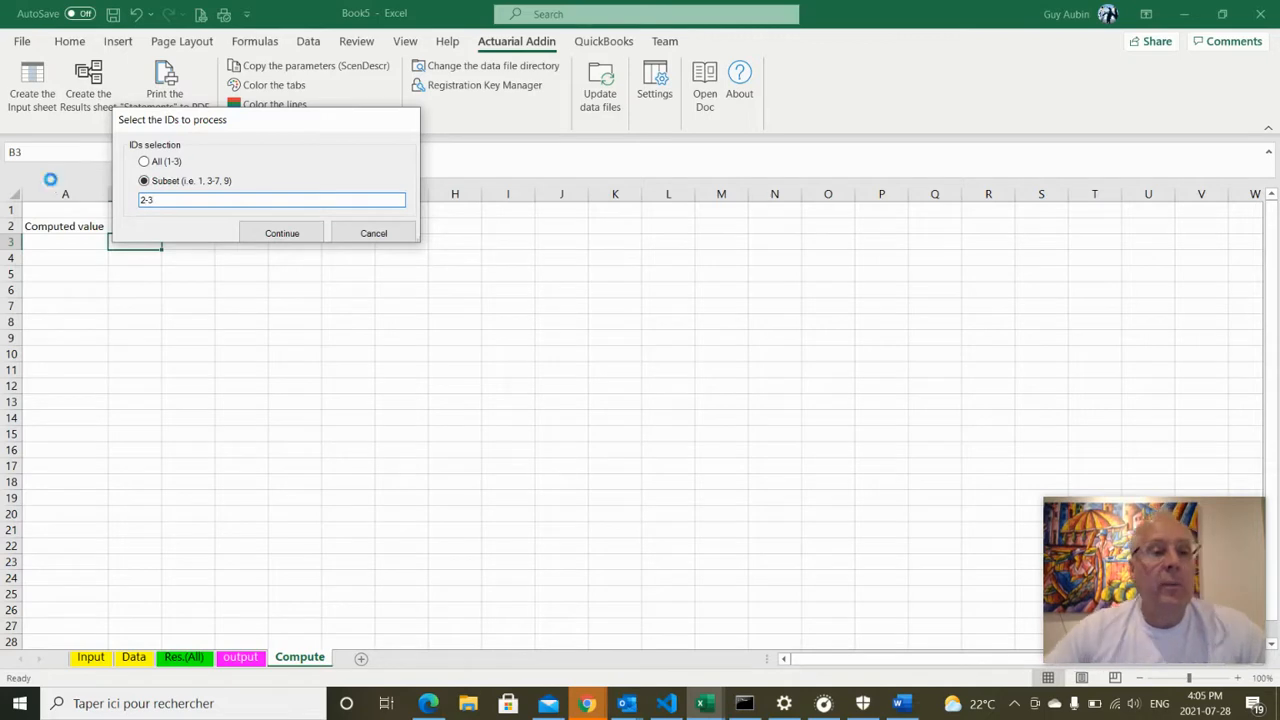
Build the Res. (2-3) sheet for IDs 2 and 3, then add a blank sheet
{"action": "left_click", "coordinate": [311, 240]}
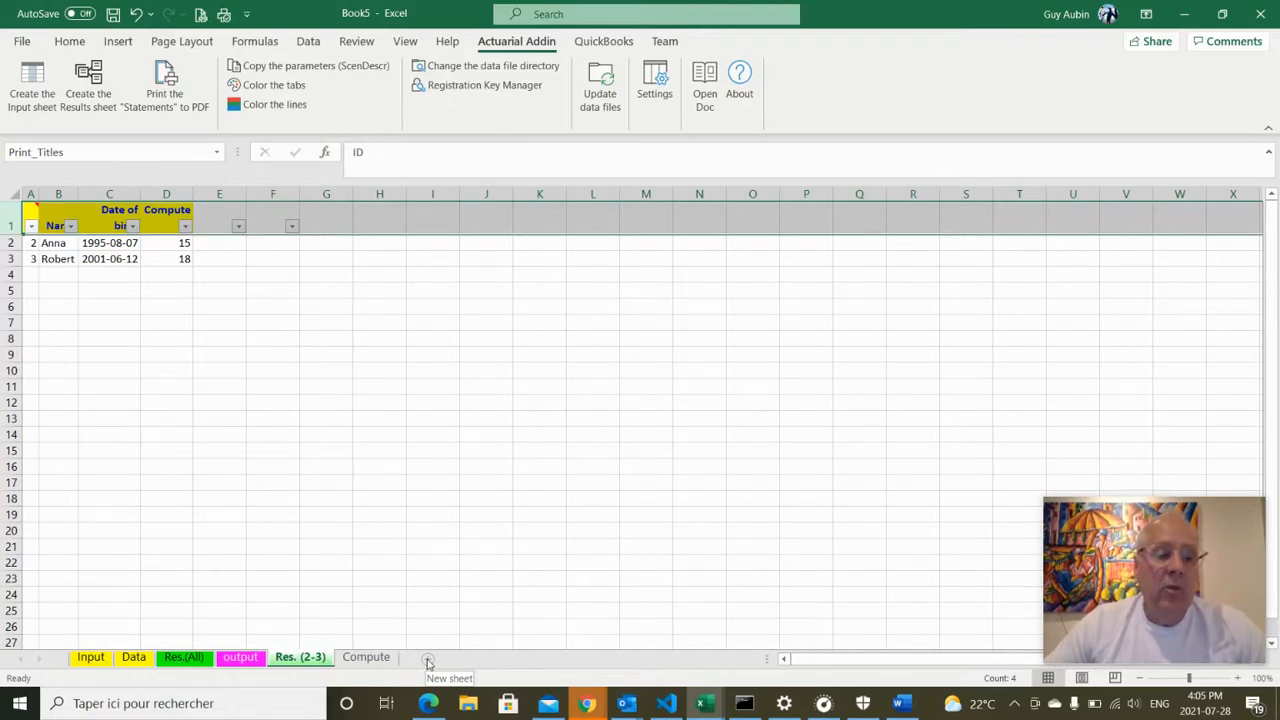
{"action": "left_click", "coordinate": [429, 662]}
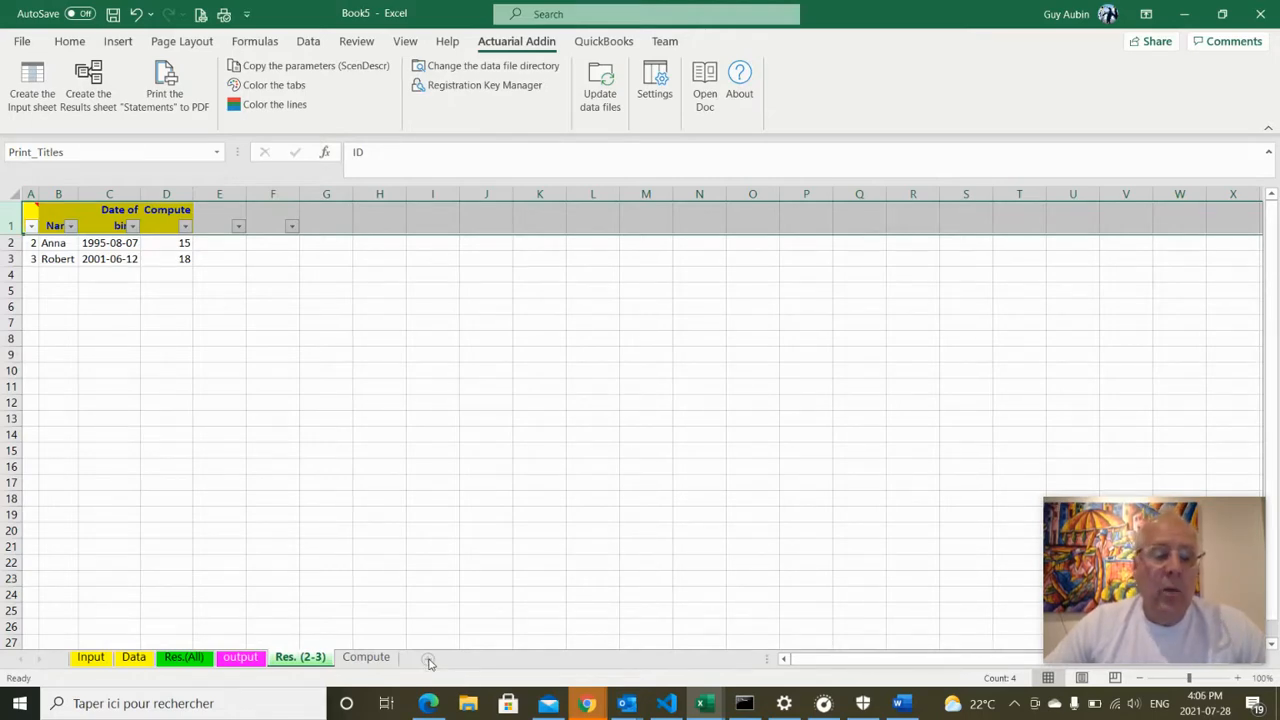
Rename the new sheet to Prm and label cell A3 'Multiplier'
{"action": "double_click", "coordinate": [357, 658]}
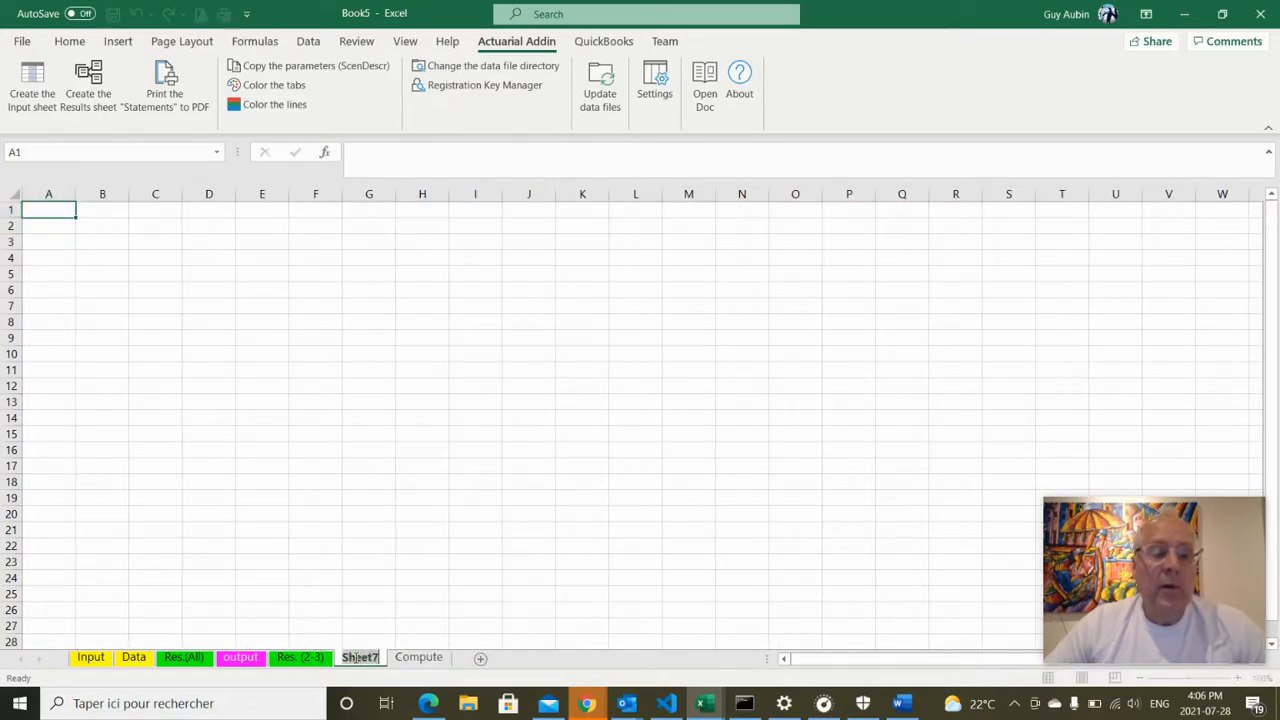
{"action": "type", "text": "Prm"}
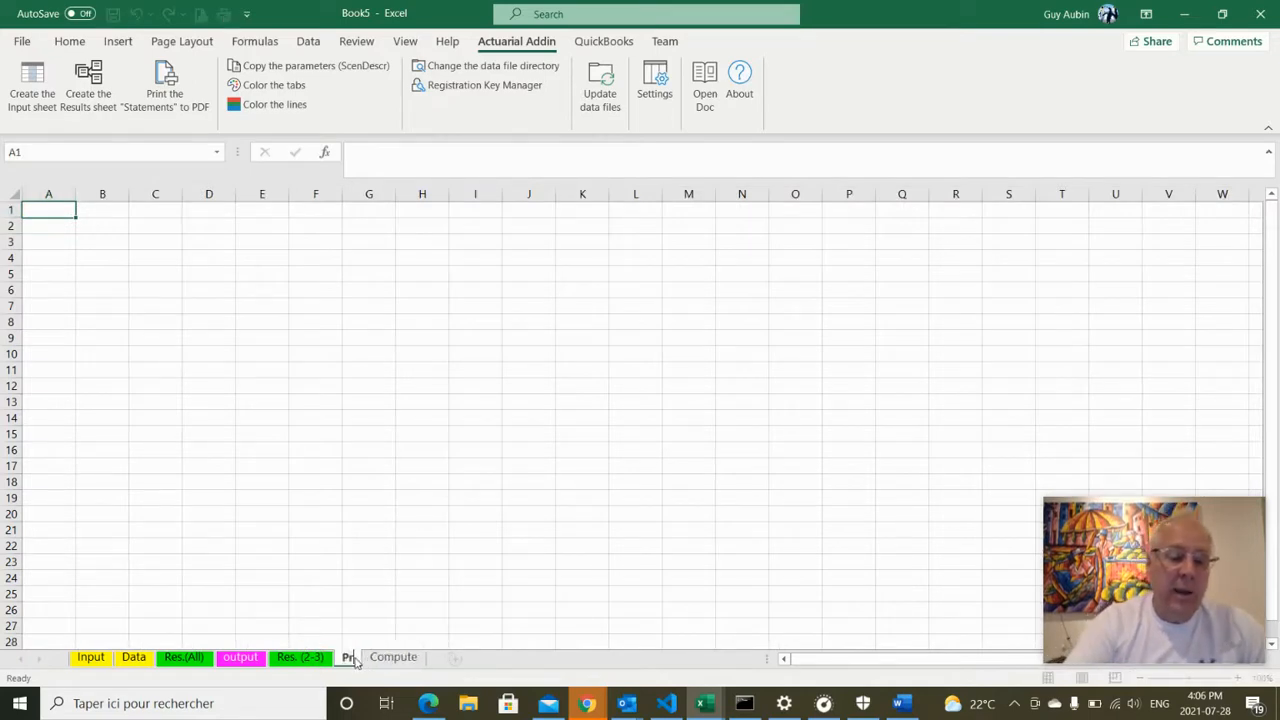
{"action": "left_click", "coordinate": [422, 583]}
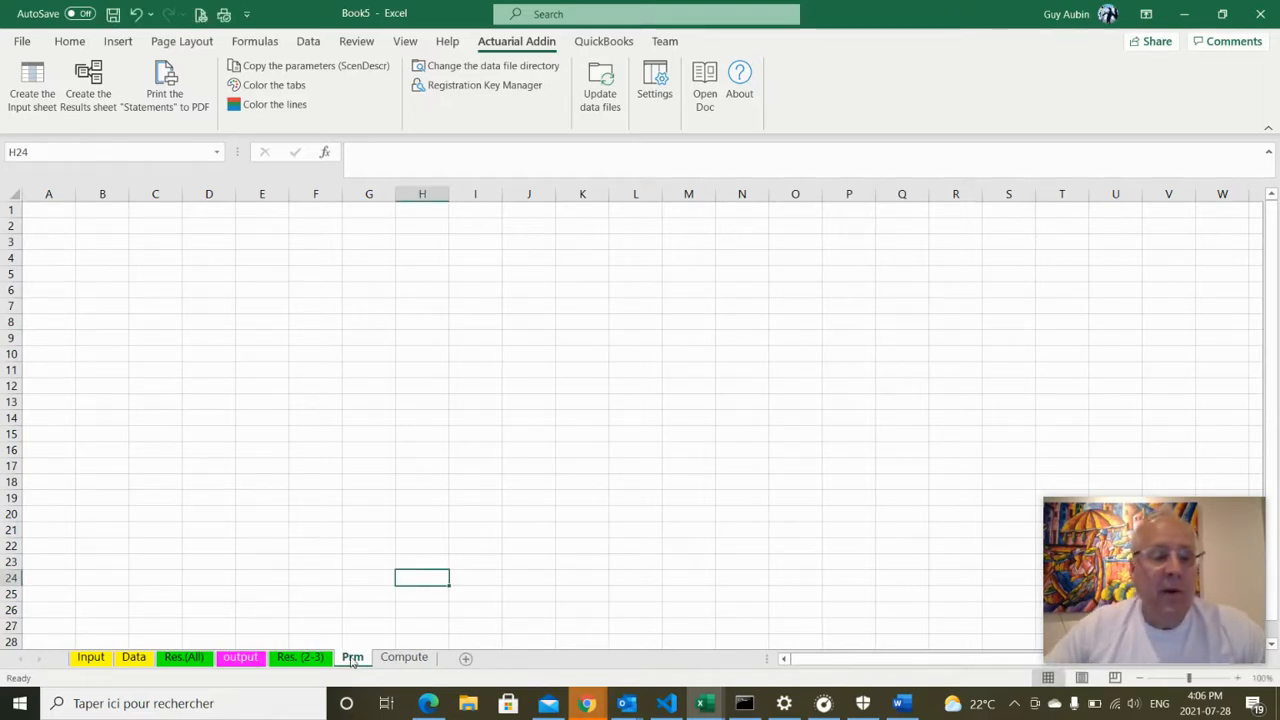
{"action": "left_click", "coordinate": [52, 223]}
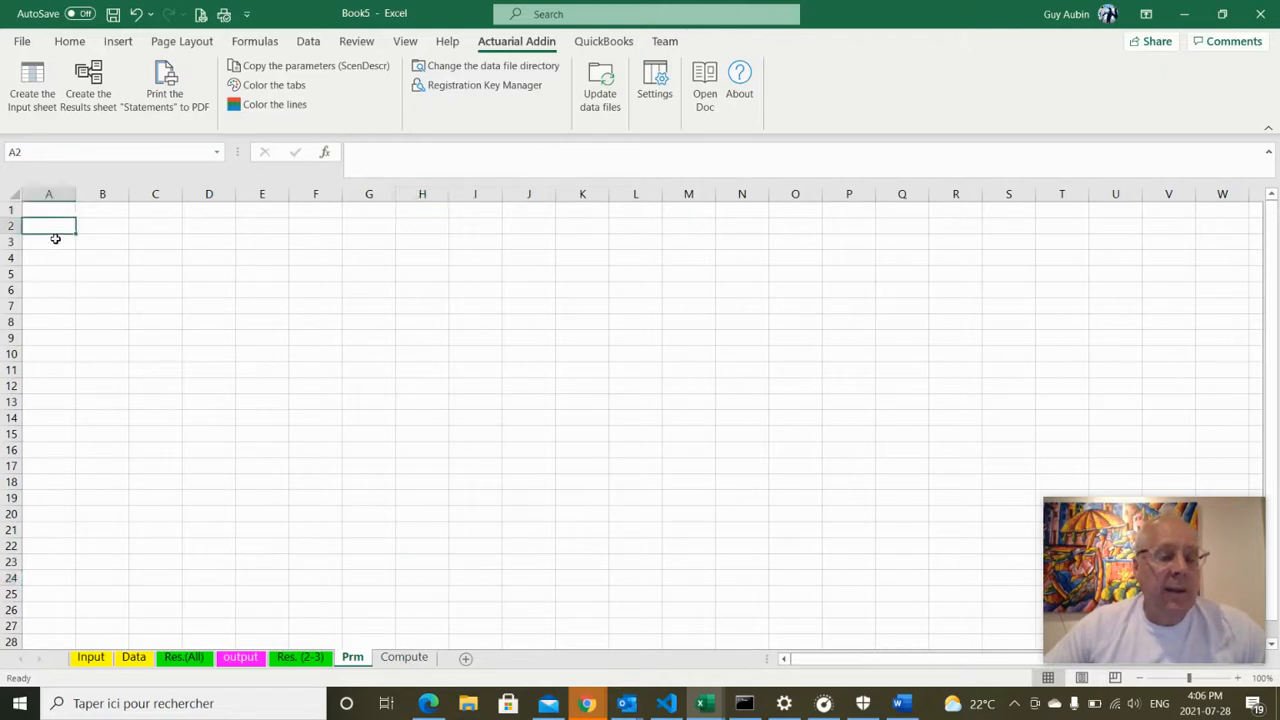
{"action": "left_click", "coordinate": [56, 243]}
{"action": "type", "text": "Mu"}
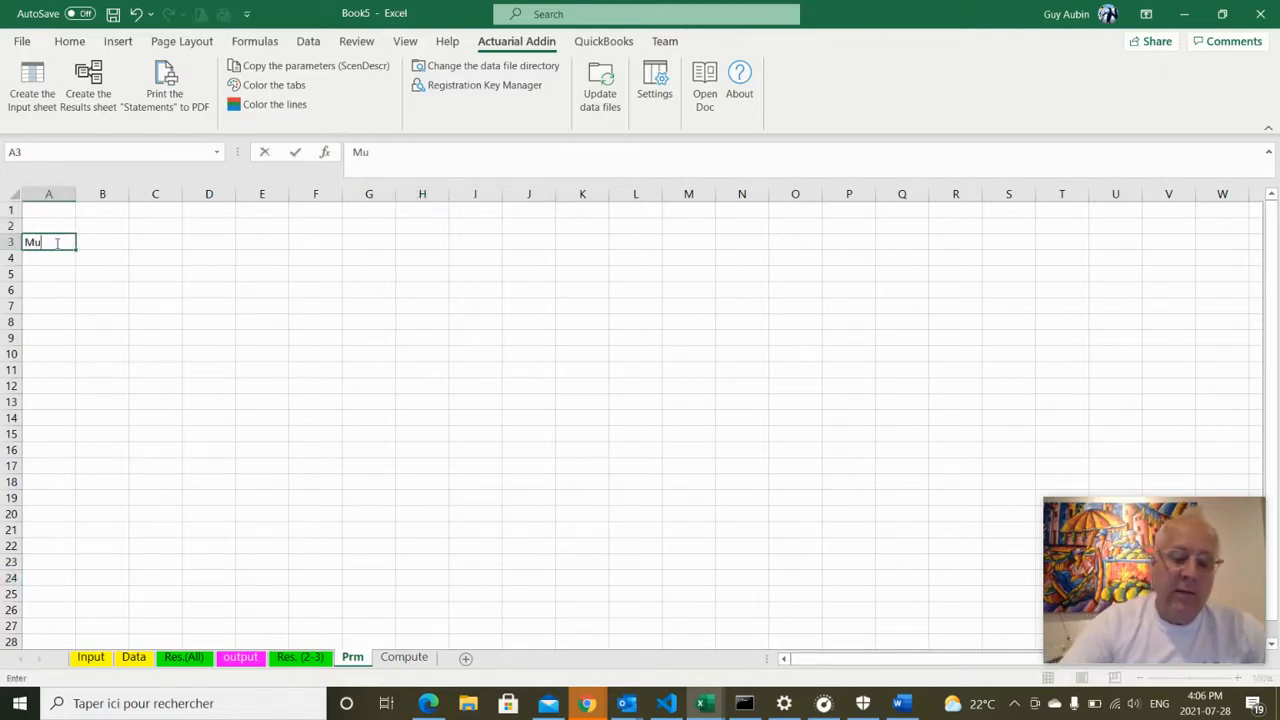
{"action": "type", "text": "lti"}
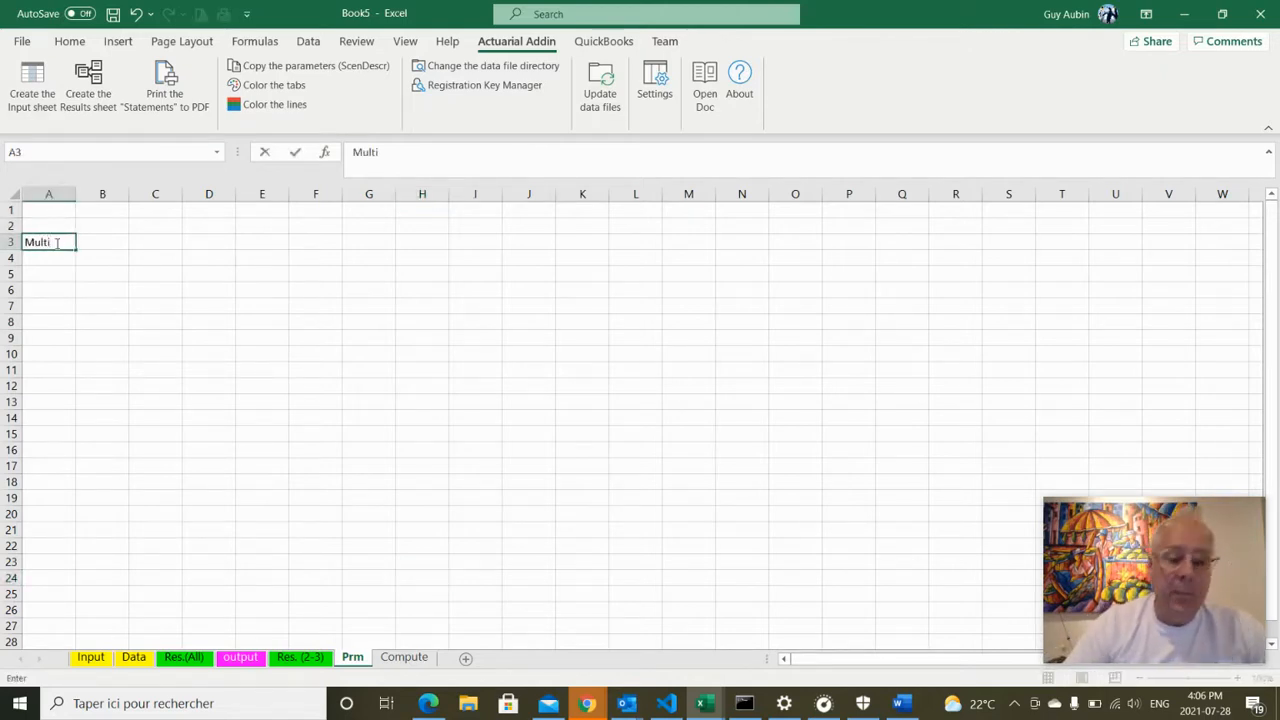
{"action": "type", "text": "plier"}
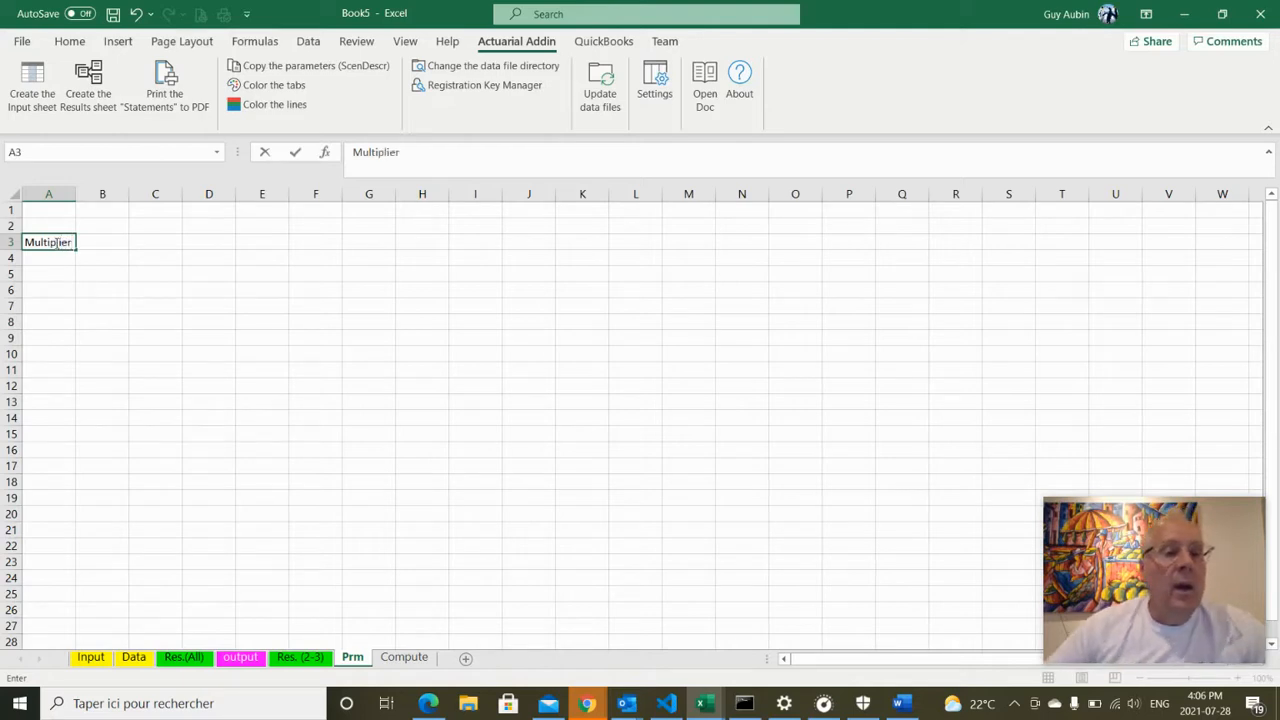
{"action": "left_click", "coordinate": [216, 227]}
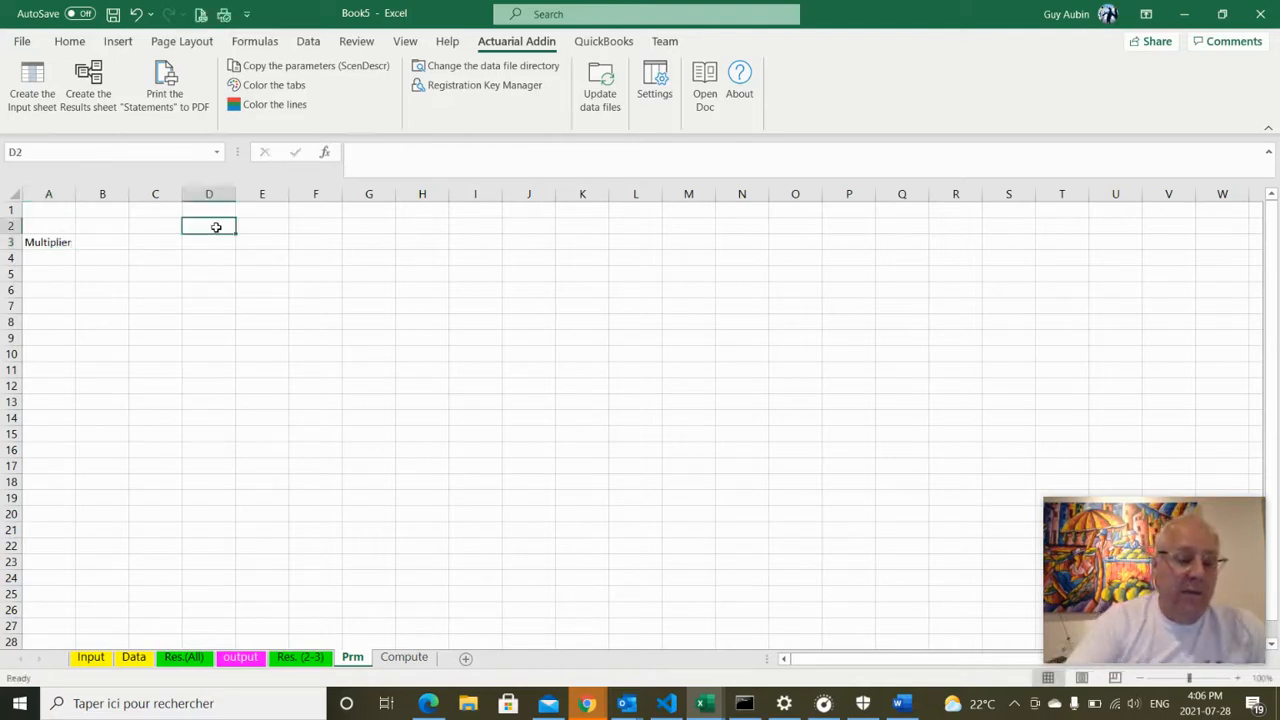
Enter the headings A, B and C in D2:F2
{"action": "type", "text": "A"}
{"action": "key", "text": "Tab"}
{"action": "type", "text": "B"}
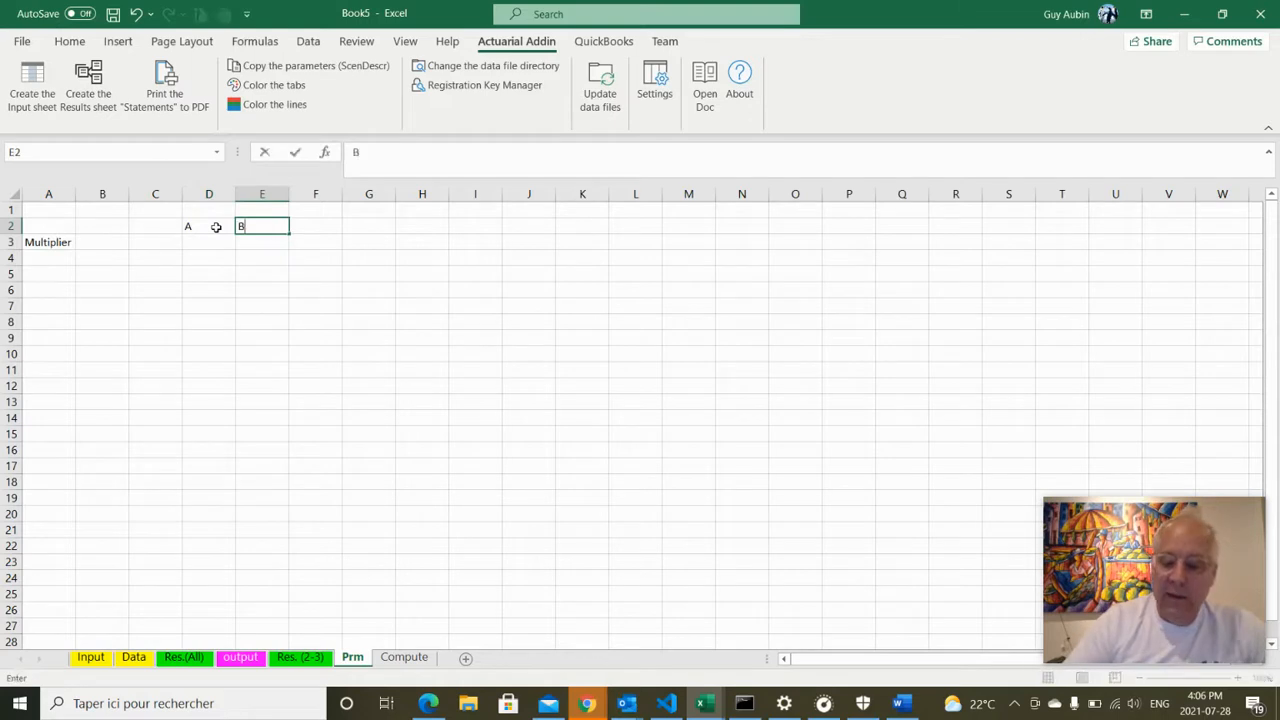
{"action": "key", "text": "Tab"}
{"action": "type", "text": "C"}
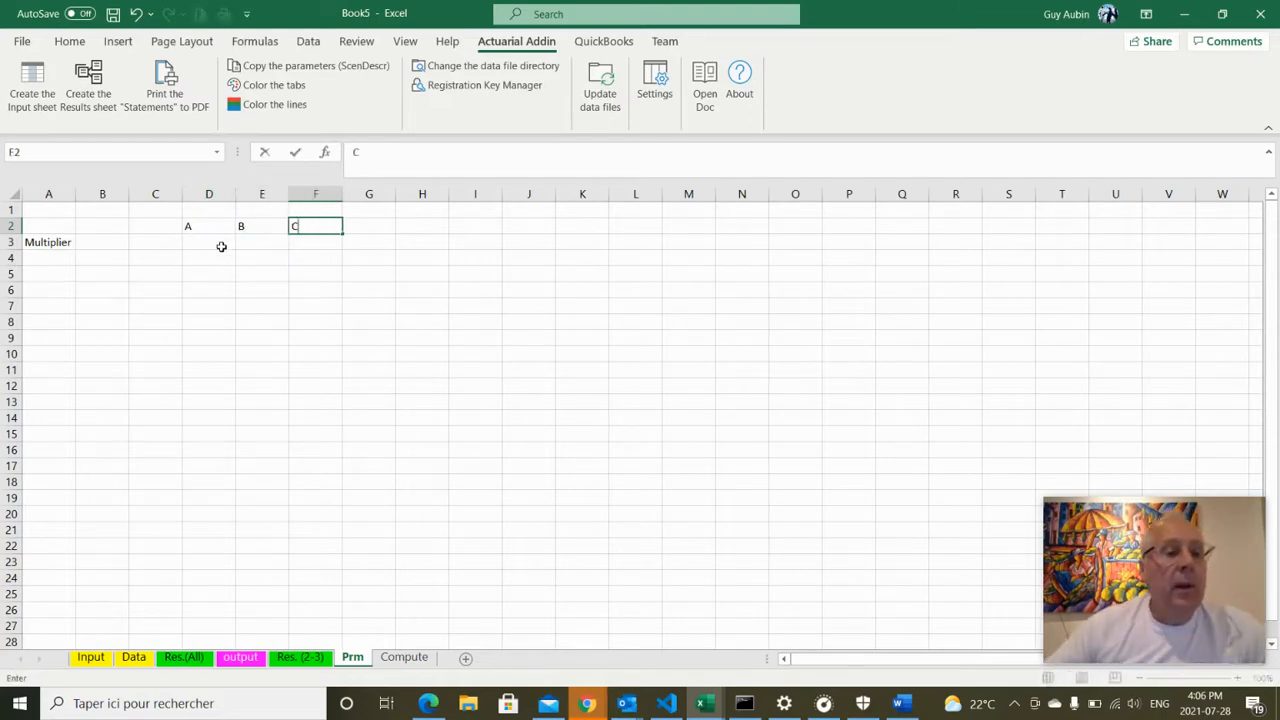
{"action": "left_click", "coordinate": [220, 245]}
Enter multipliers 2, 3 and 4 in D3:F3 and put A in B2
{"action": "type", "text": "2"}
{"action": "key", "text": "Tab"}
{"action": "type", "text": "3"}
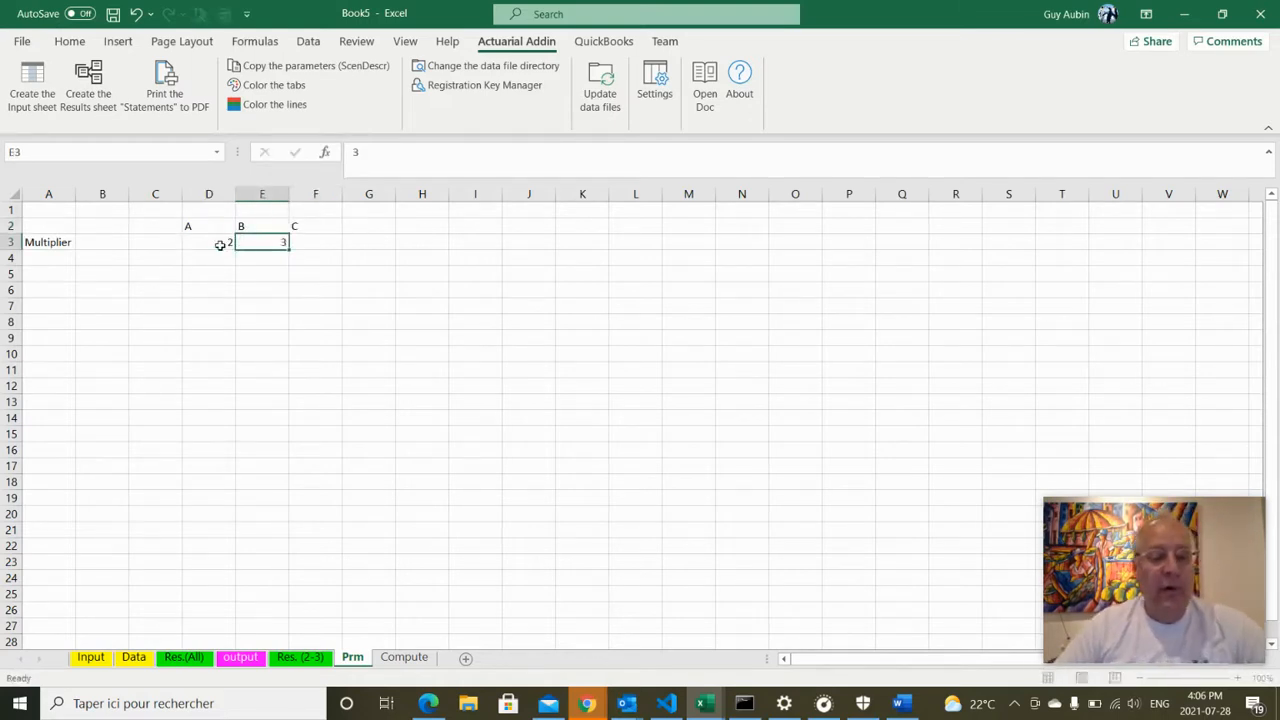
{"action": "key", "text": "Tab"}
{"action": "type", "text": "4"}
{"action": "left_click", "coordinate": [102, 223]}
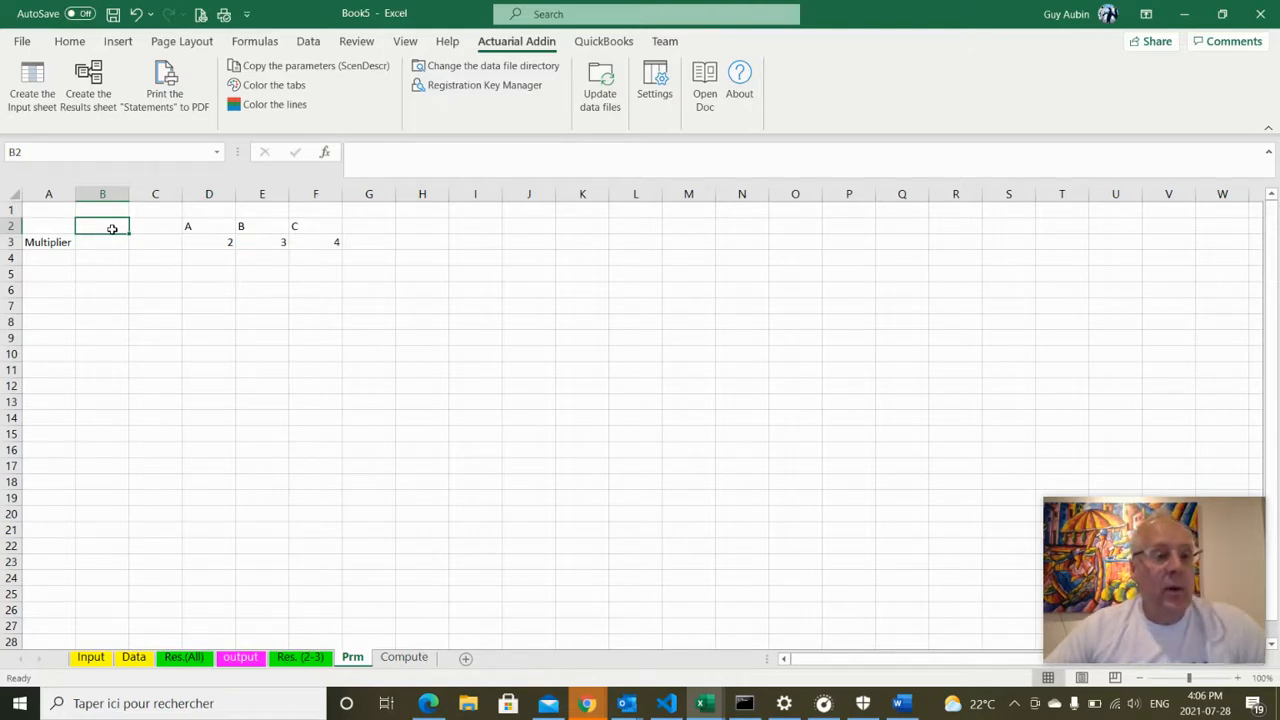
{"action": "type", "text": "A"}
{"action": "left_click", "coordinate": [126, 340]}
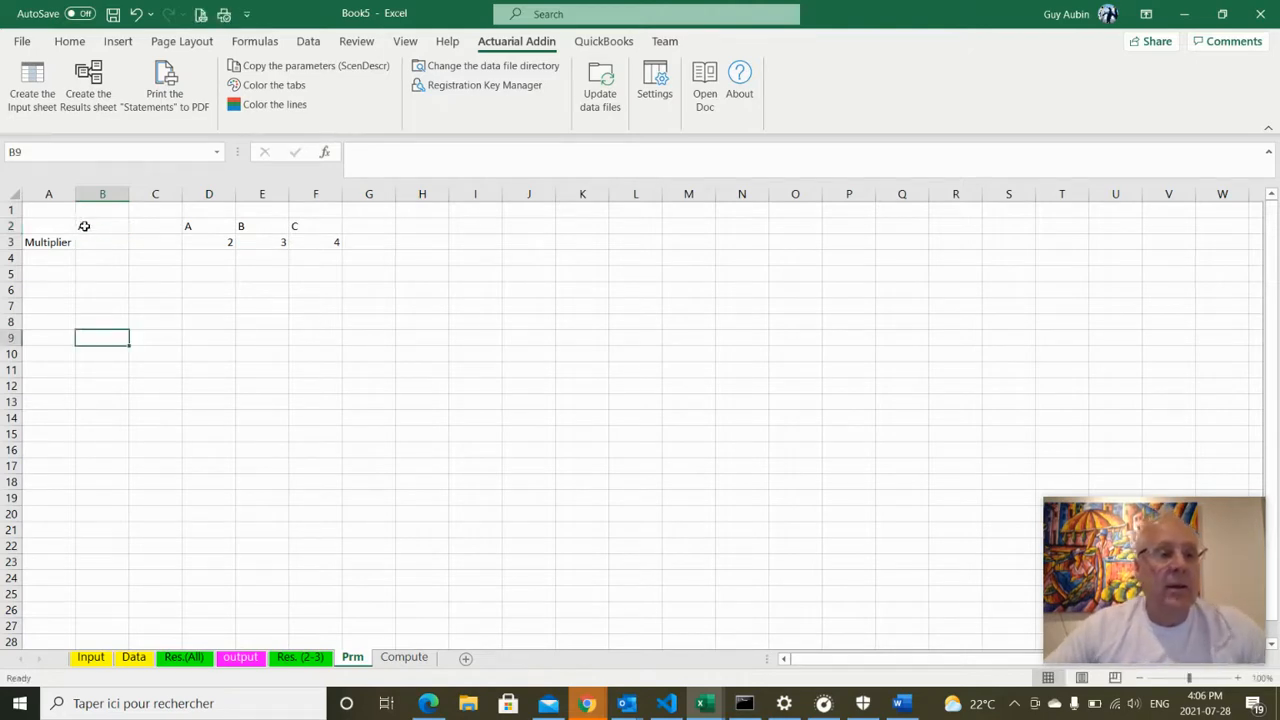
Name cell B2 'scenario' via the Name Box
{"action": "left_click", "coordinate": [86, 226]}
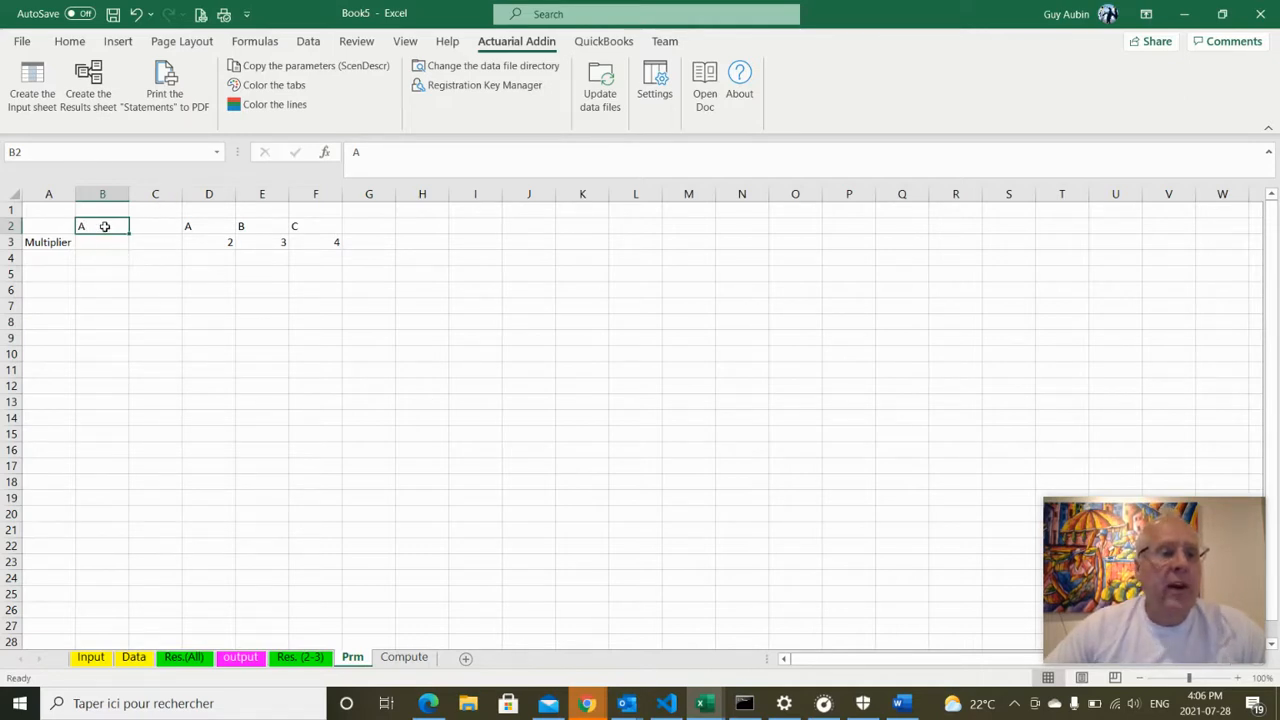
{"action": "left_click", "coordinate": [110, 308]}
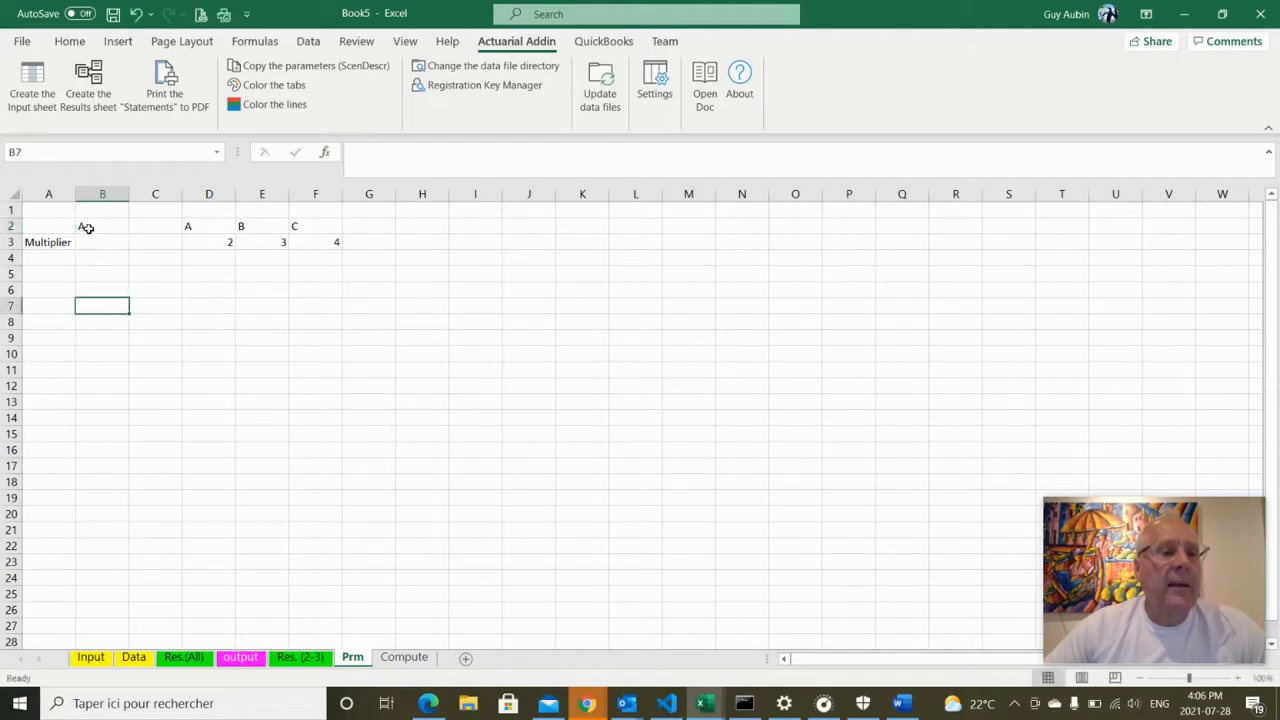
{"action": "left_click", "coordinate": [87, 228]}
{"action": "left_click", "coordinate": [66, 149]}
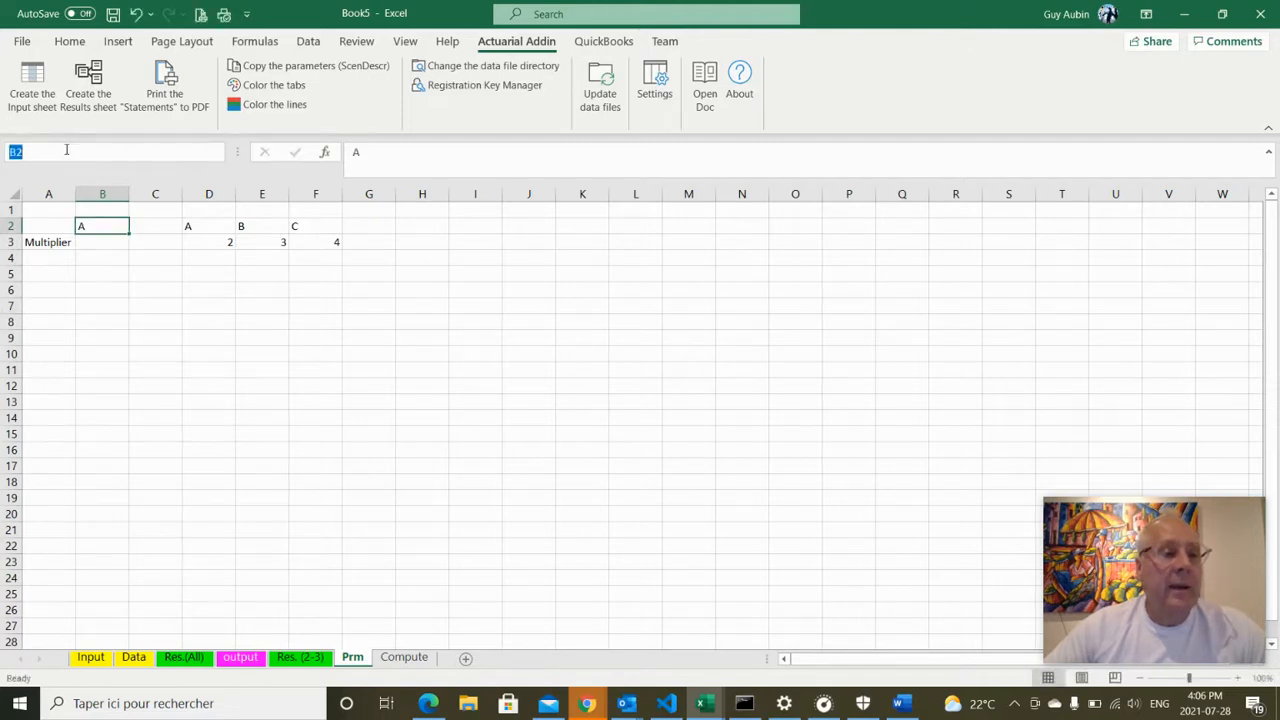
{"action": "type", "text": "scena"}
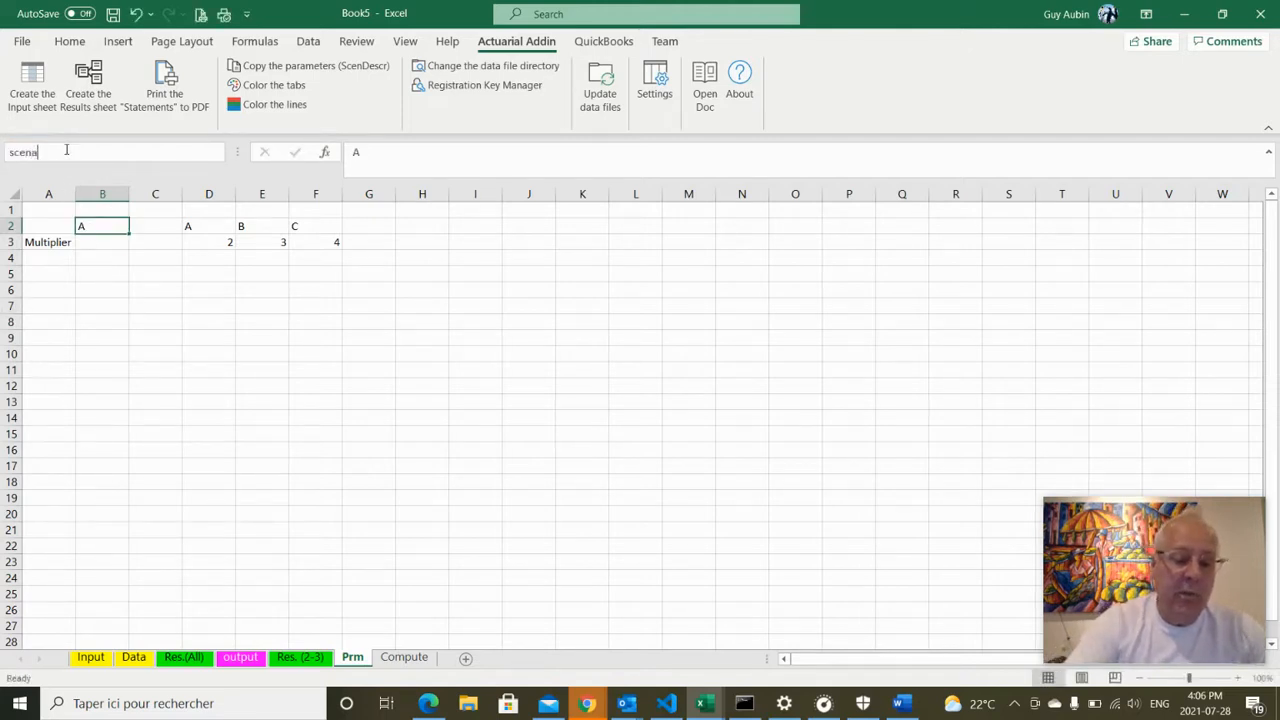
{"action": "type", "text": "rio"}
{"action": "key", "text": "Return"}
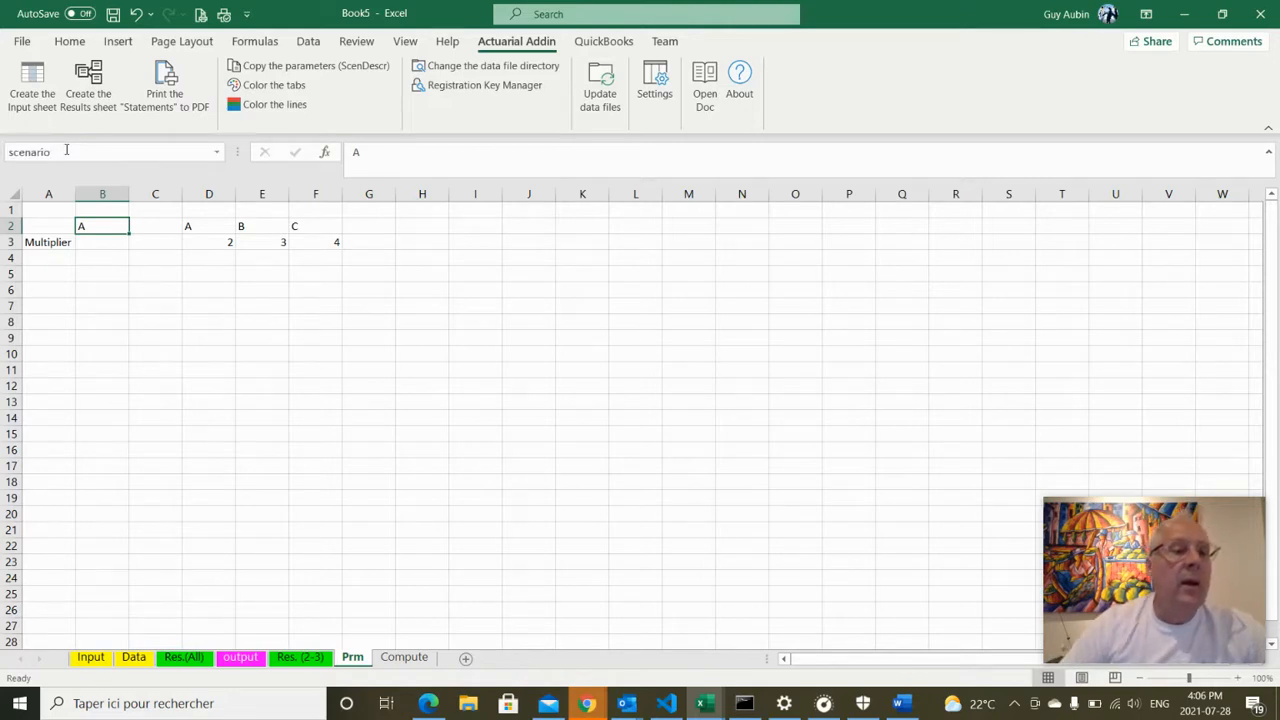
Name the D2:F3 multiplier table '_tabPrm' via the Name Box
{"action": "left_click", "coordinate": [190, 227]}
{"action": "left_click", "coordinate": [328, 244], "text": "shift"}
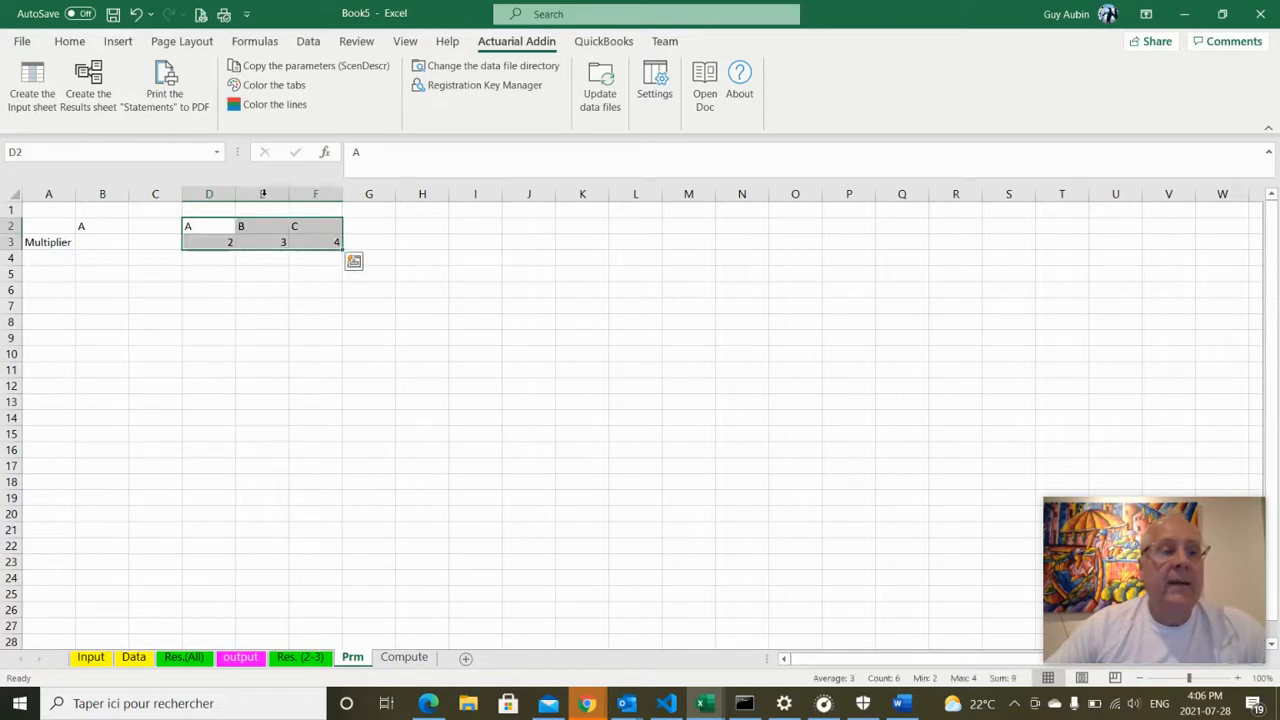
{"action": "left_click", "coordinate": [57, 156]}
{"action": "type", "text": "_"}
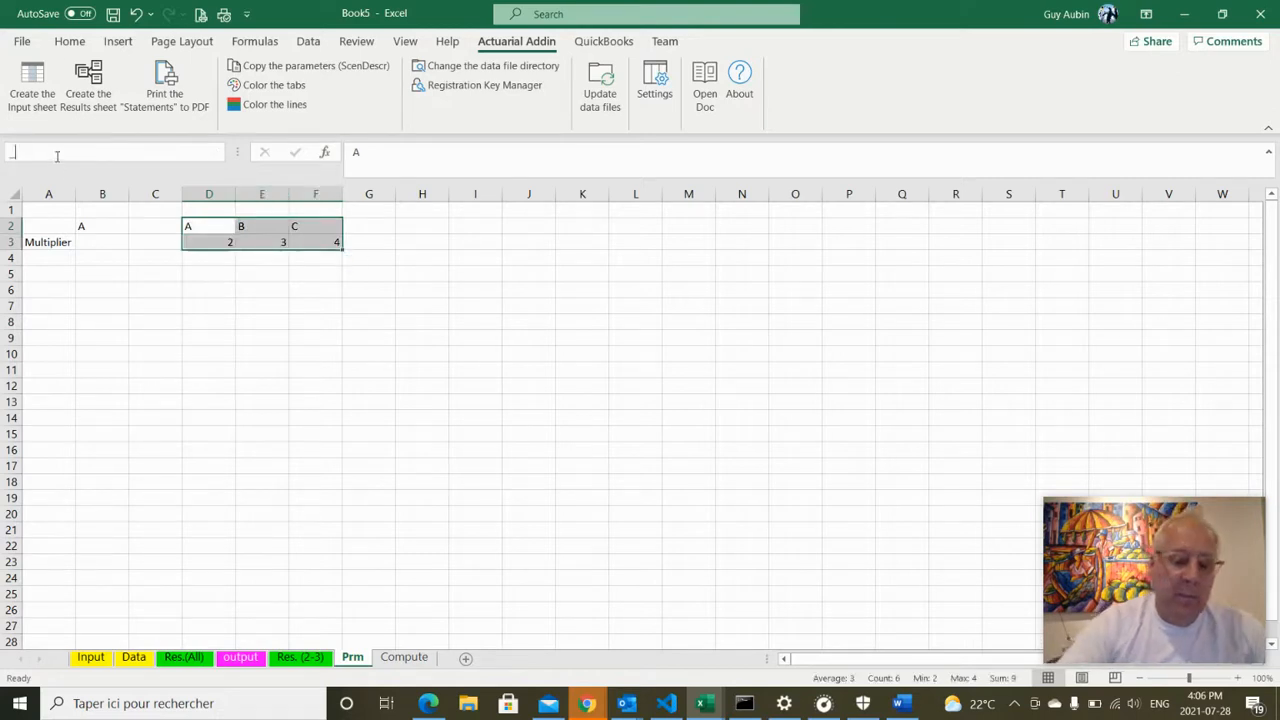
{"action": "type", "text": "tabPrm"}
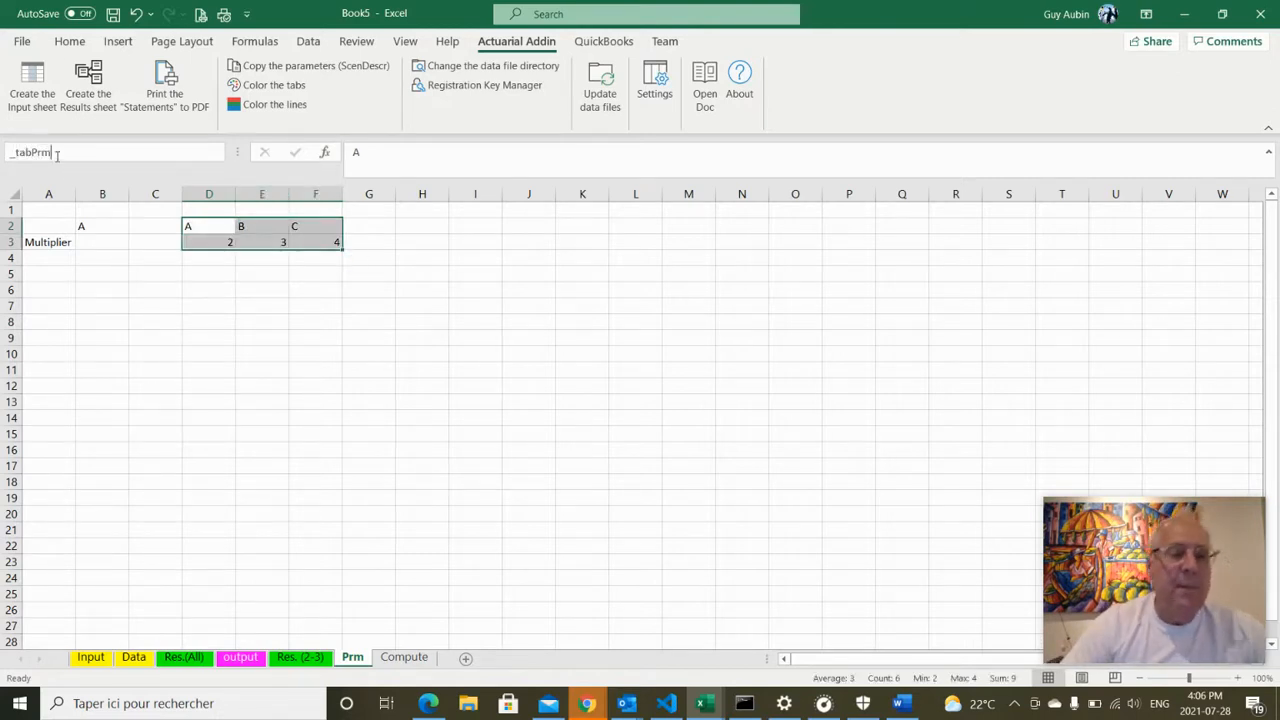
{"action": "key", "text": "Return"}
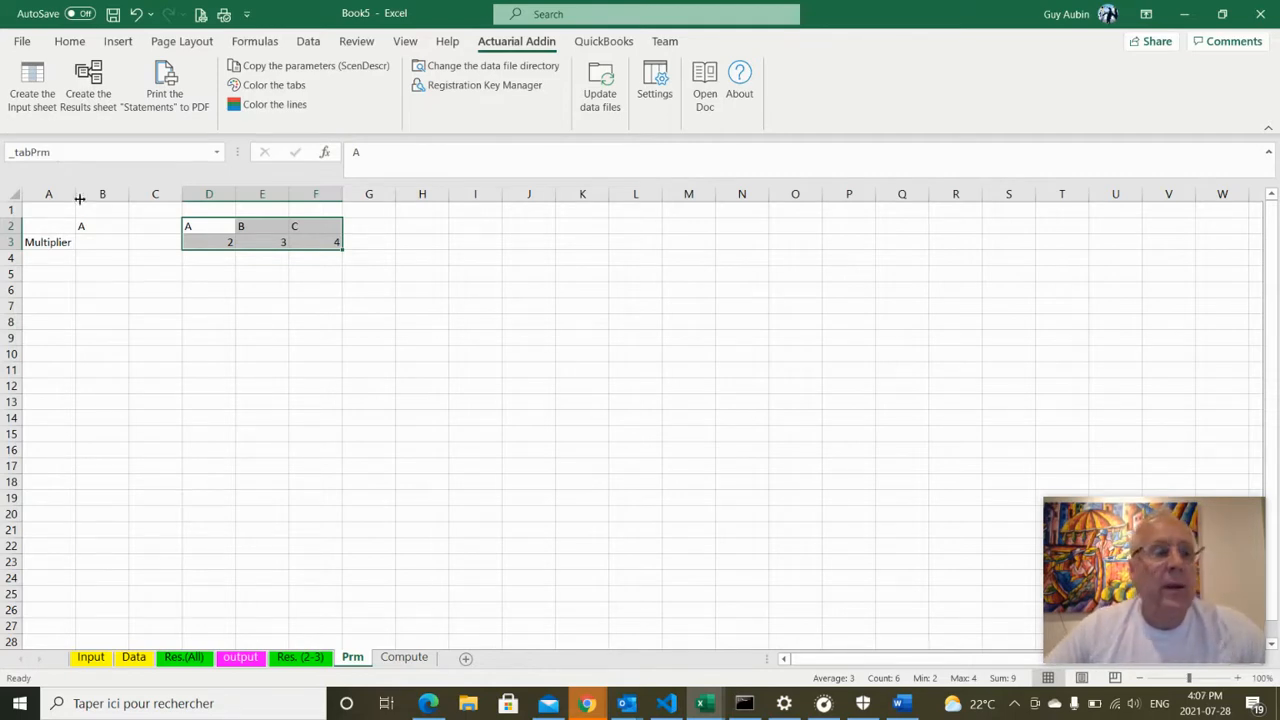
{"action": "left_click", "coordinate": [120, 246]}
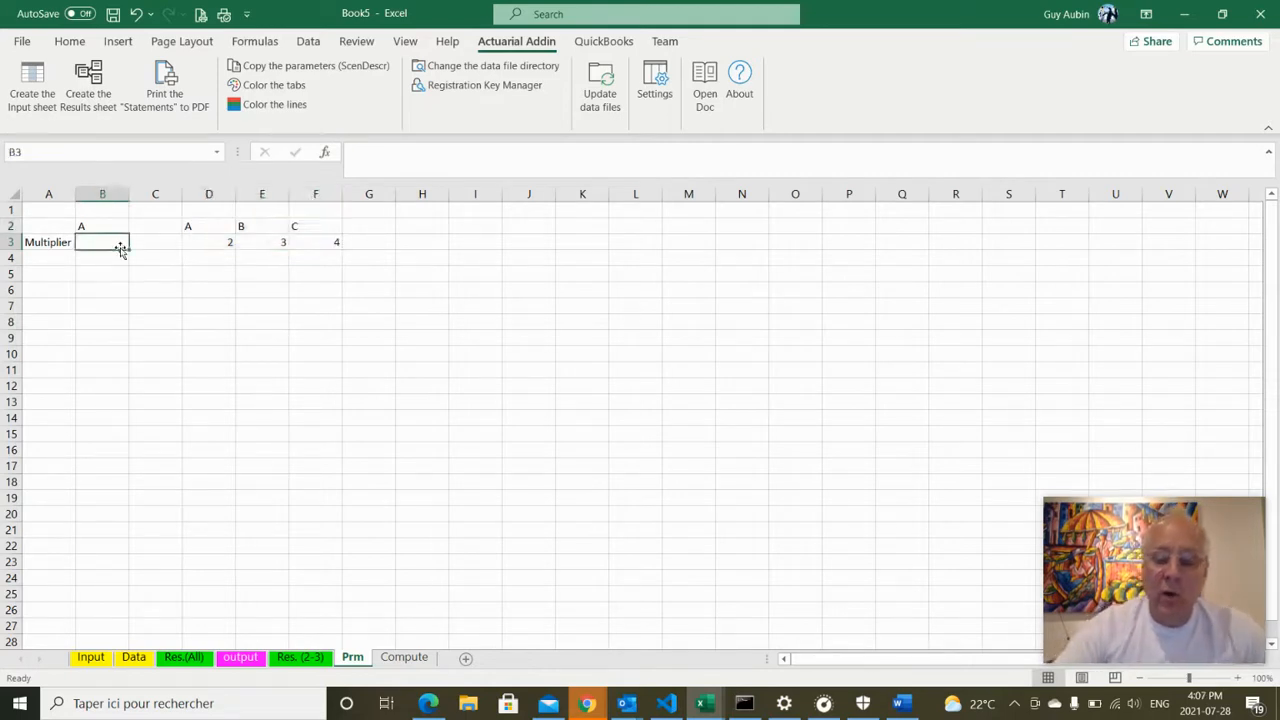
Enter =HLOOKUP(scenario,_tabPrm,2,FALSE) in B3, returning multiplier 2
{"action": "type", "text": "="}
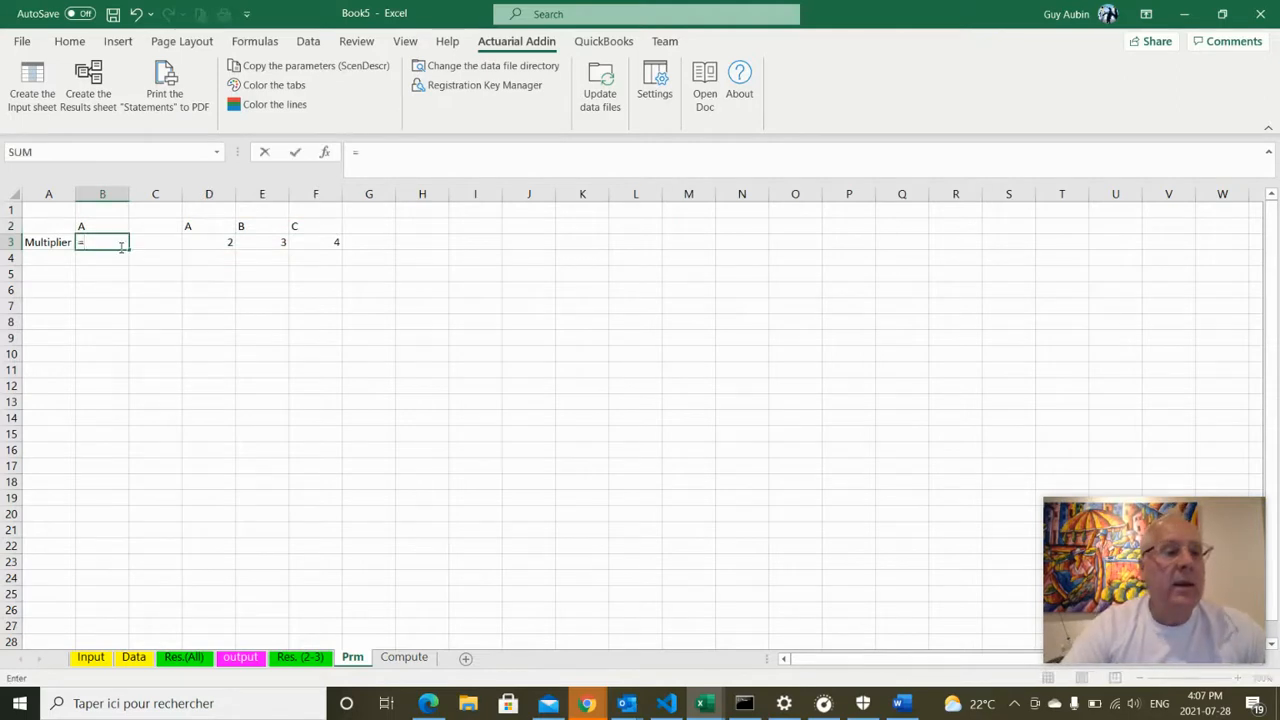
{"action": "type", "text": "hl"}
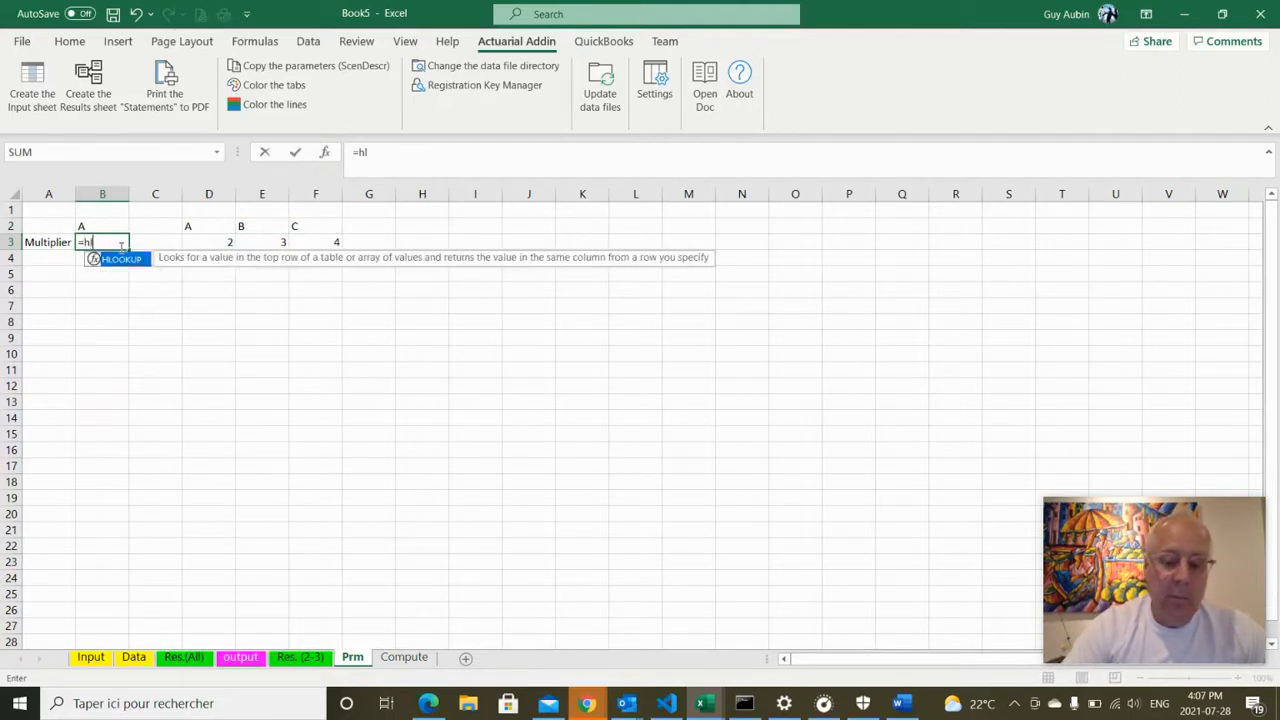
{"action": "type", "text": "ookup("}
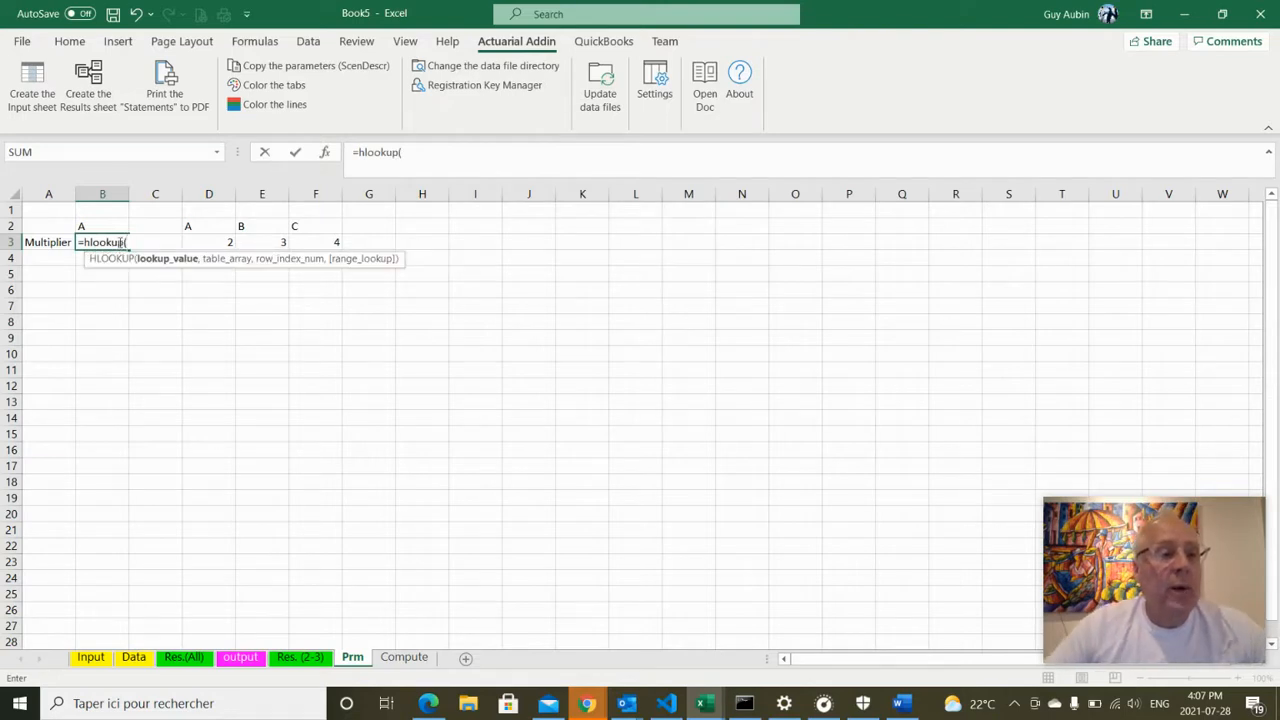
{"action": "left_click", "coordinate": [115, 226]}
{"action": "type", "text": ","}
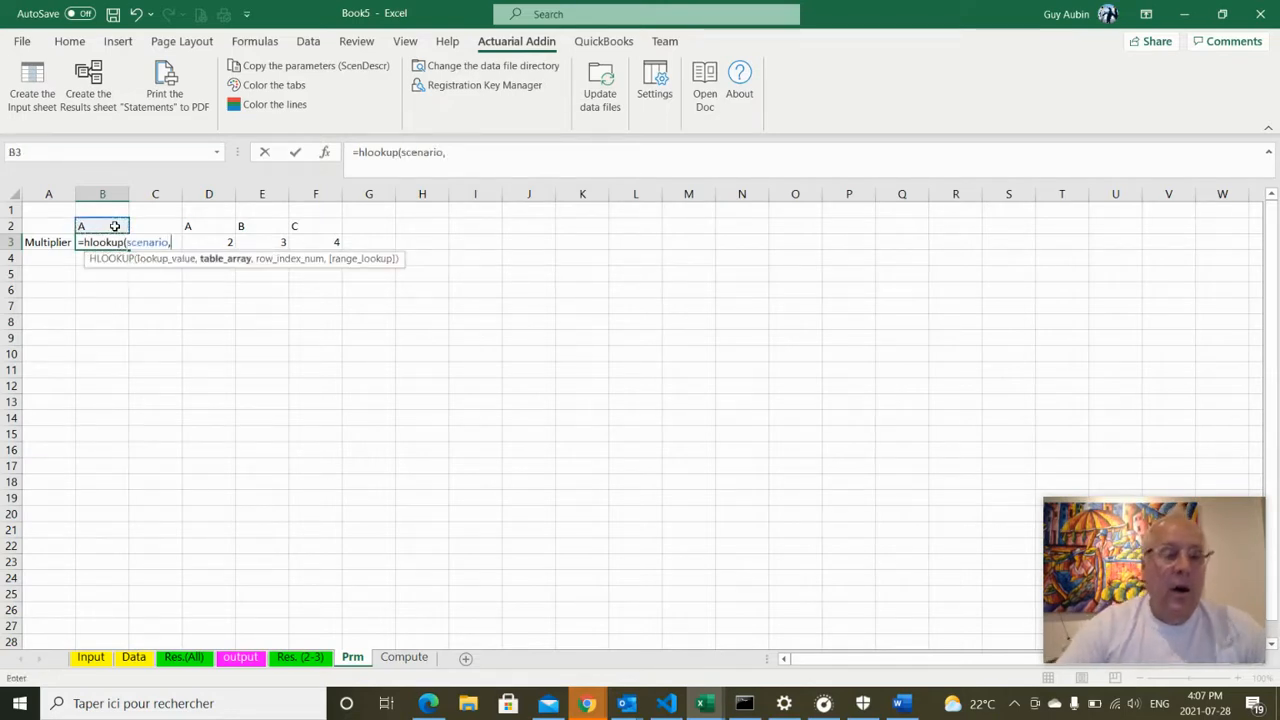
{"action": "type", "text": "_tab"}
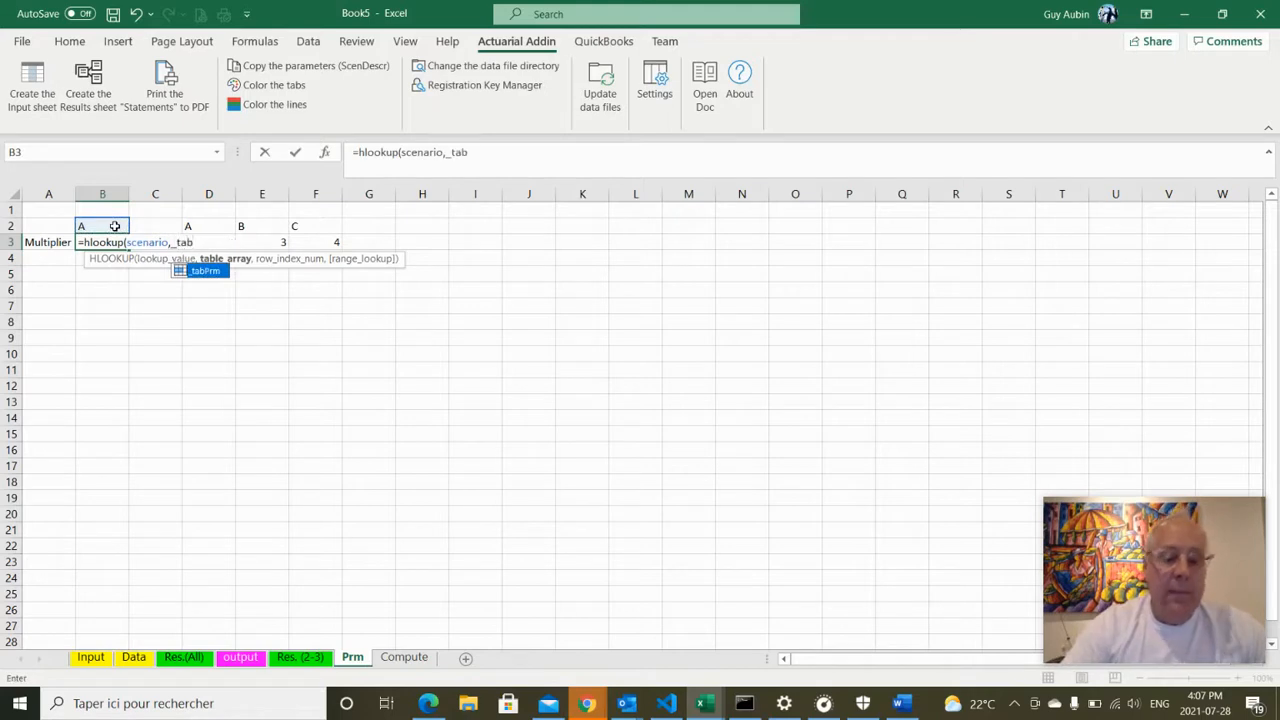
{"action": "type", "text": "Prm"}
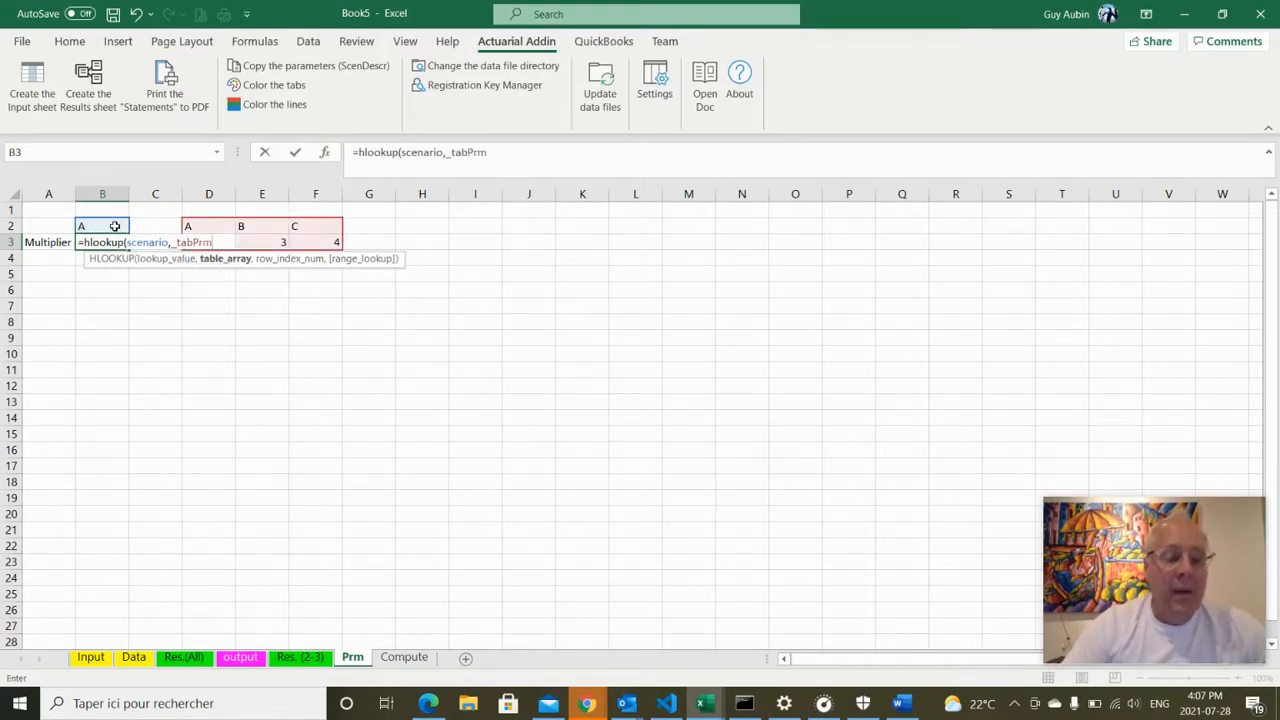
{"action": "type", "text": ",2"}
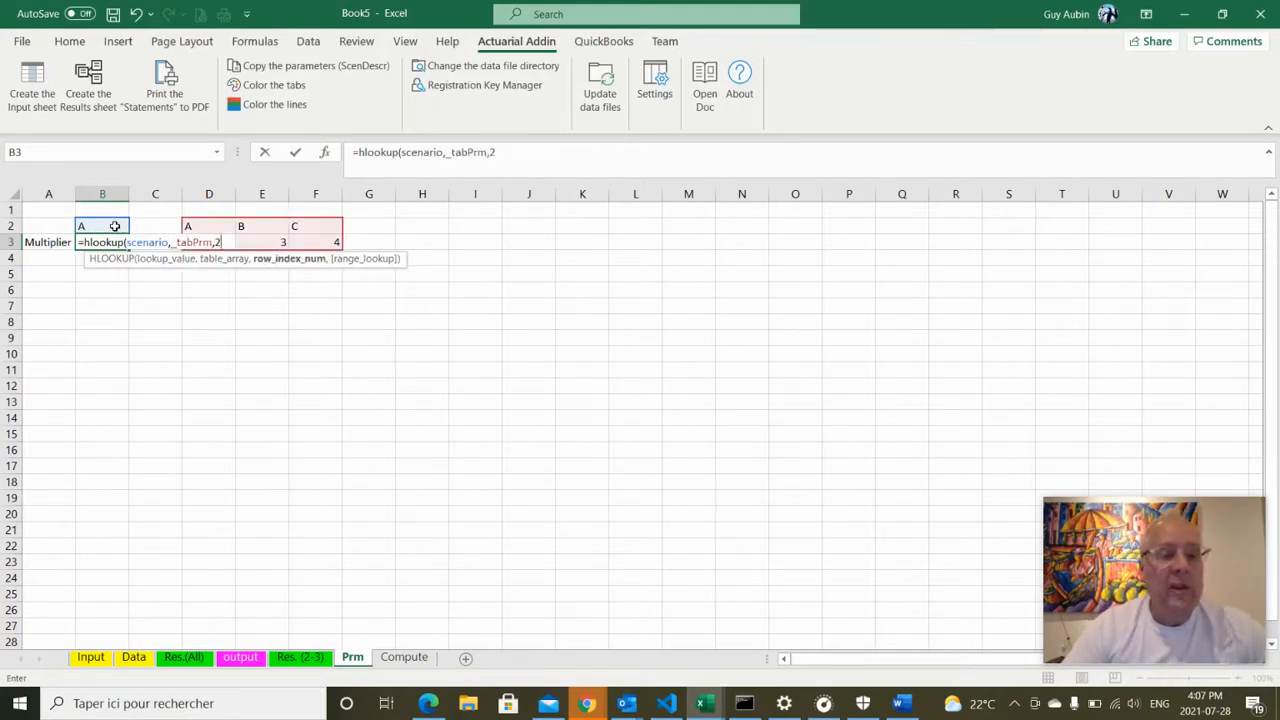
{"action": "type", "text": ","}
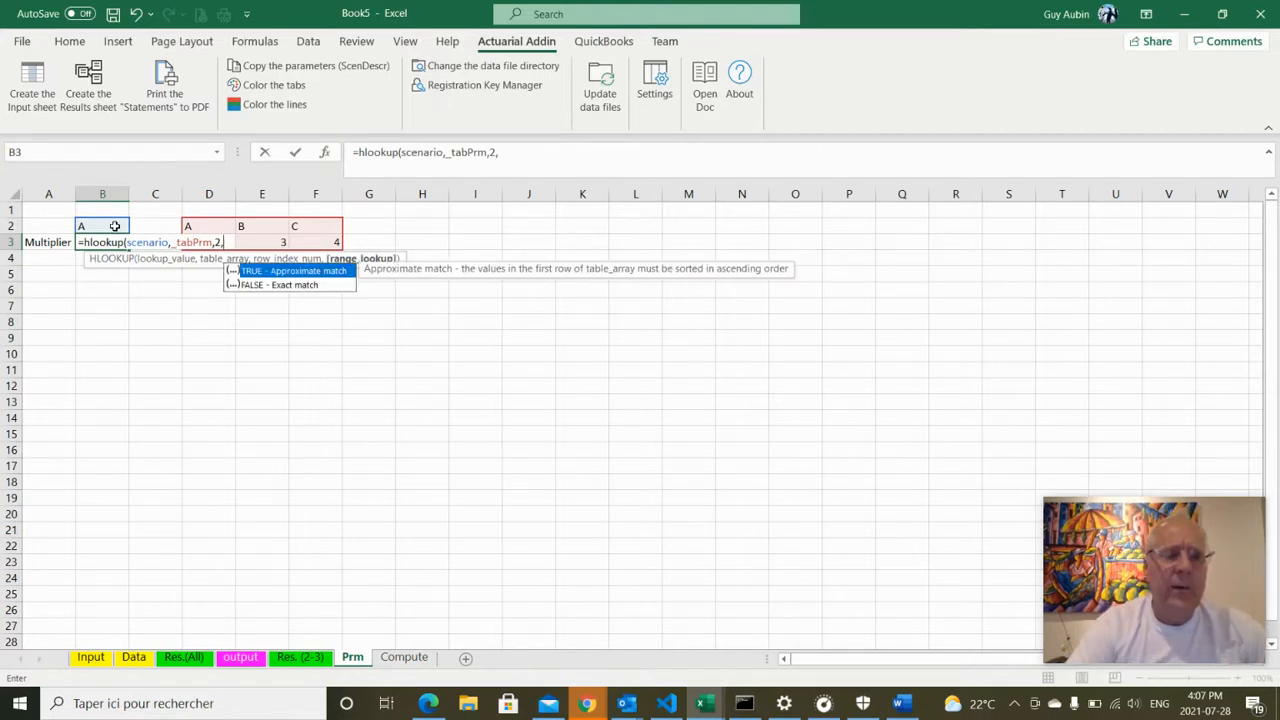
{"action": "type", "text": "false"}
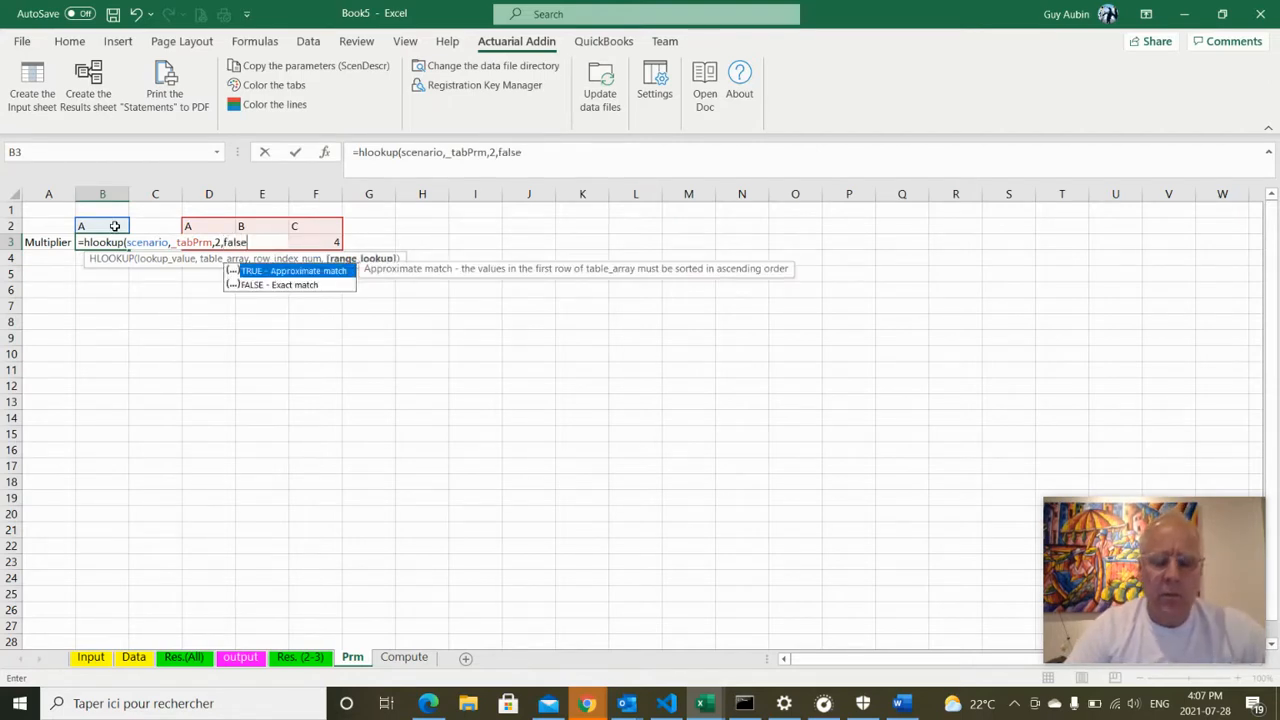
{"action": "type", "text": ")"}
{"action": "key", "text": "Return"}
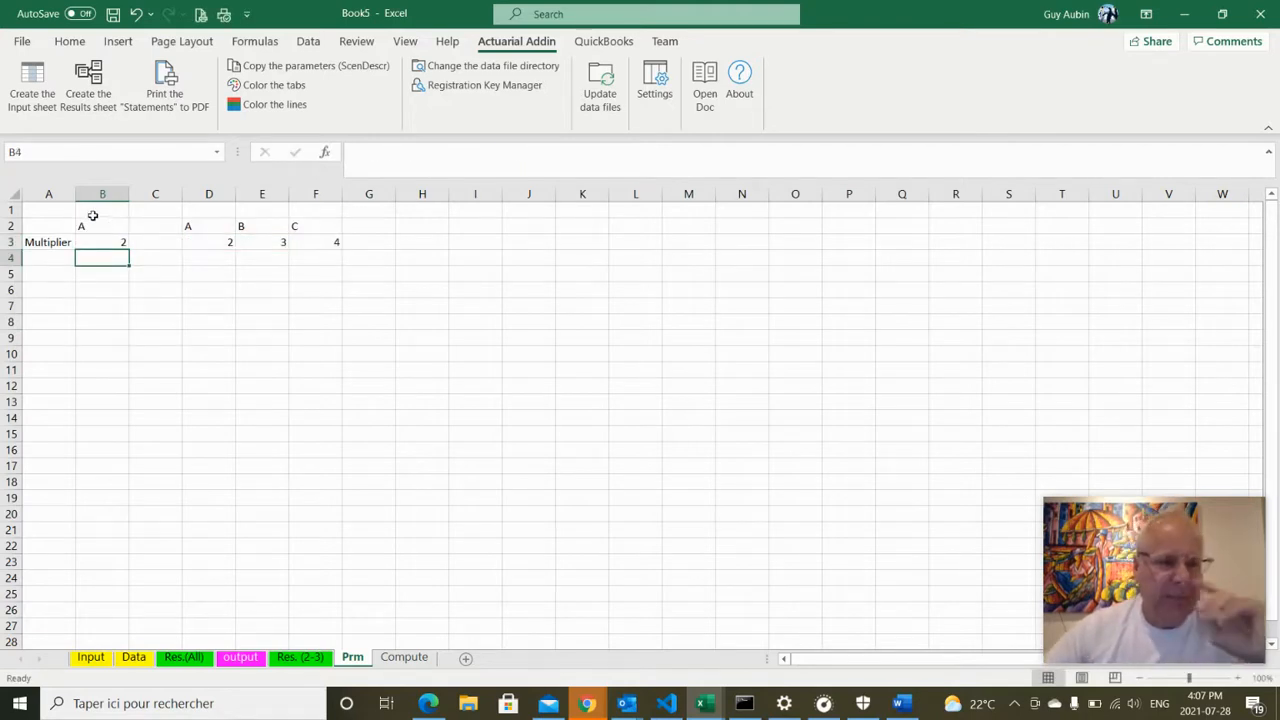
Right-align the labels in row 2
{"action": "left_click", "coordinate": [6, 226]}
{"action": "left_click", "coordinate": [66, 42]}
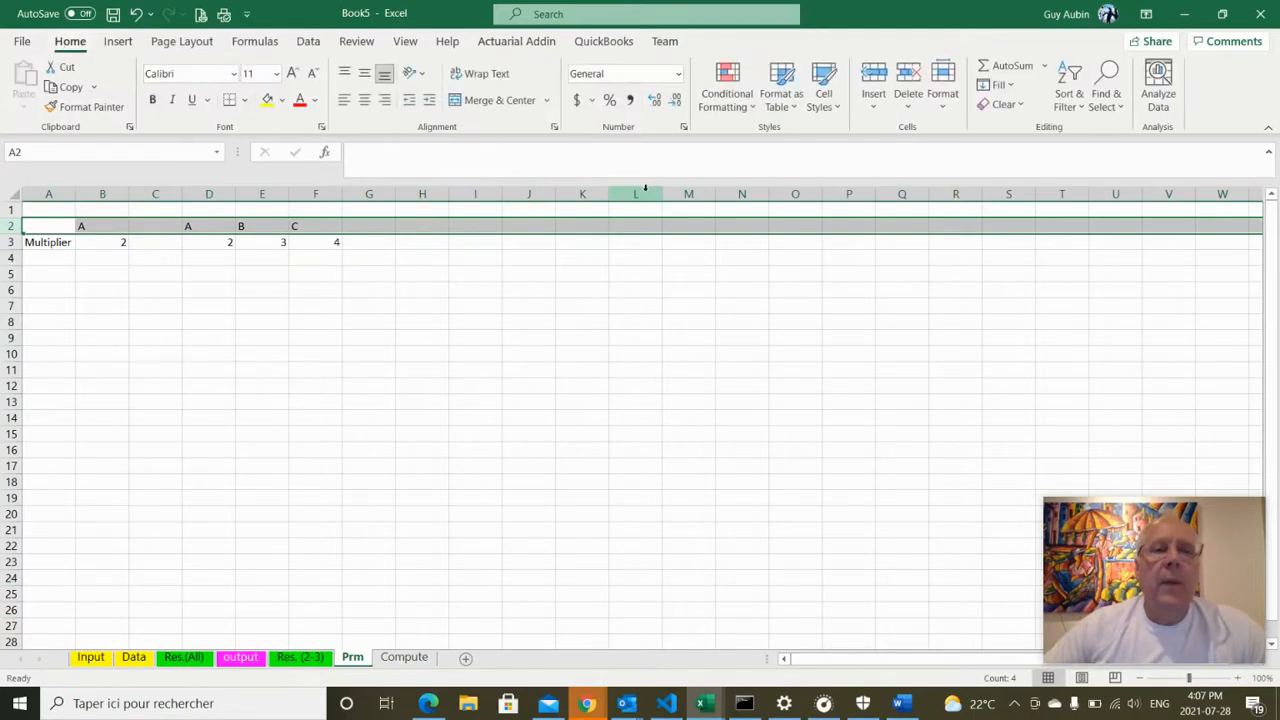
{"action": "left_click", "coordinate": [384, 100]}
{"action": "left_click", "coordinate": [475, 401]}
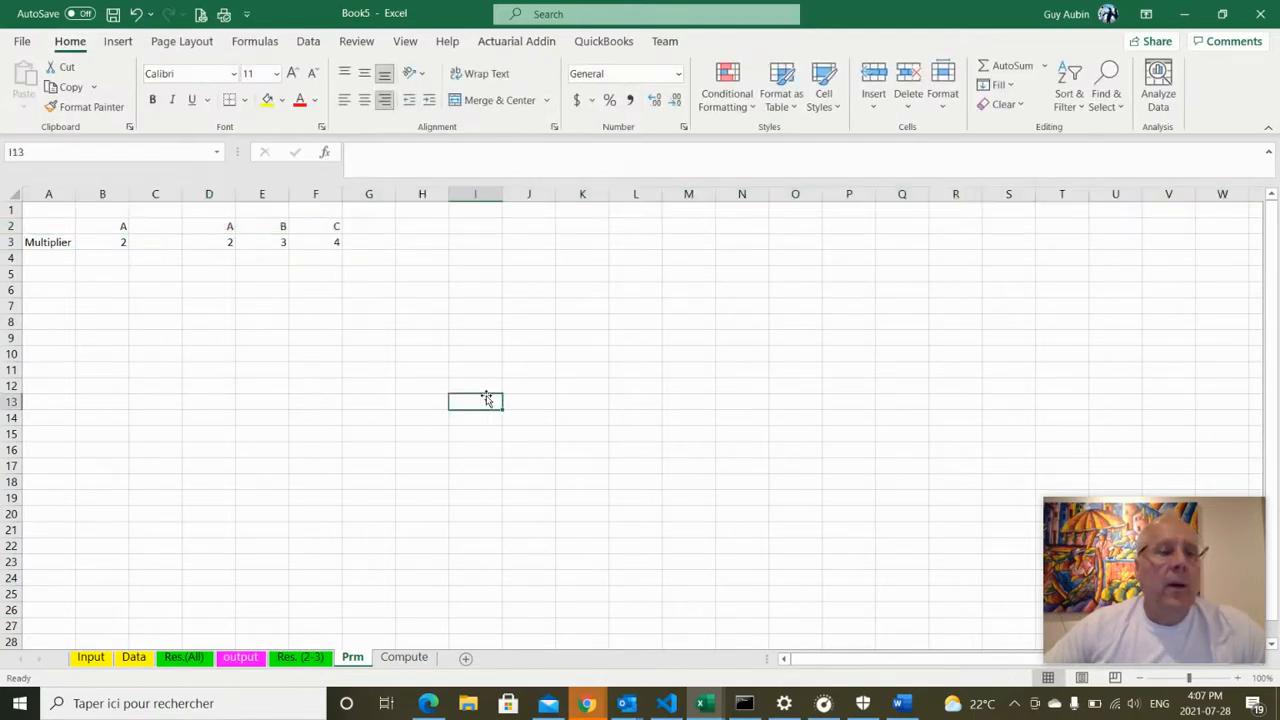
Change the scenario in B2 to B and confirm the multiplier updates to 3
{"action": "left_click", "coordinate": [113, 241]}
{"action": "left_click", "coordinate": [115, 226]}
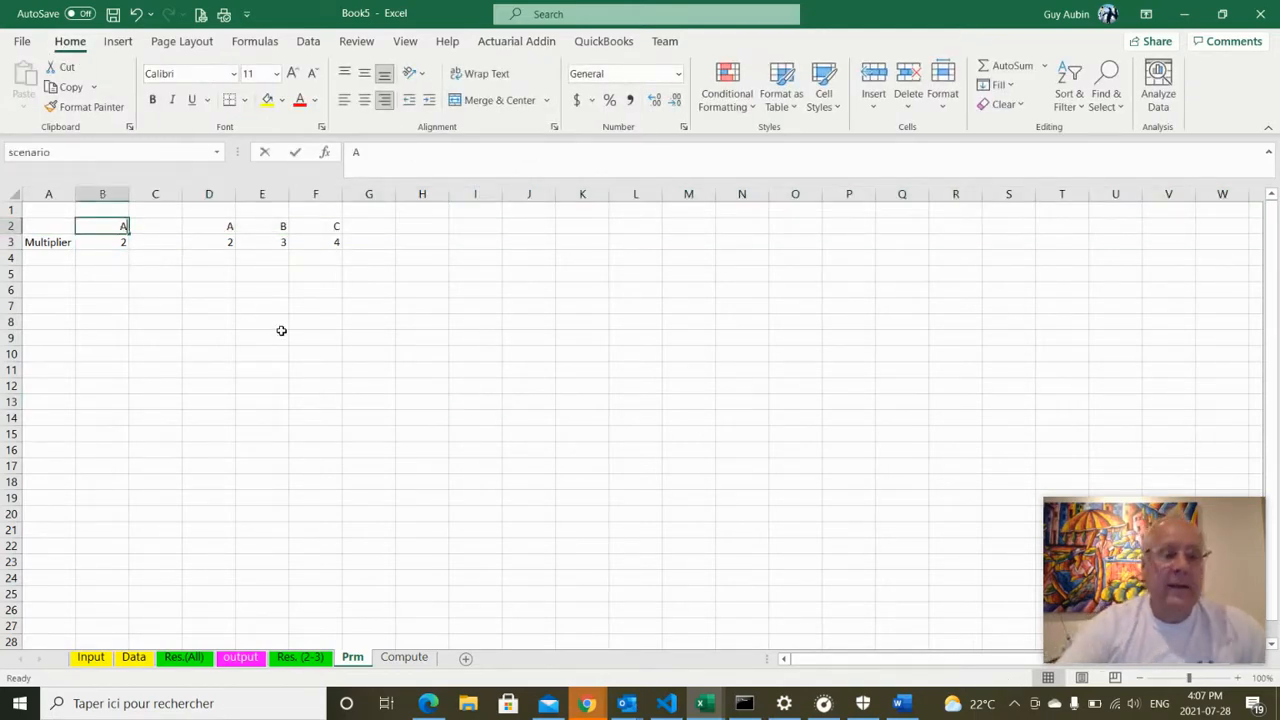
{"action": "type", "text": "B"}
{"action": "left_click", "coordinate": [241, 384]}
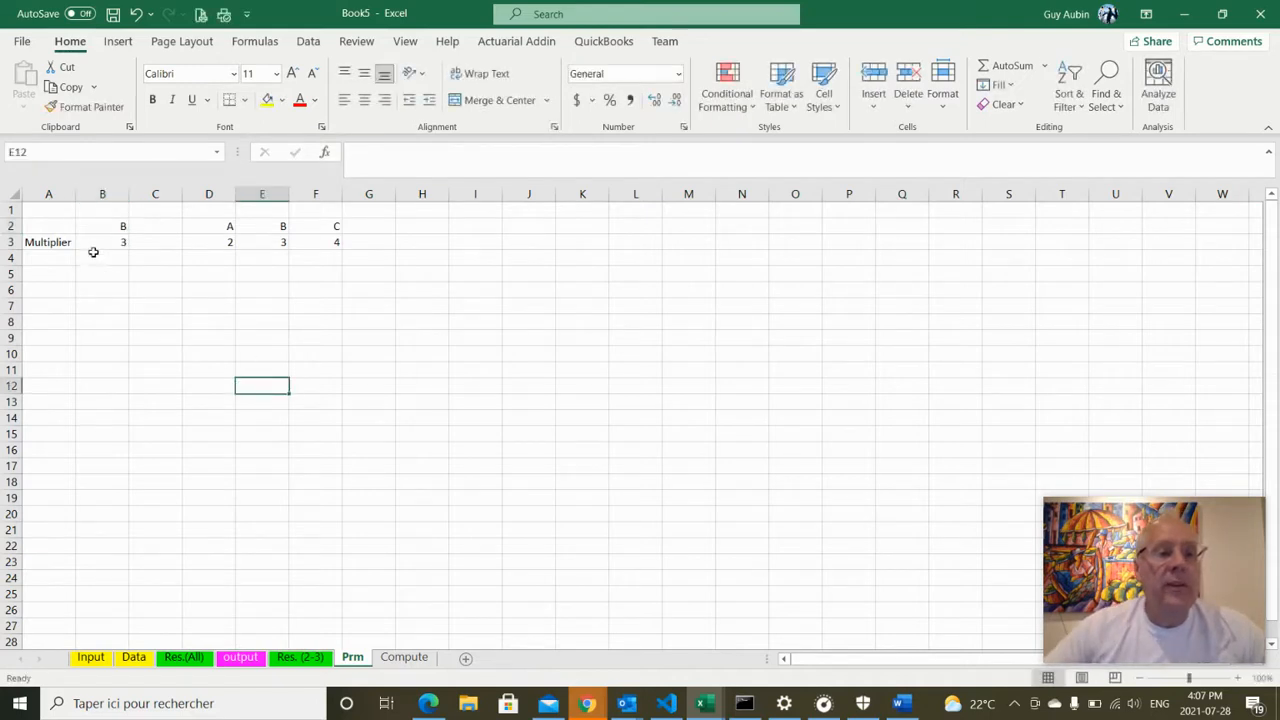
{"action": "left_click", "coordinate": [108, 243]}
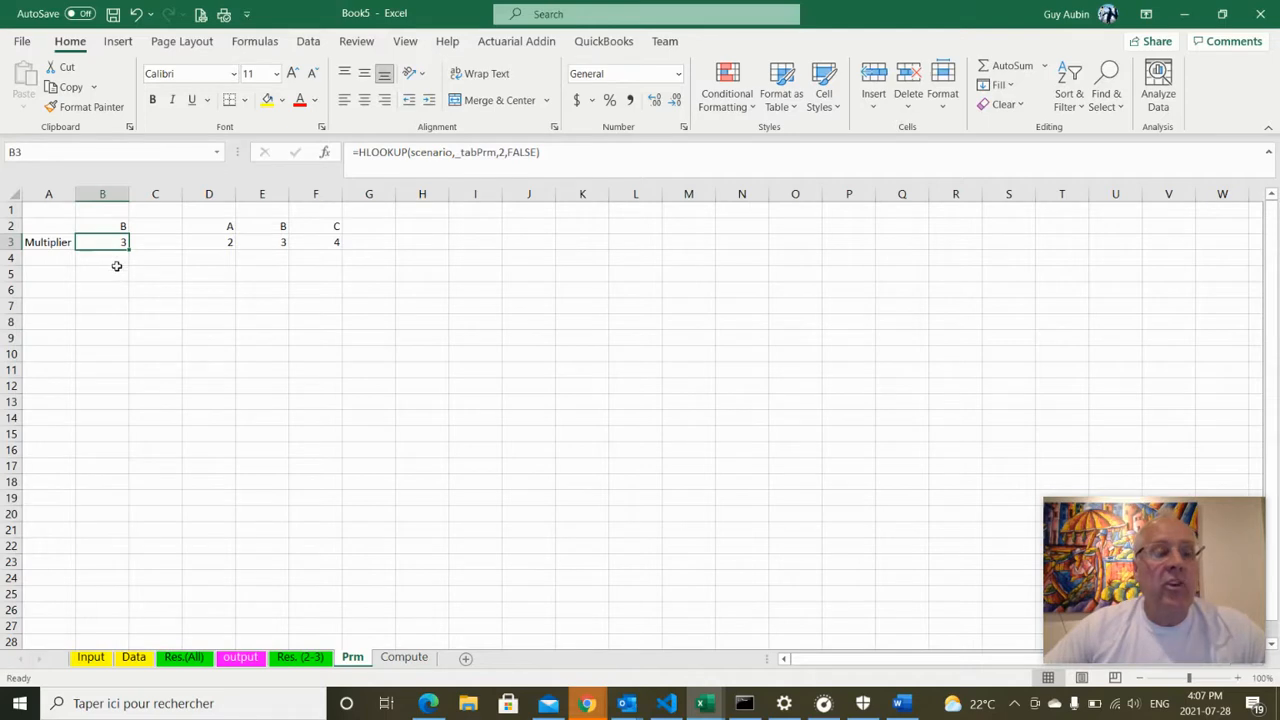
Name Prm cell B3 '_multiplier', verify the cell names, and switch to Compute
{"action": "left_click", "coordinate": [47, 150]}
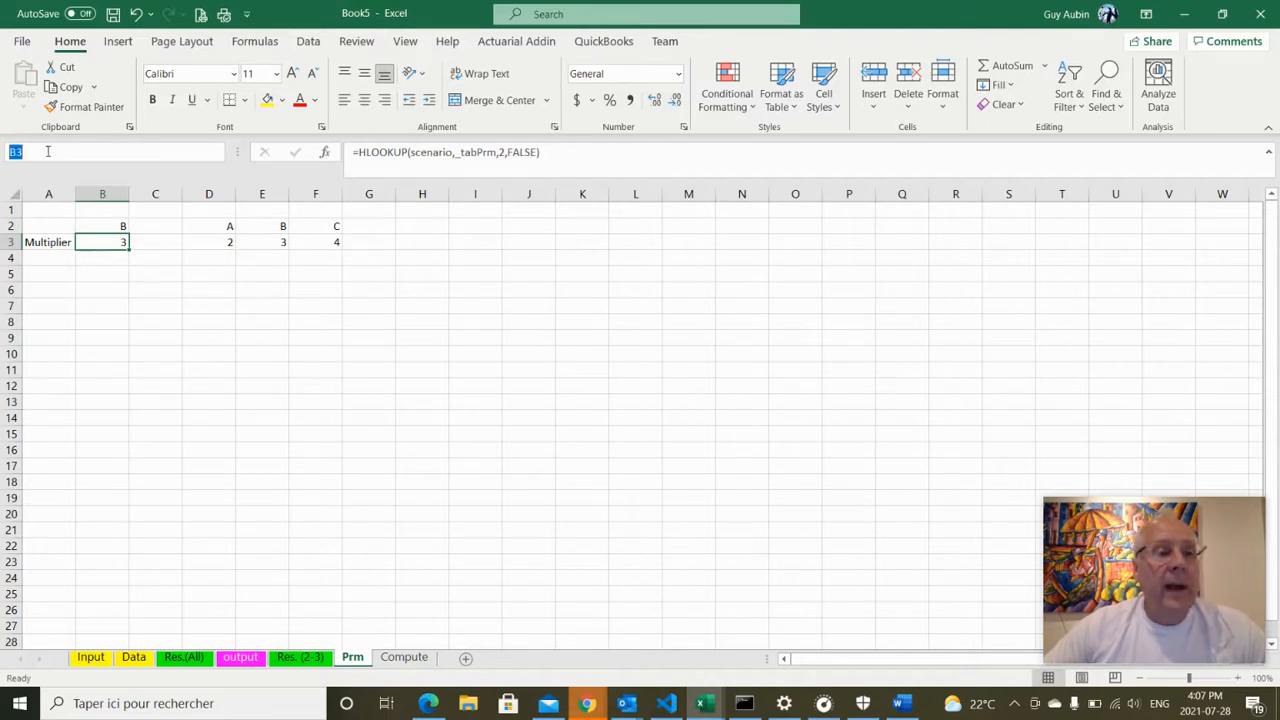
{"action": "type", "text": "_mu"}
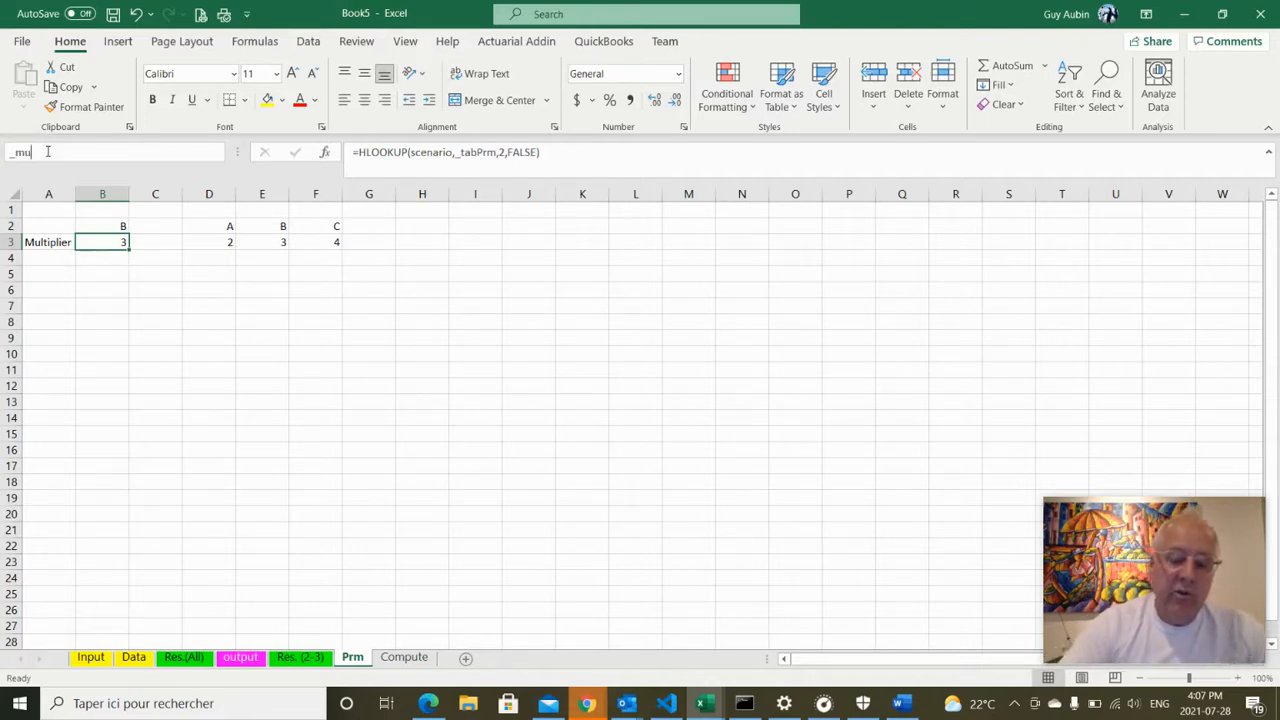
{"action": "type", "text": "ltiplie"}
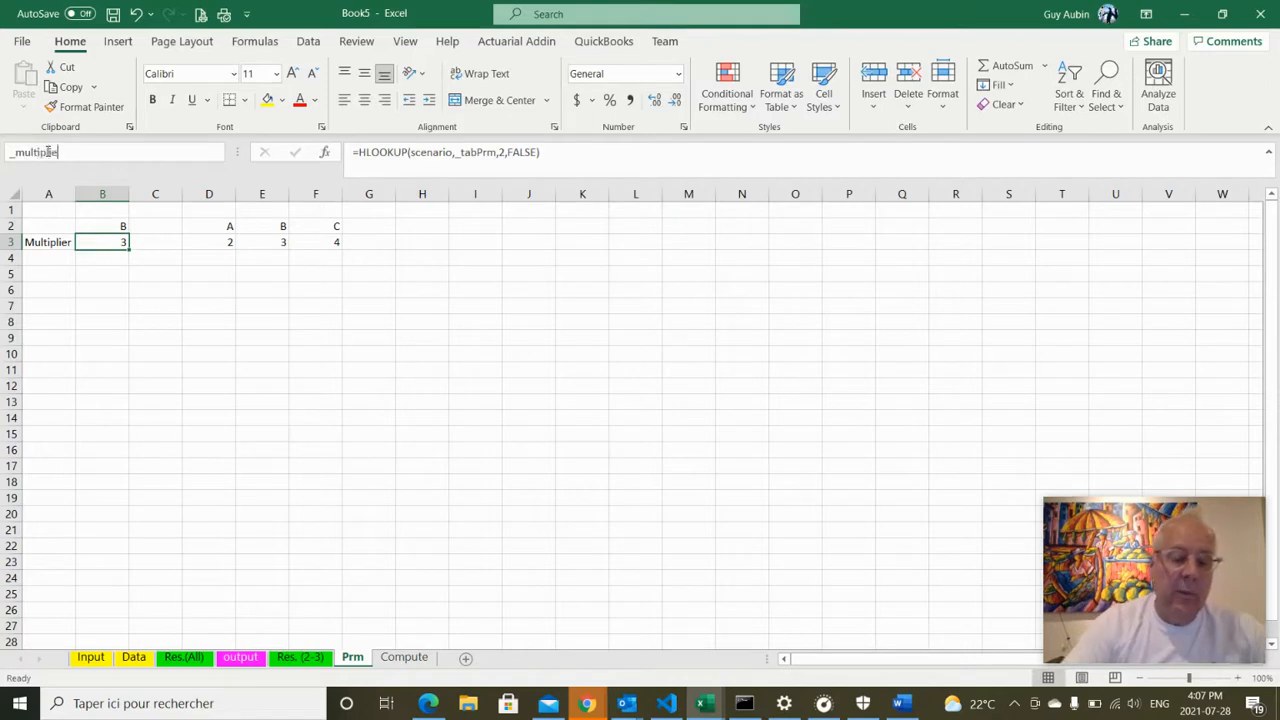
{"action": "type", "text": "r"}
{"action": "key", "text": "Return"}
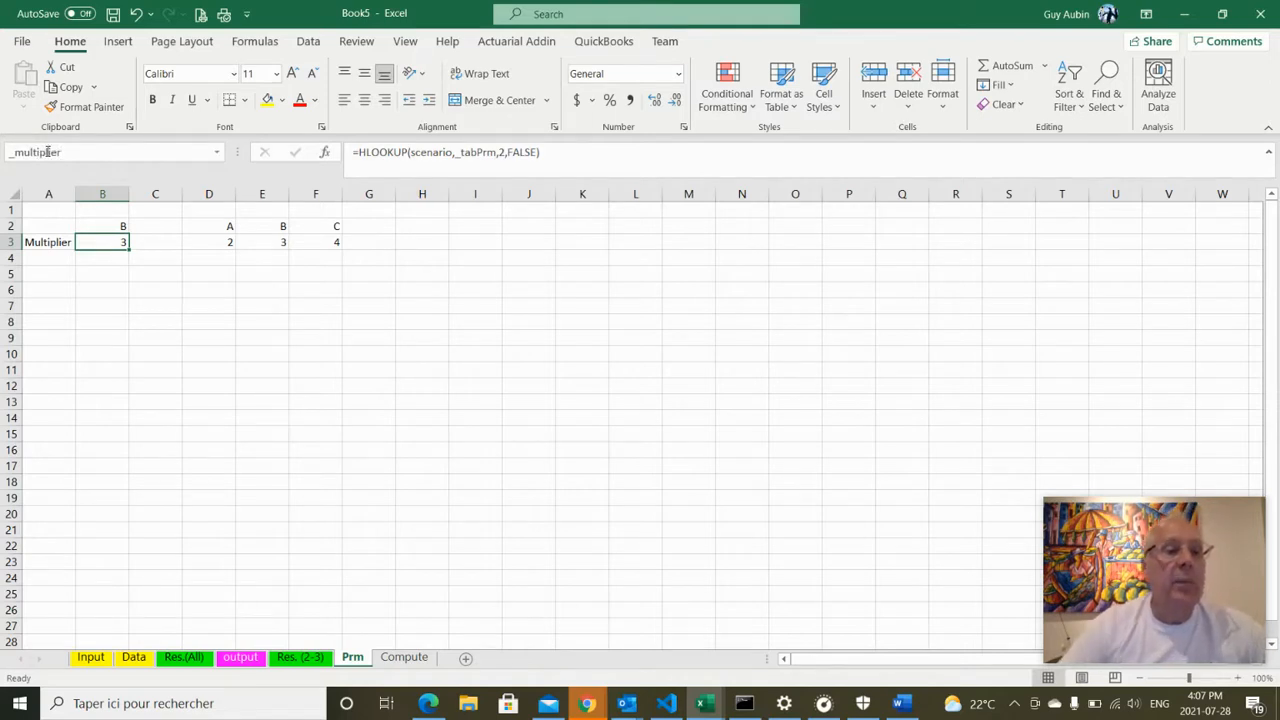
{"action": "left_click", "coordinate": [142, 358]}
{"action": "left_click", "coordinate": [106, 241]}
{"action": "left_click", "coordinate": [106, 224]}
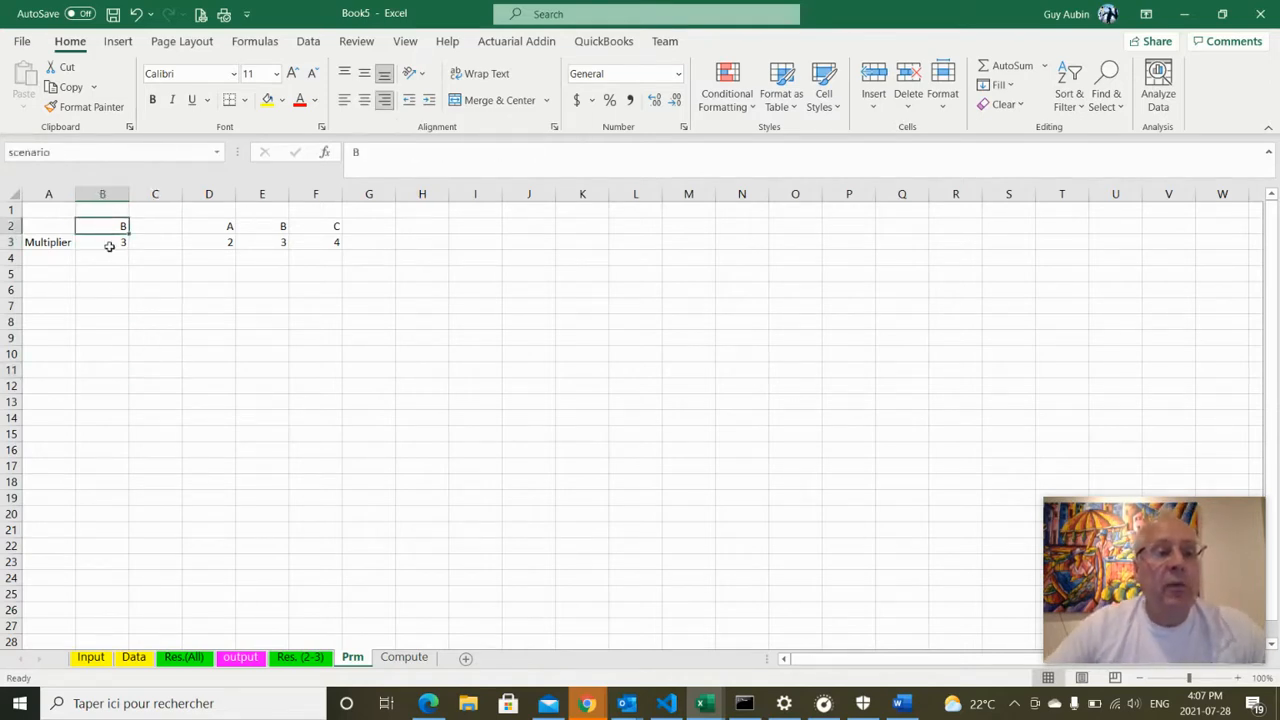
{"action": "left_click", "coordinate": [110, 244]}
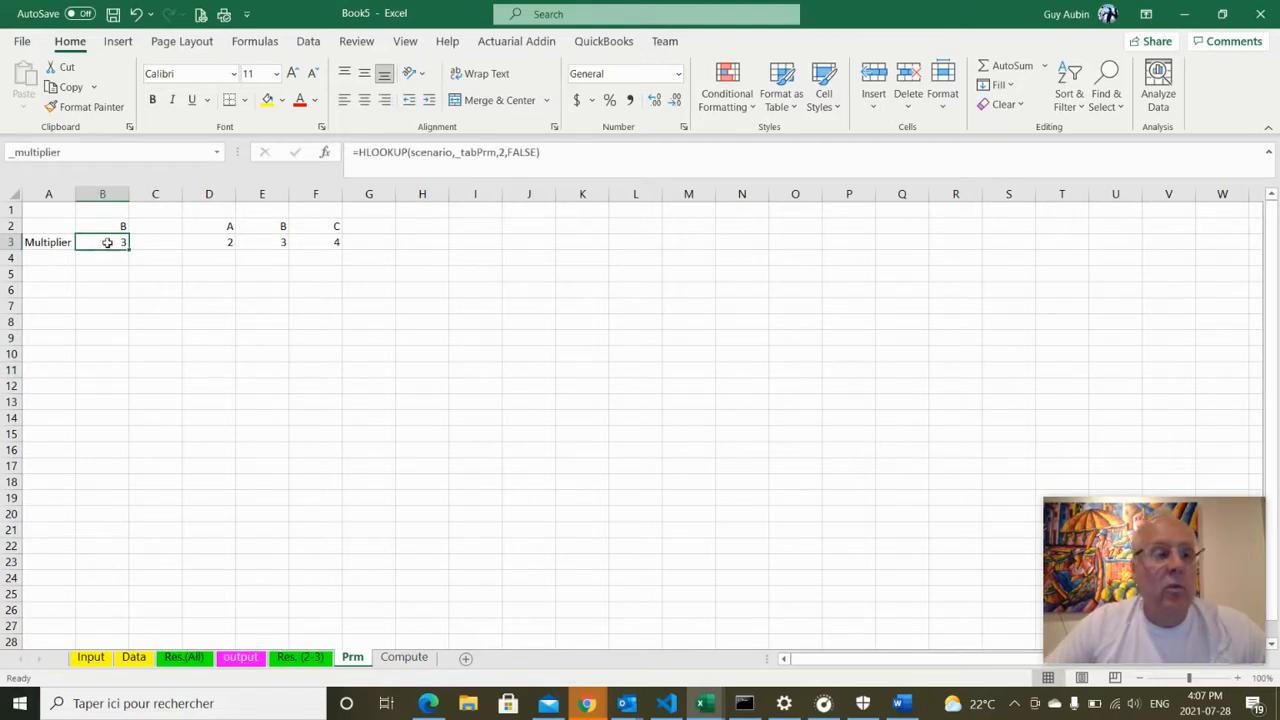
{"action": "left_click", "coordinate": [410, 660]}
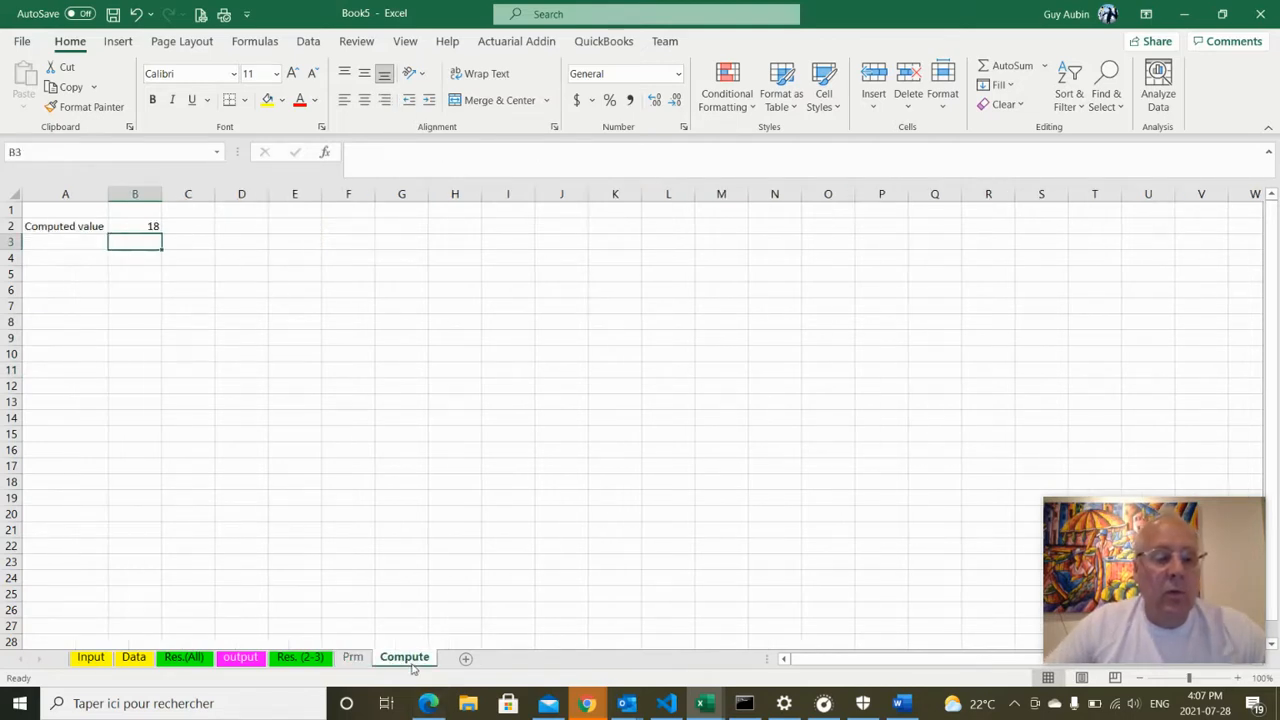
Replace the constant 3 in Compute B2 to get =_multiplier*AA_, then return to Prm
{"action": "left_click", "coordinate": [139, 226]}
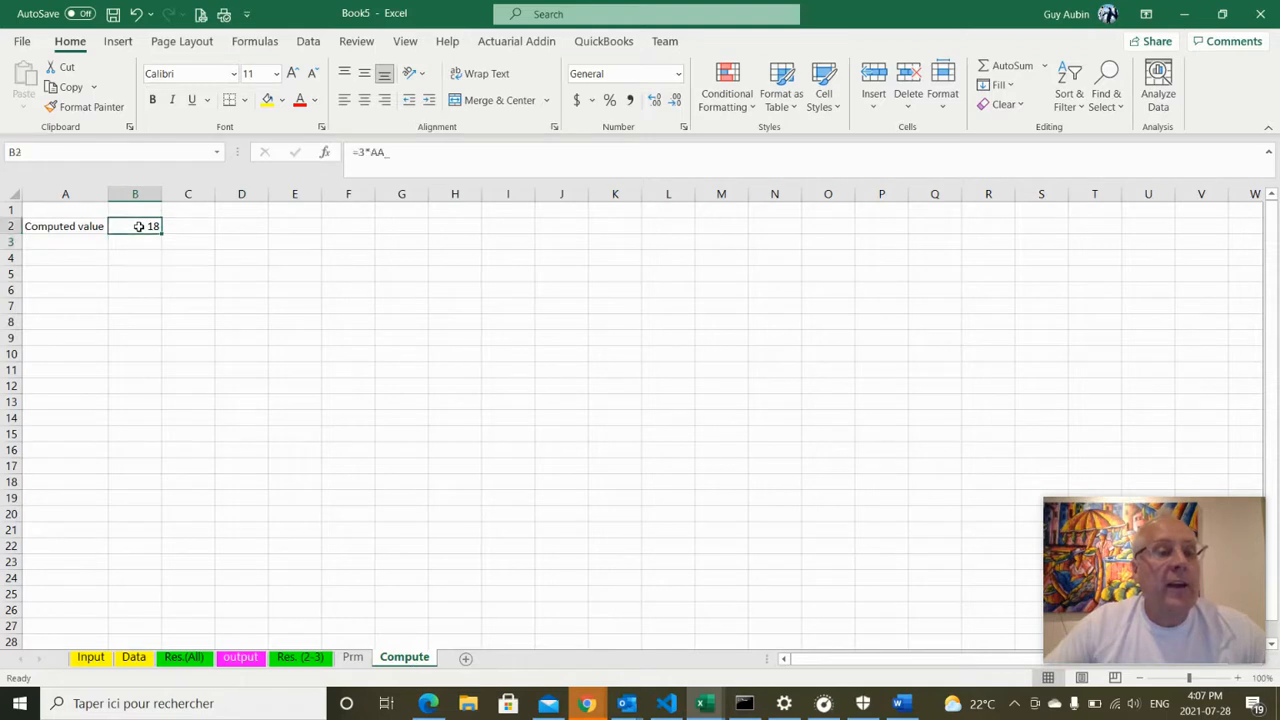
{"action": "left_click", "coordinate": [365, 152]}
{"action": "double_click", "coordinate": [362, 152]}
{"action": "type", "text": "_m"}
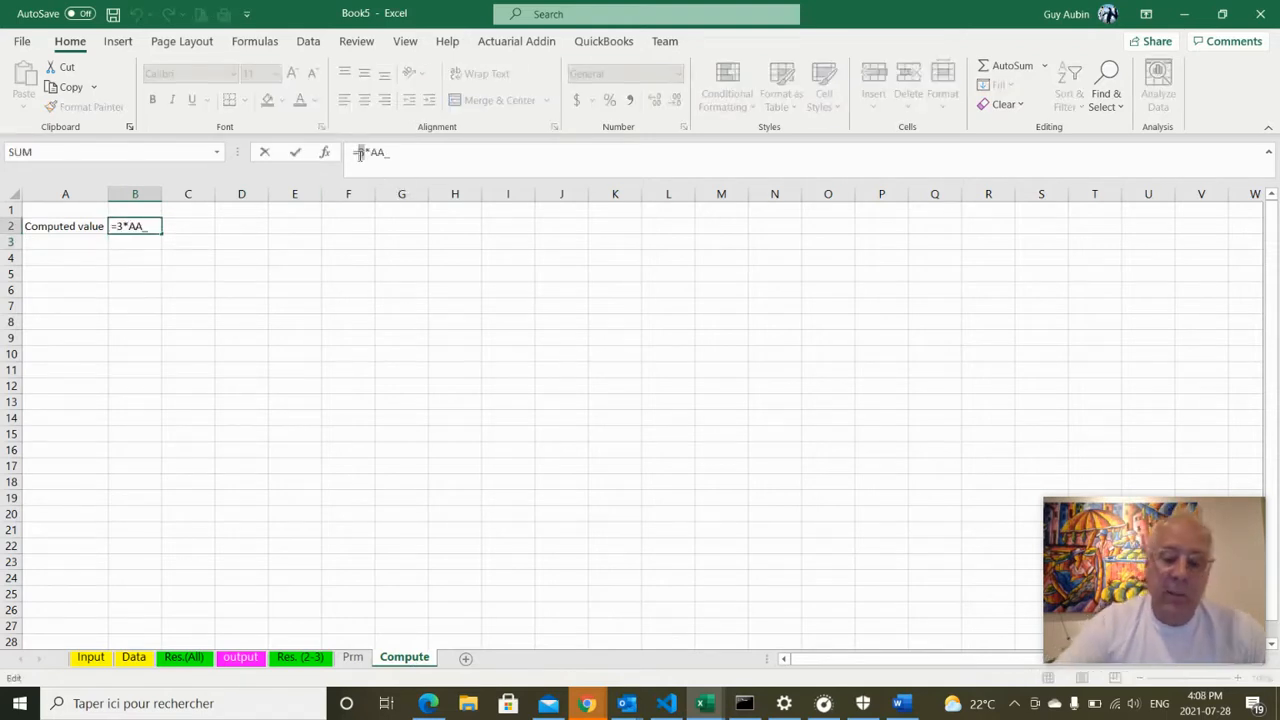
{"action": "type", "text": "ultiplie"}
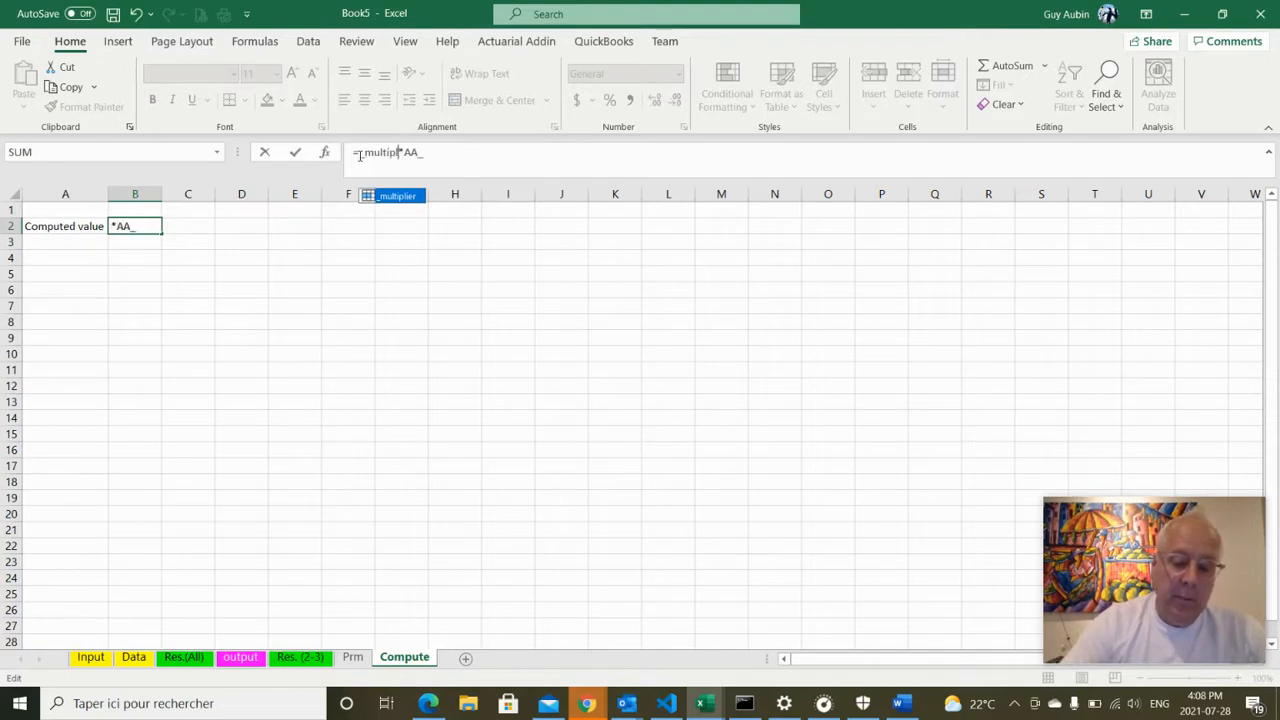
{"action": "type", "text": "r"}
{"action": "key", "text": "Return"}
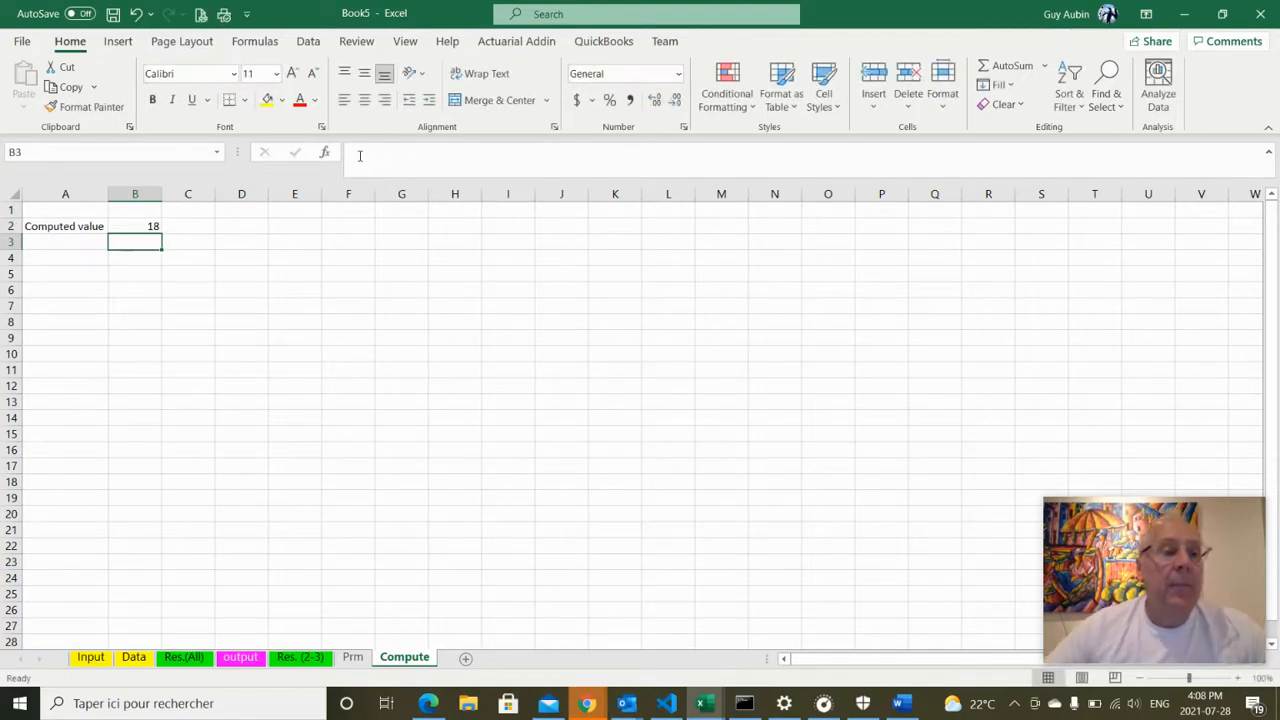
{"action": "left_click", "coordinate": [352, 657]}
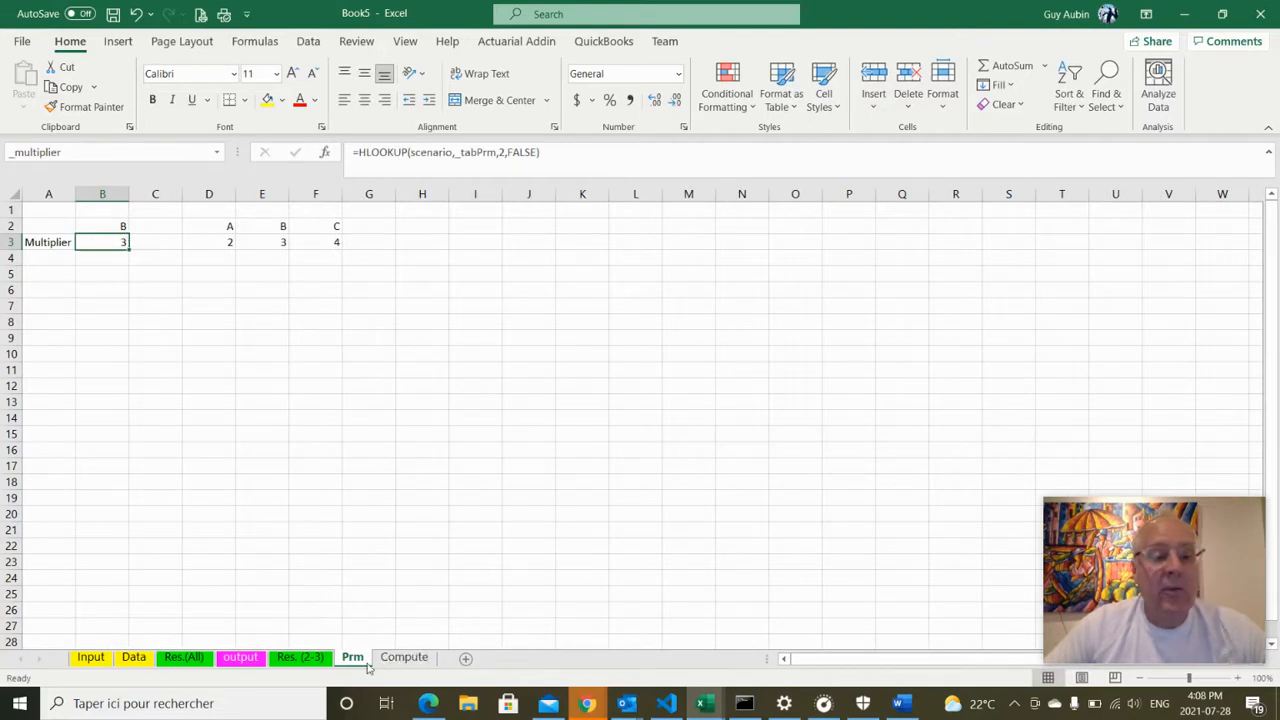
Set the Prm scenario in B2 to C so the multiplier returns 4
{"action": "left_click", "coordinate": [114, 228]}
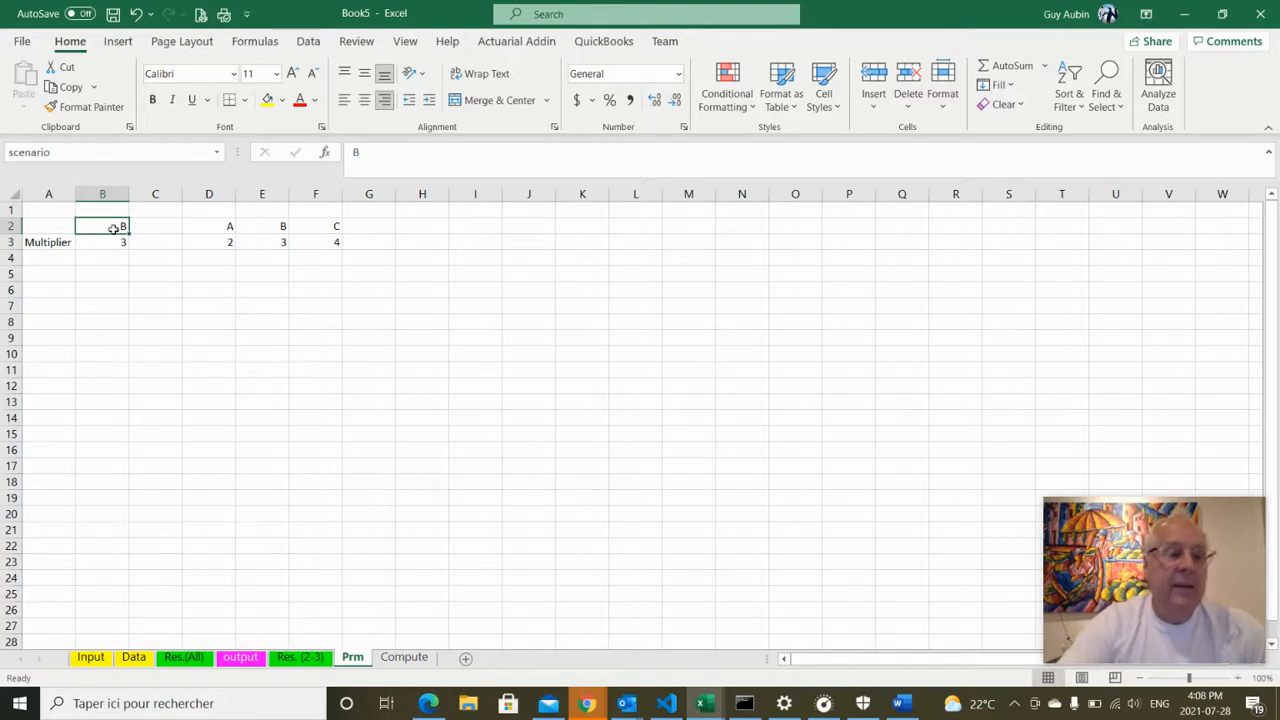
{"action": "type", "text": "C"}
{"action": "left_click", "coordinate": [178, 384]}
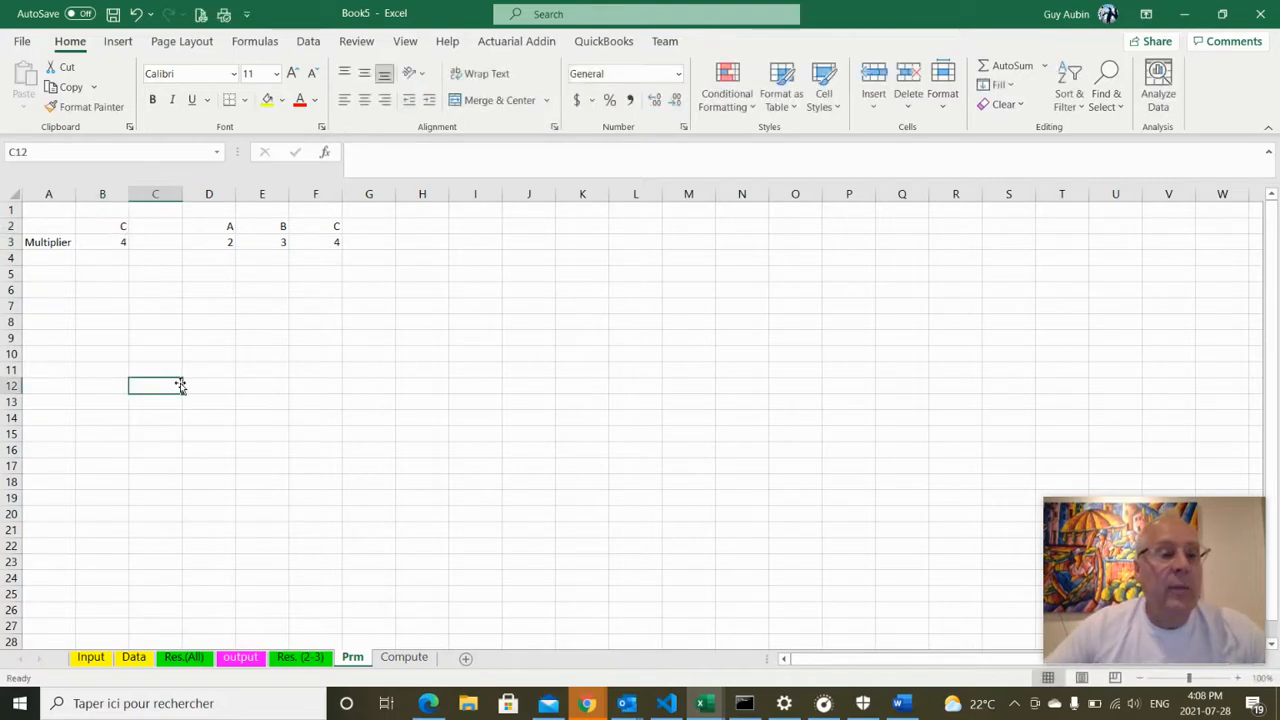
{"action": "left_click", "coordinate": [119, 227]}
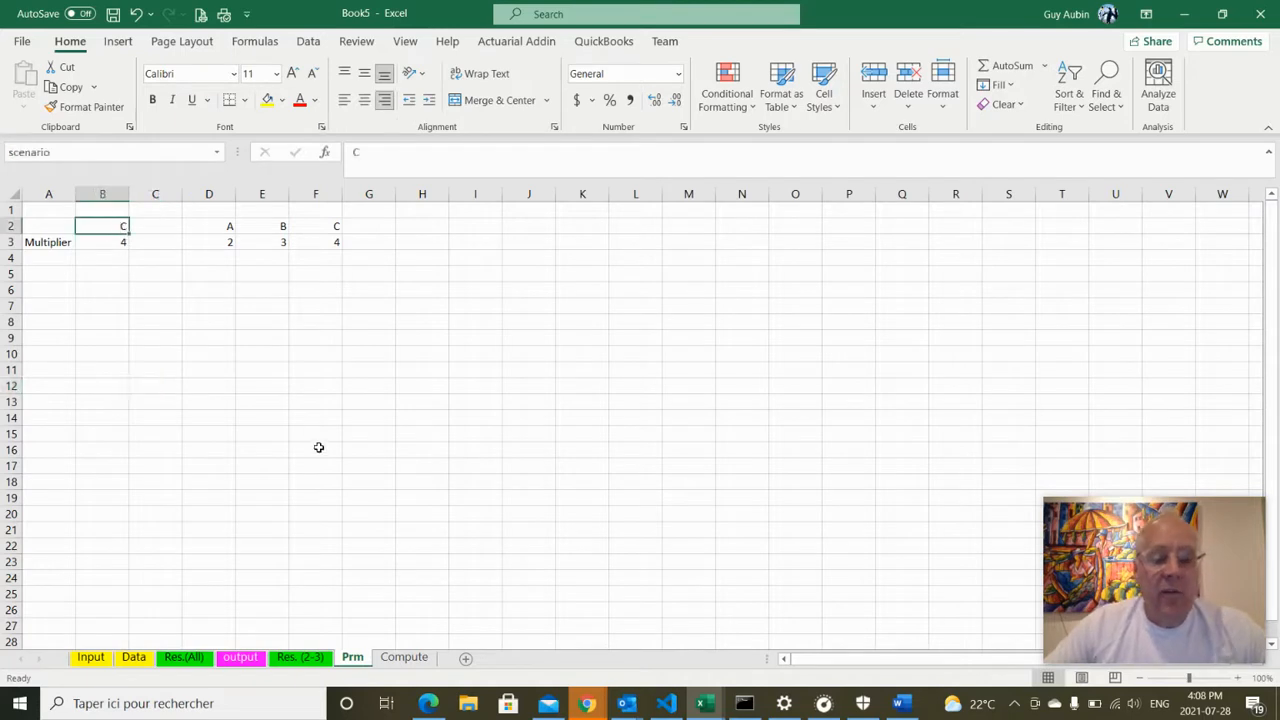
{"action": "left_click", "coordinate": [516, 41]}
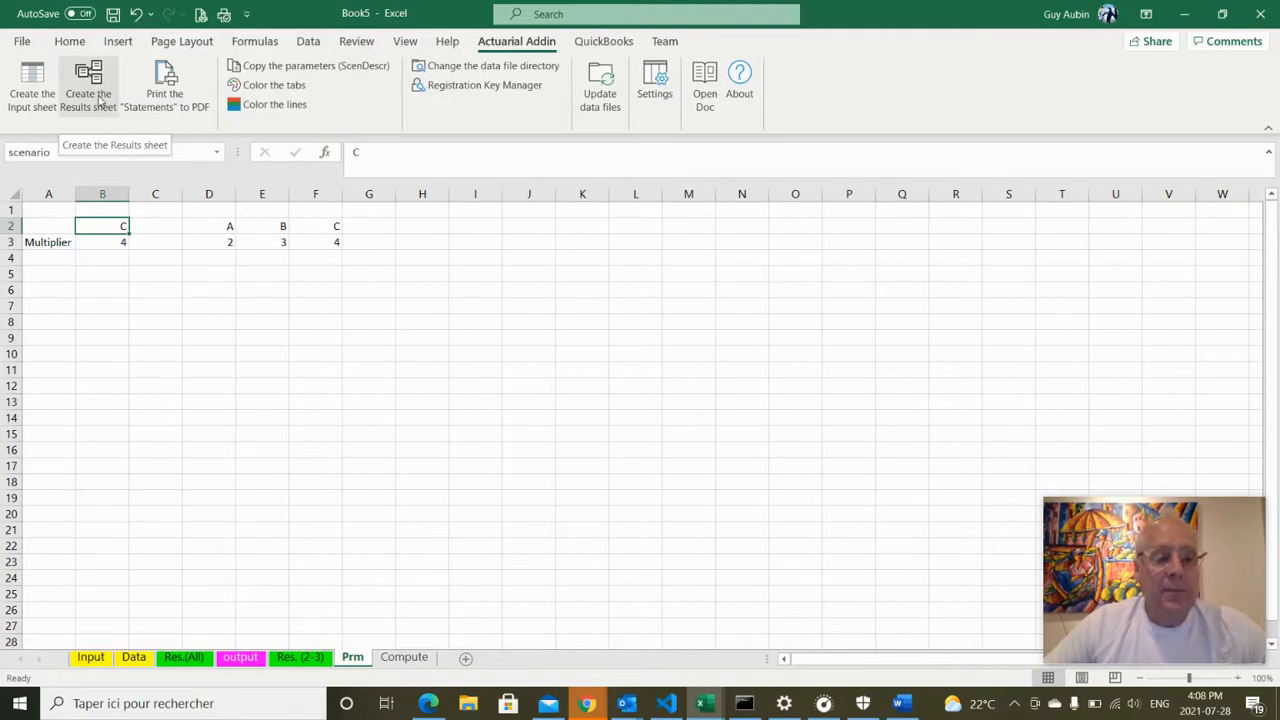
Generate the Res.C (All) results sheet for IDs 1-3, giving Compute values 16, 20 and 24
{"action": "left_click", "coordinate": [100, 101]}
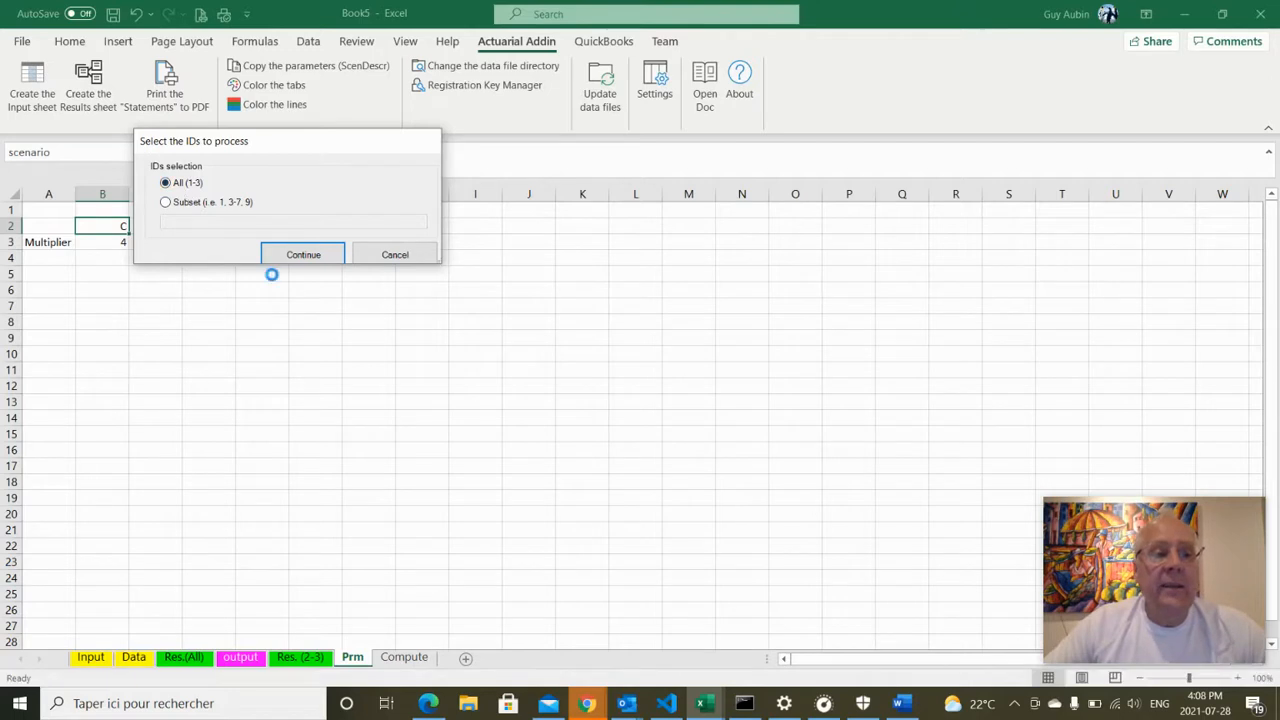
{"action": "left_click", "coordinate": [303, 255]}
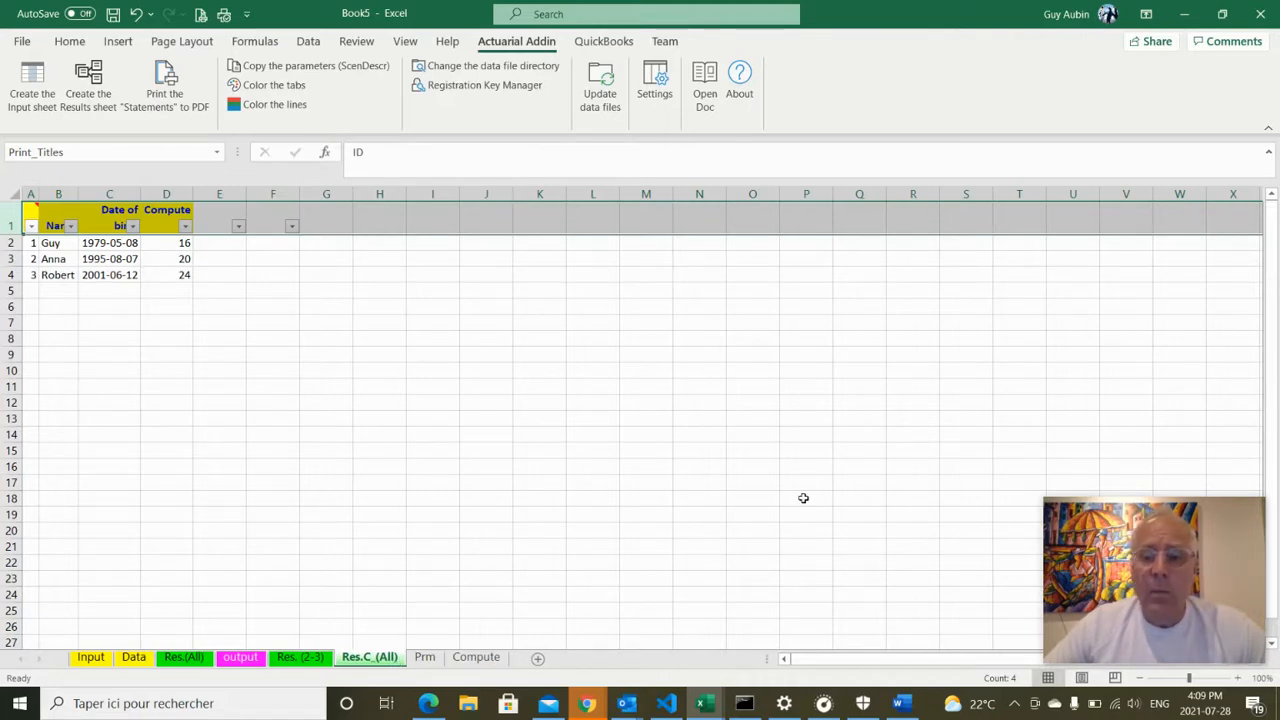
Enter a contact e-mail address in cell H9, correcting the typo at its end
{"action": "left_click", "coordinate": [389, 352]}
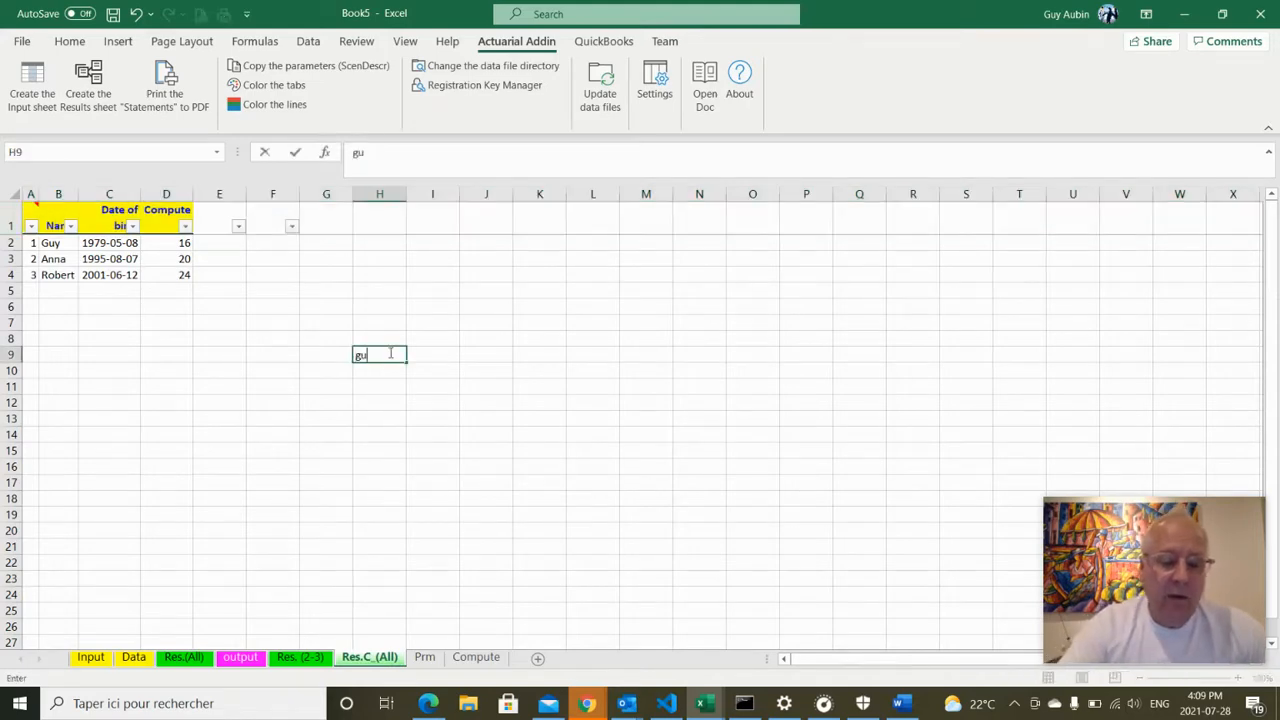
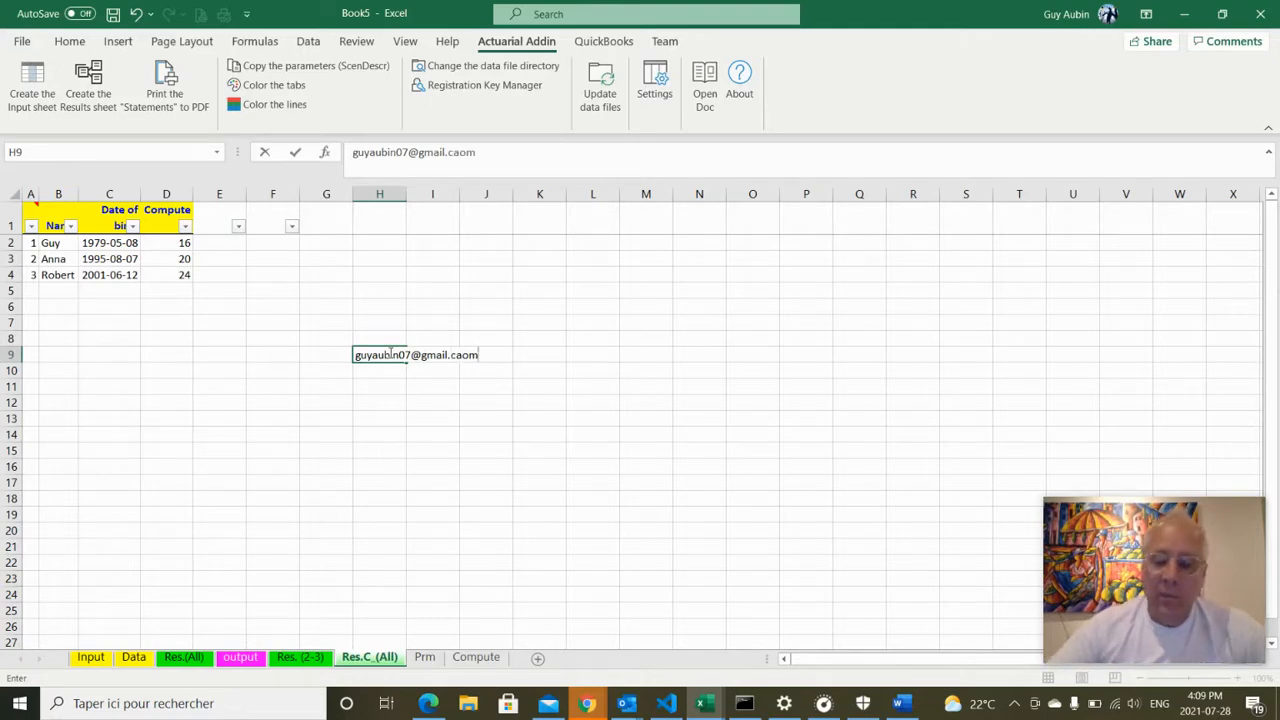
{"action": "type", "text": "om"}
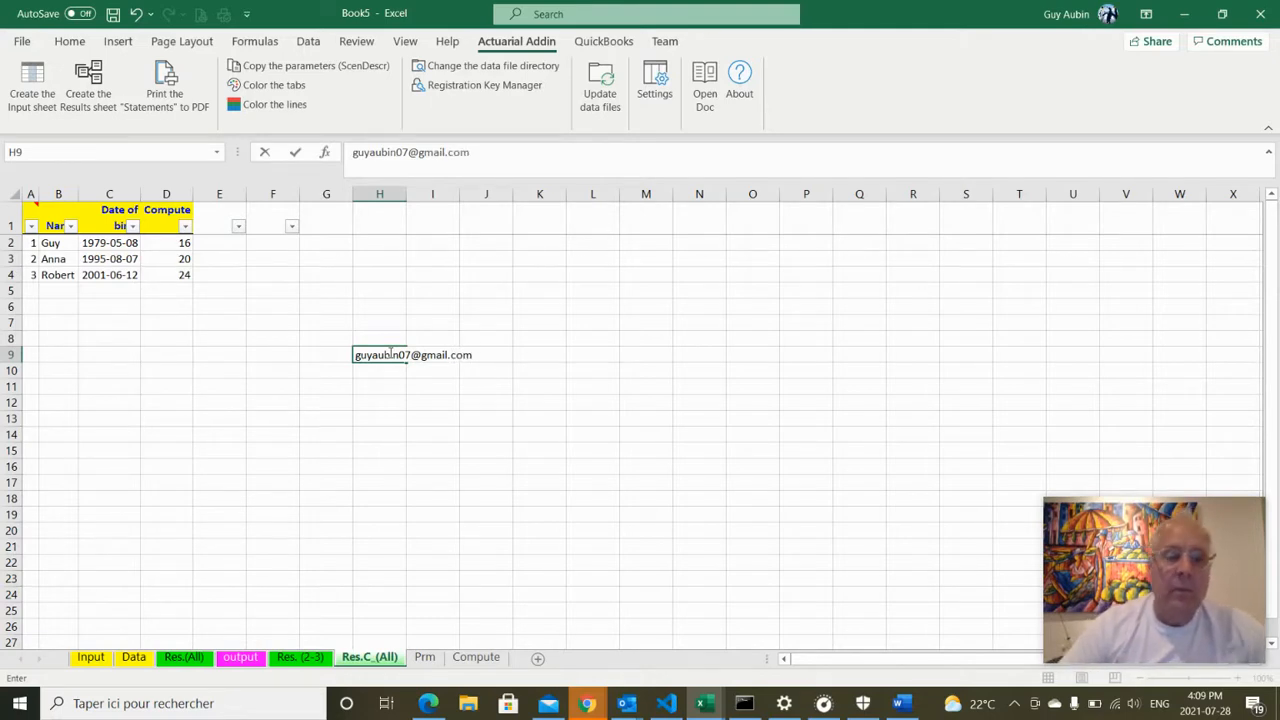
{"action": "key", "text": "Return"}
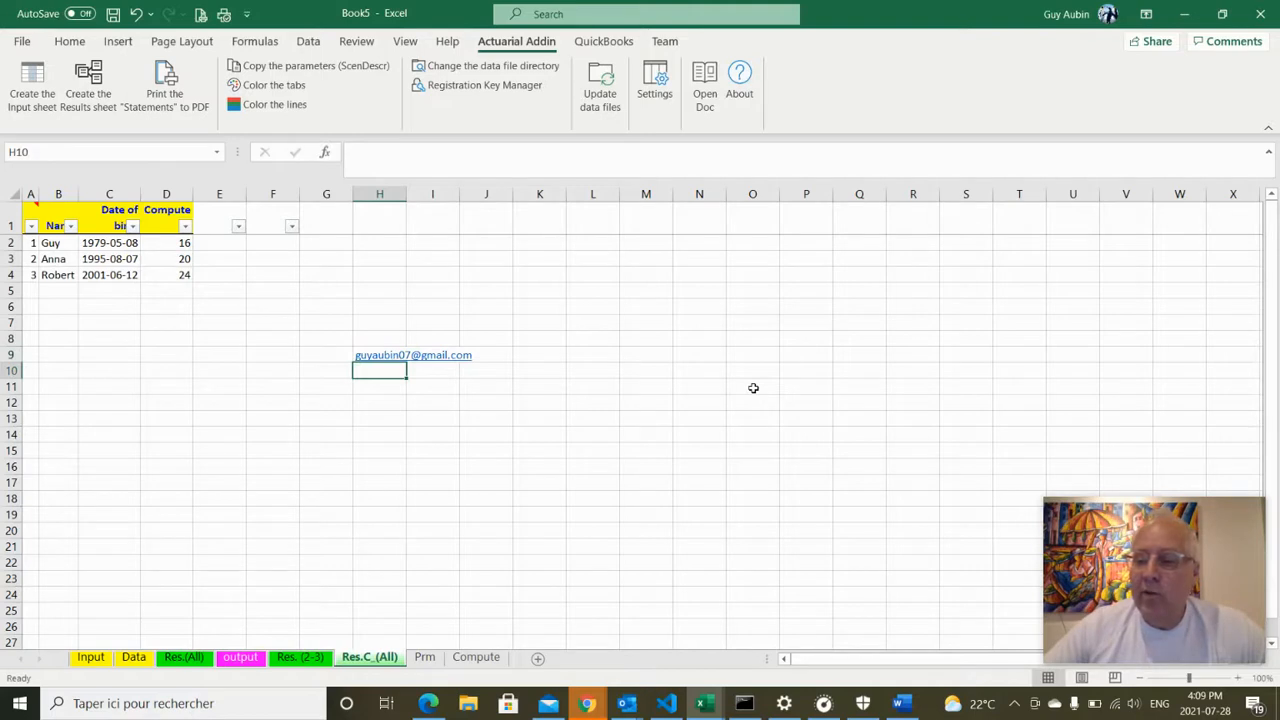